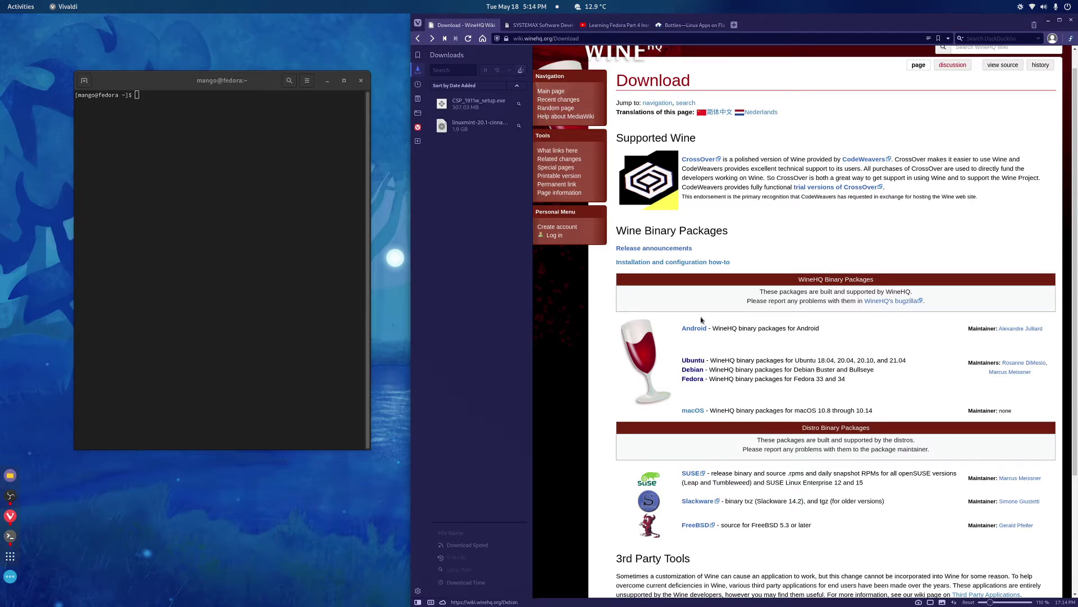
Step: Open the Ubuntu installation page and enter 'sudo apt upgrade' in the terminal
left_click(694, 360)
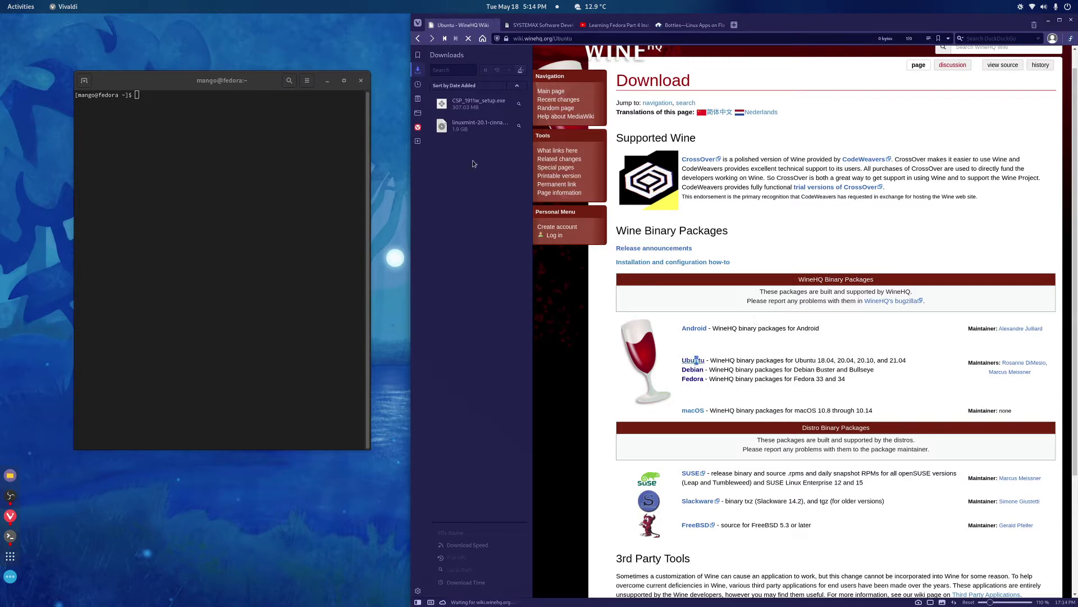
left_click(269, 232)
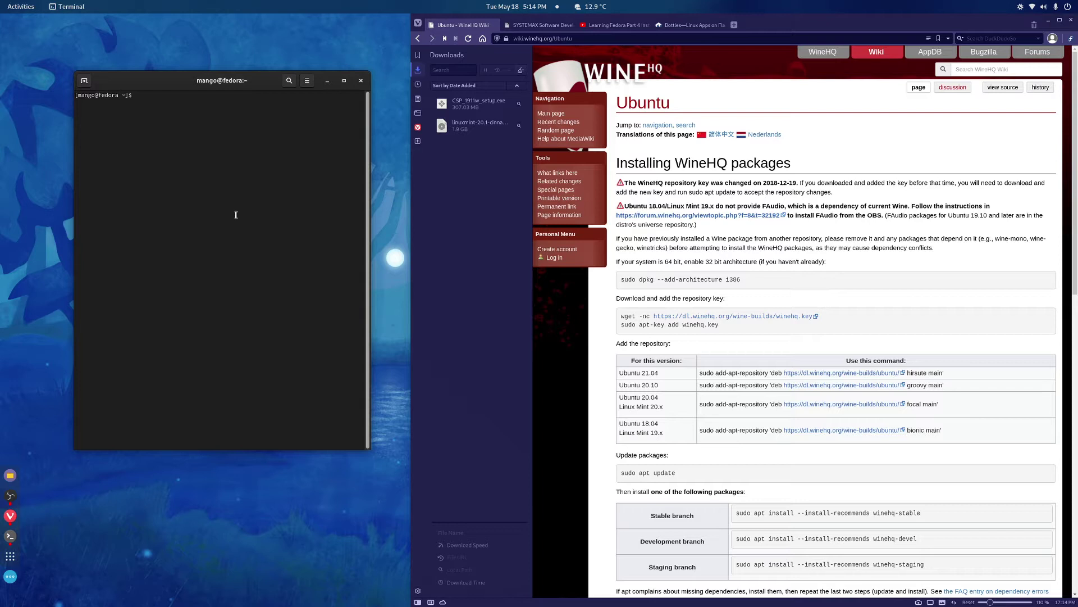
type("sudo apt update")
key("BackSpace")
key("BackSpace")
type("grad")
Step: Select the 32-bit architecture command on the wiki and clear the terminal line
left_click(655, 279)
triple_click(651, 280)
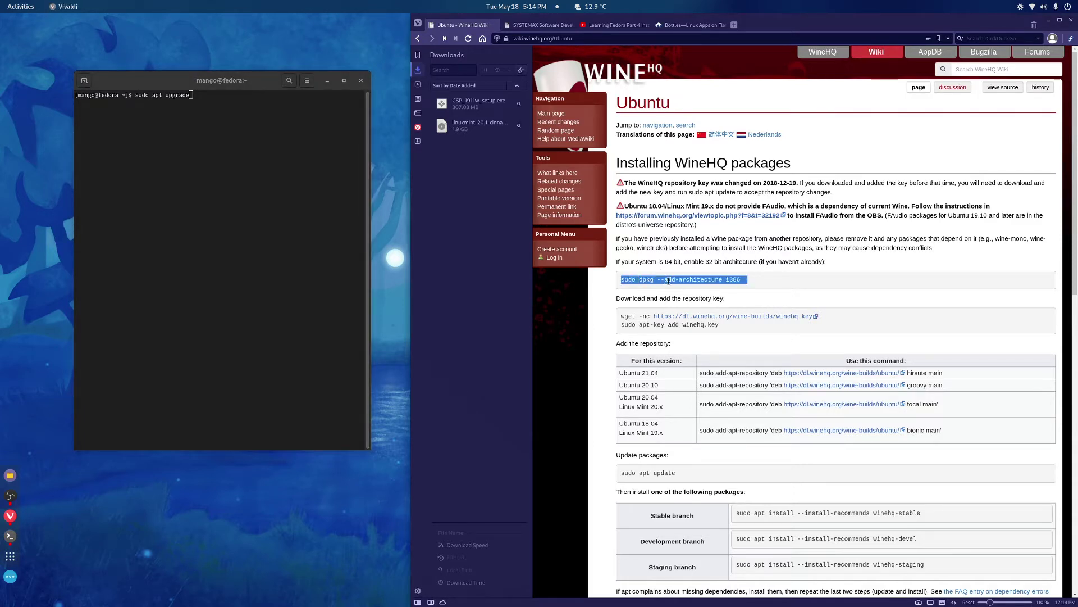
left_click(234, 107)
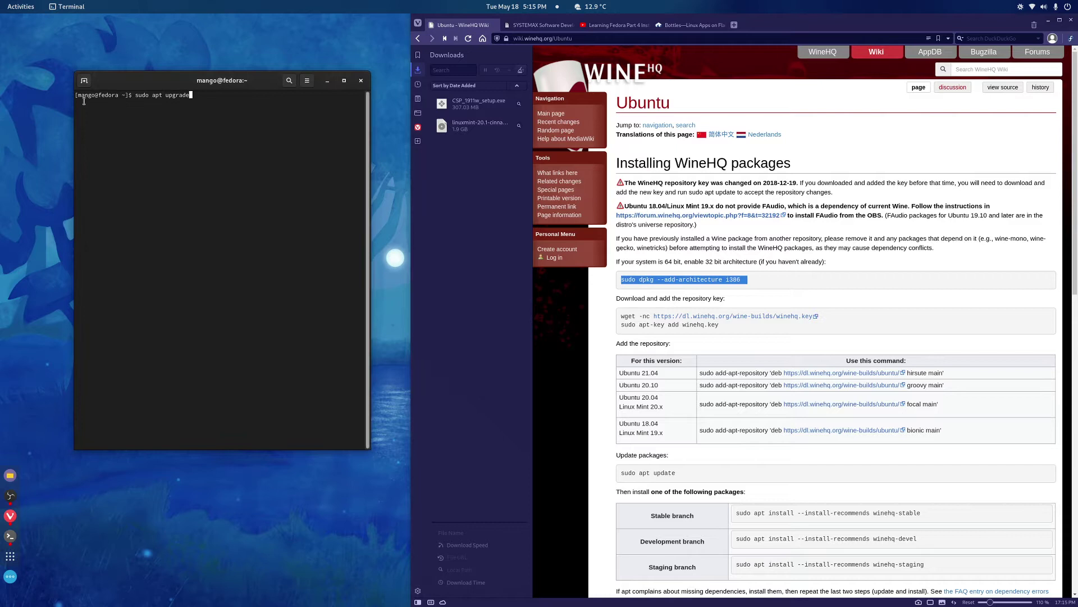
left_click_drag(206, 107, 56, 102)
left_click(191, 97)
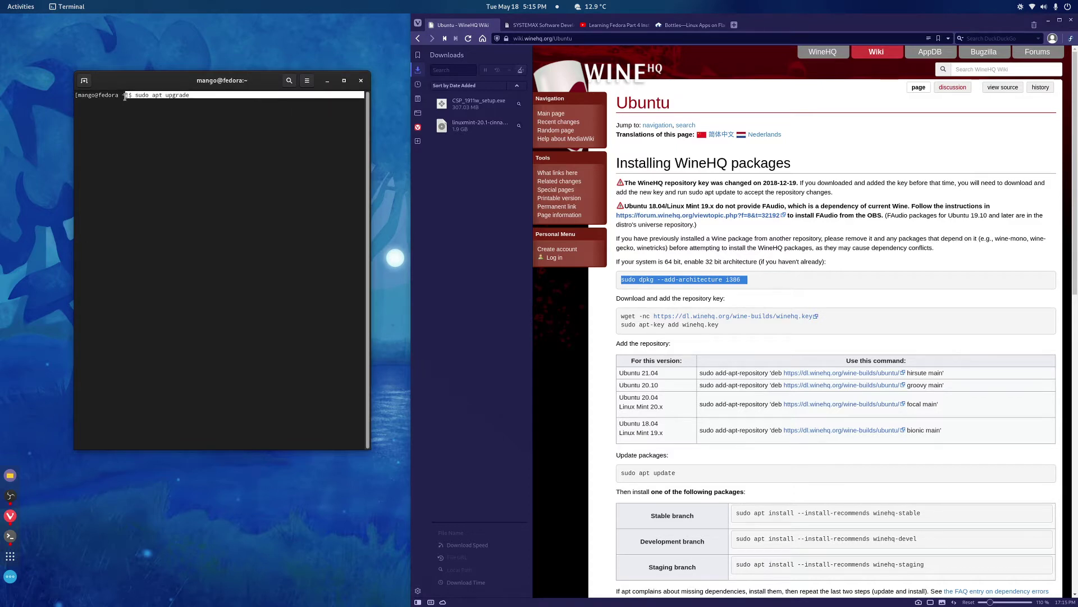
key("BackSpace")
key("BackSpace")
key("BackSpace")
key("BackSpace")
key("BackSpace")
key("BackSpace")
key("BackSpace")
key("BackSpace")
key("BackSpace")
key("BackSpace")
key("BackSpace")
key("BackSpace")
key("BackSpace")
key("BackSpace")
key("BackSpace")
key("BackSpace")
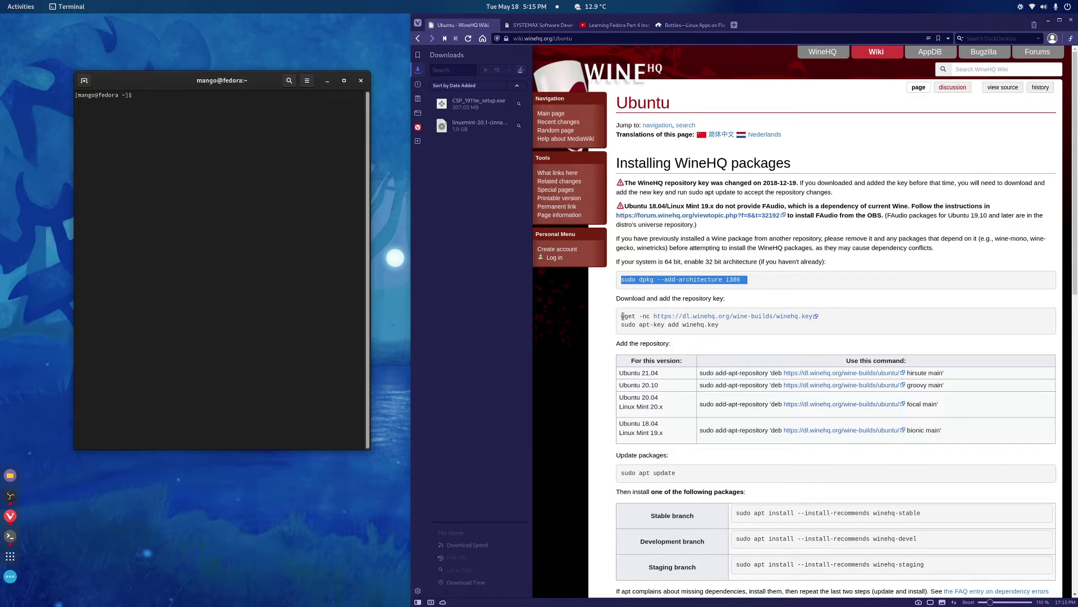
left_click_drag(622, 316, 692, 335)
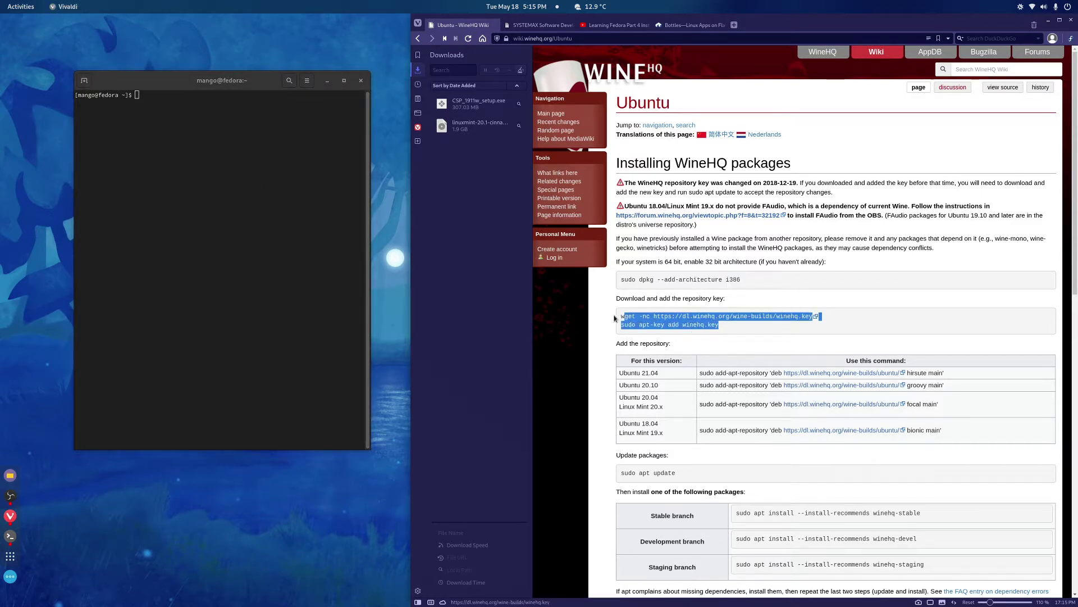
left_click(385, 326)
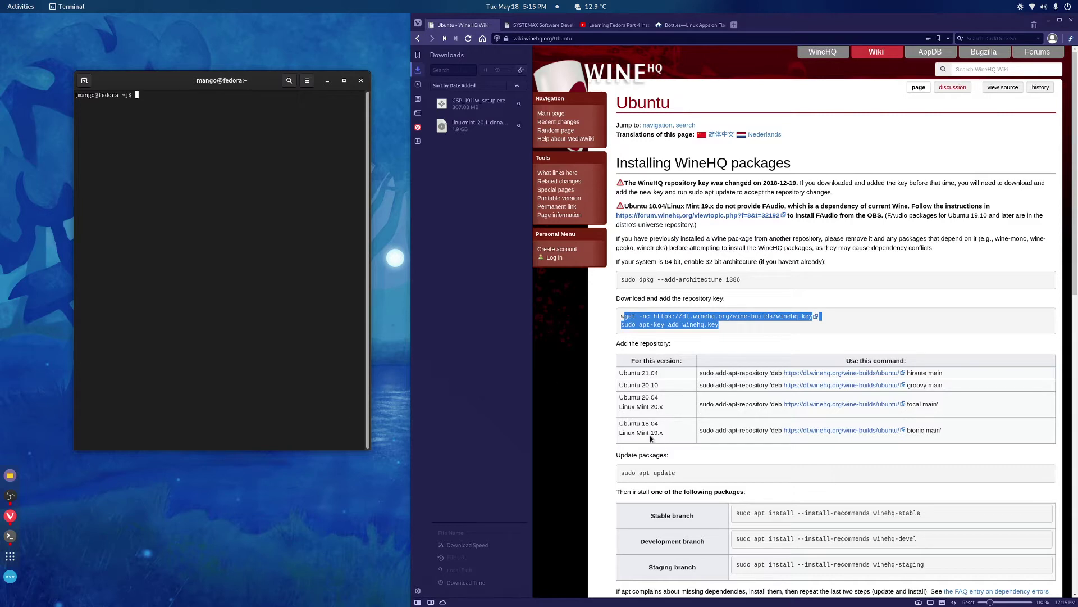
left_click_drag(630, 343, 661, 345)
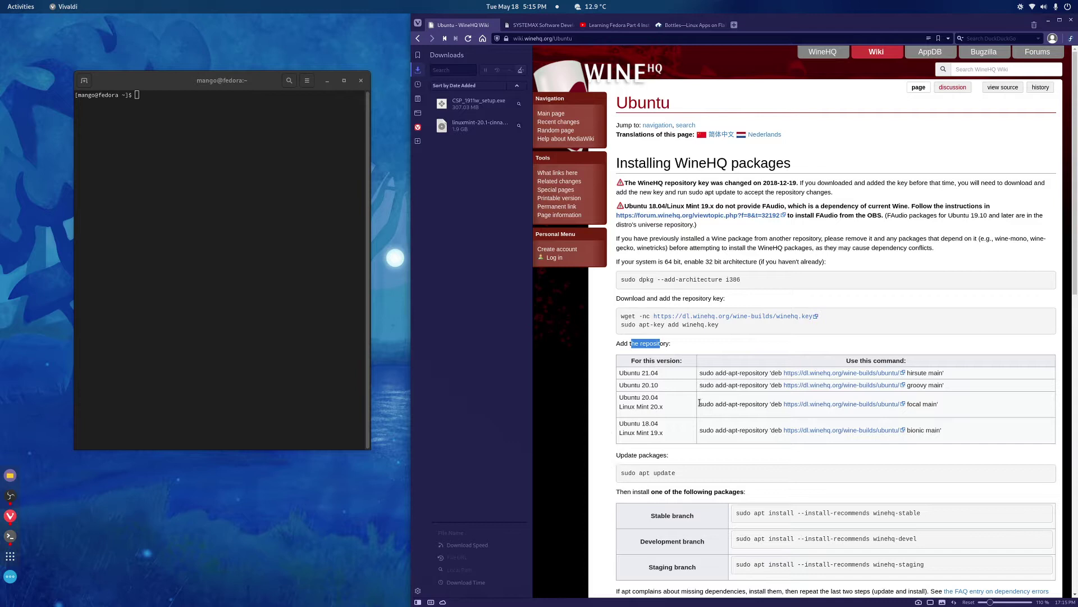
left_click_drag(699, 403, 909, 428)
left_click_drag(627, 406, 652, 409)
scroll(695, 410, "down", 2)
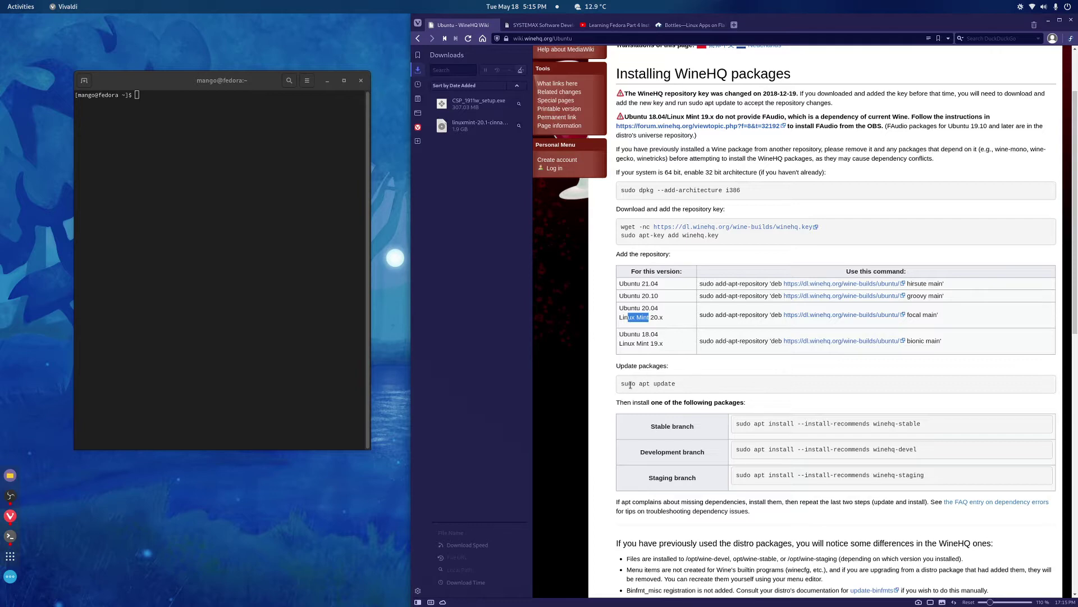
left_click_drag(625, 384, 661, 384)
scroll(647, 378, "down", 2)
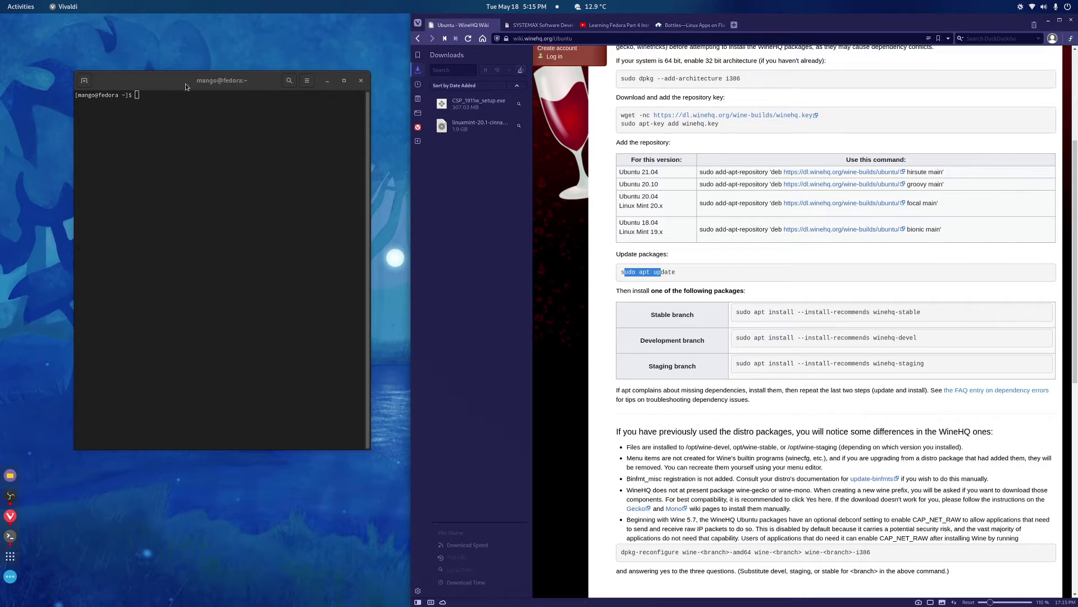
left_click_drag(196, 80, 189, 81)
scroll(683, 397, "down", 3)
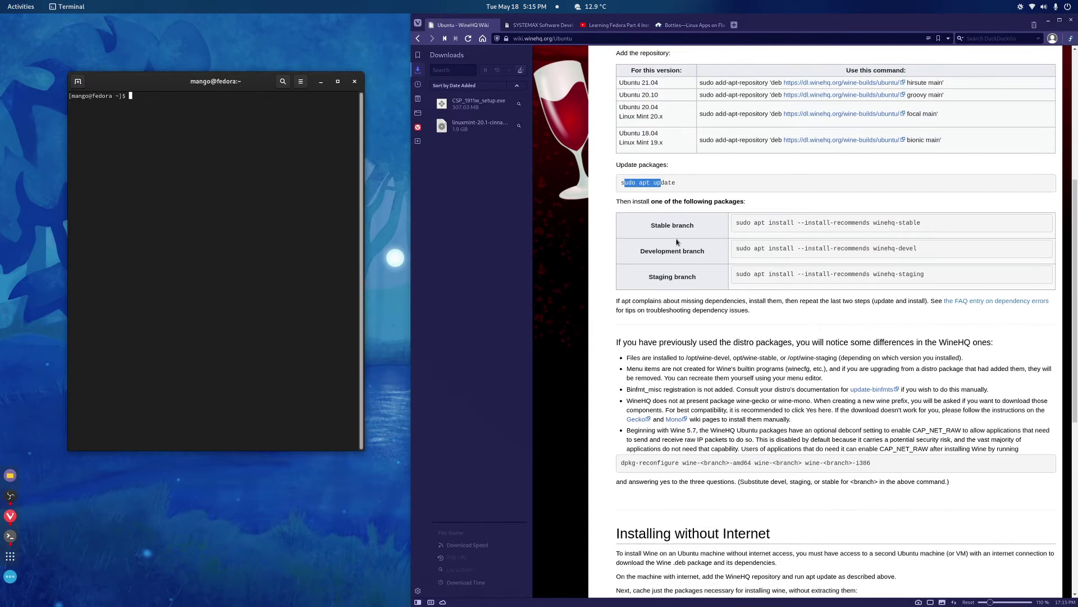
left_click_drag(728, 275, 841, 286)
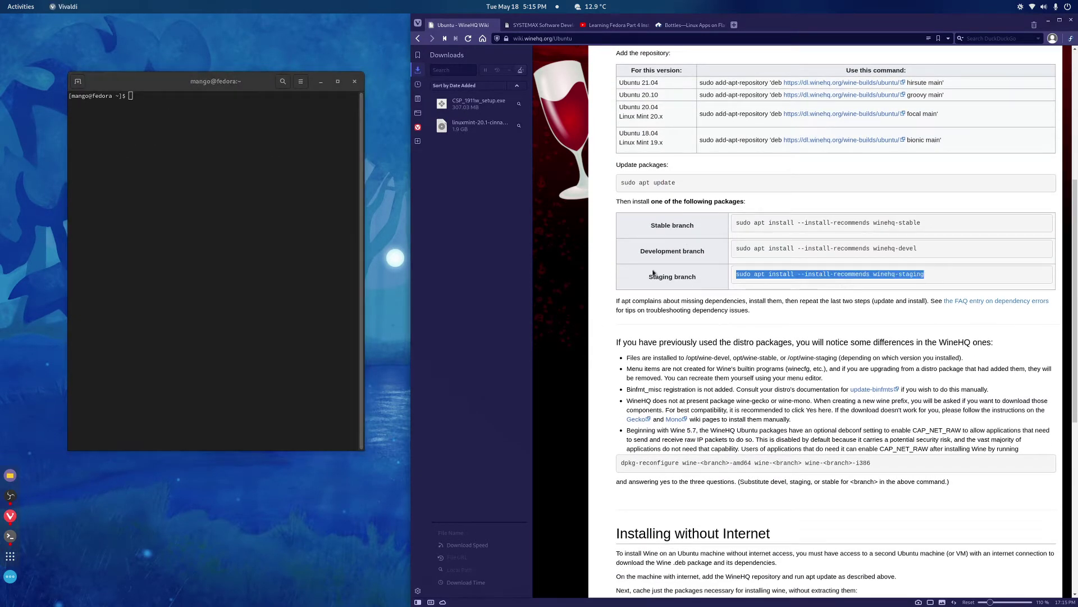
left_click(713, 282)
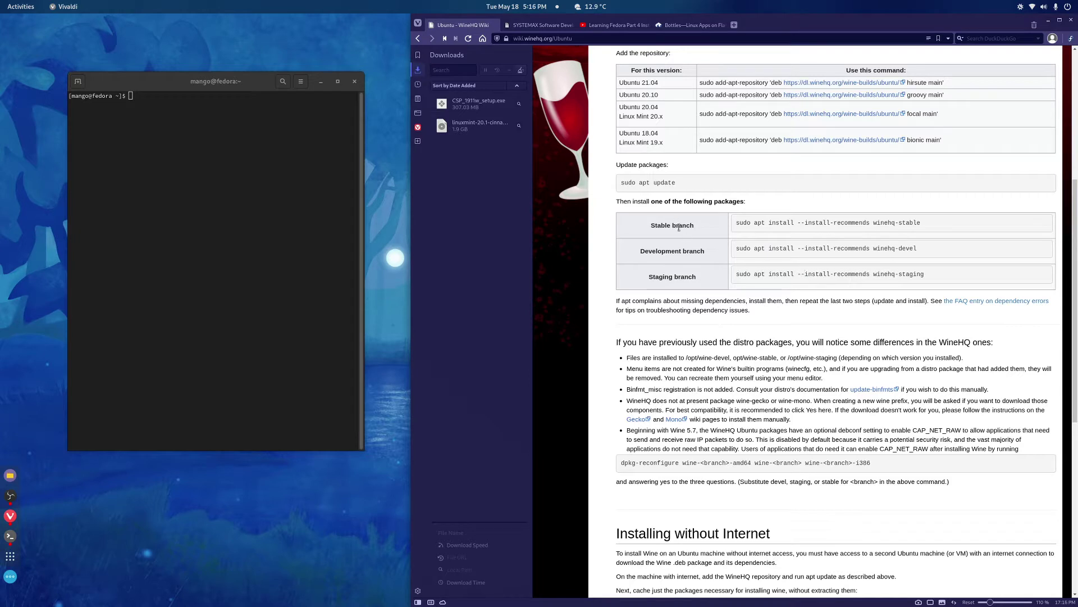
left_click_drag(678, 227, 846, 295)
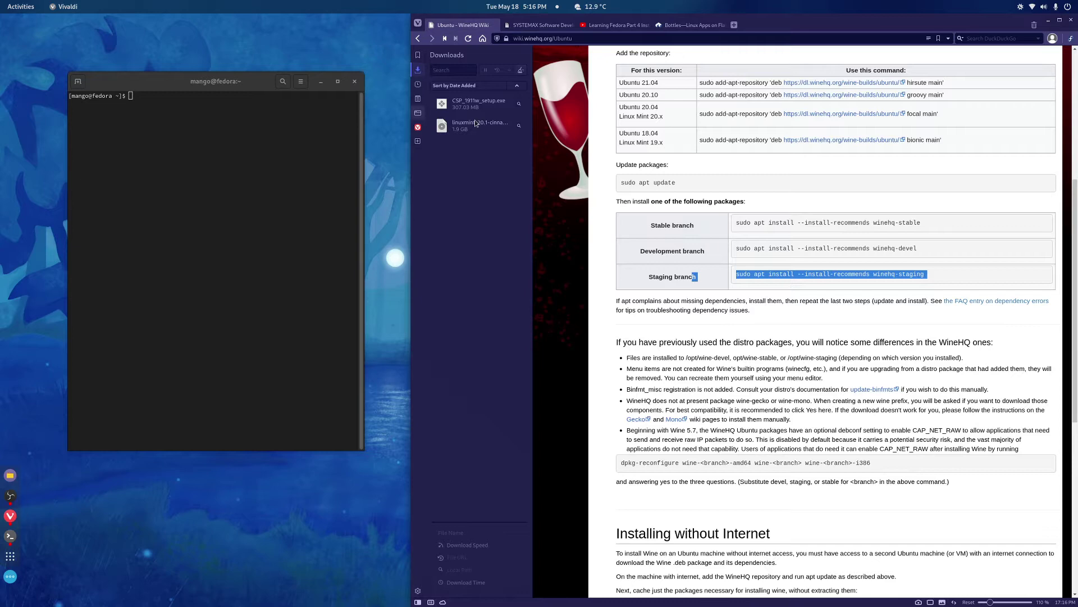
scroll(634, 370, "up", 1)
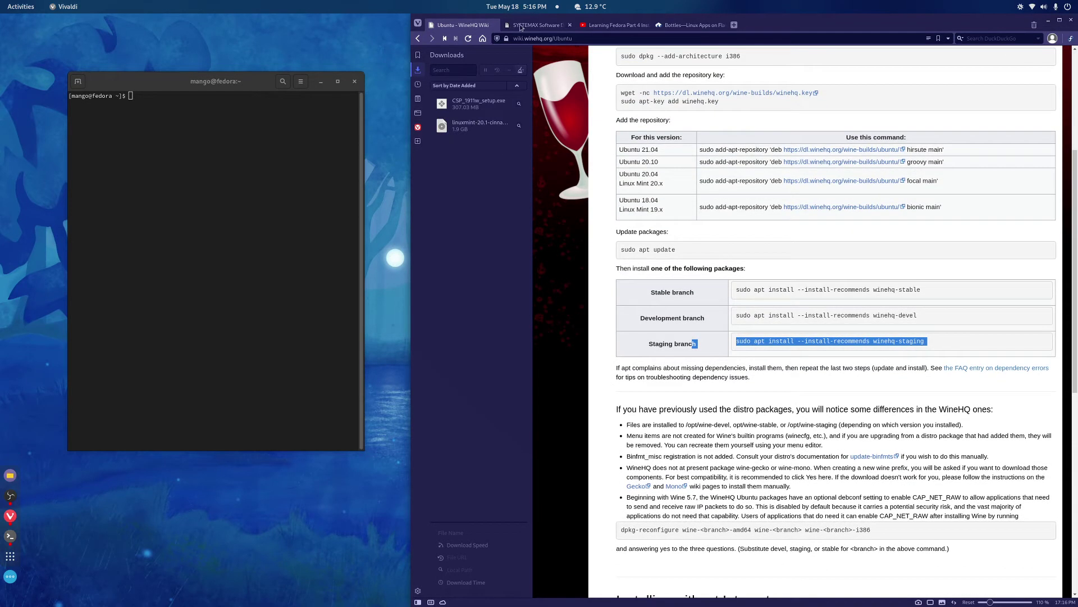
Step: Go back to the Download page, open the Fedora instructions and scroll down
left_click(418, 38)
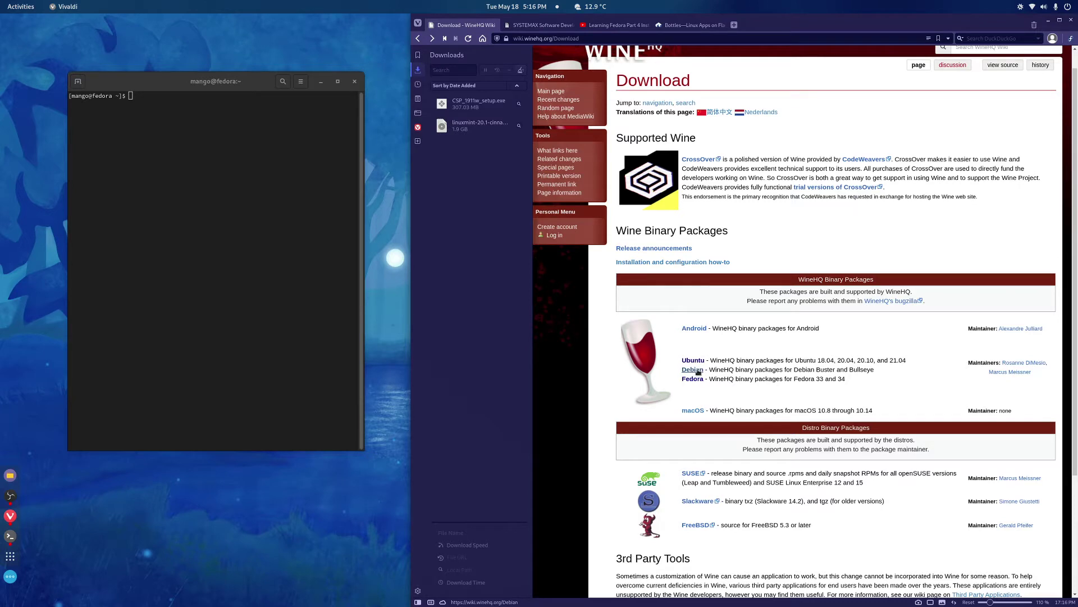
left_click(696, 380)
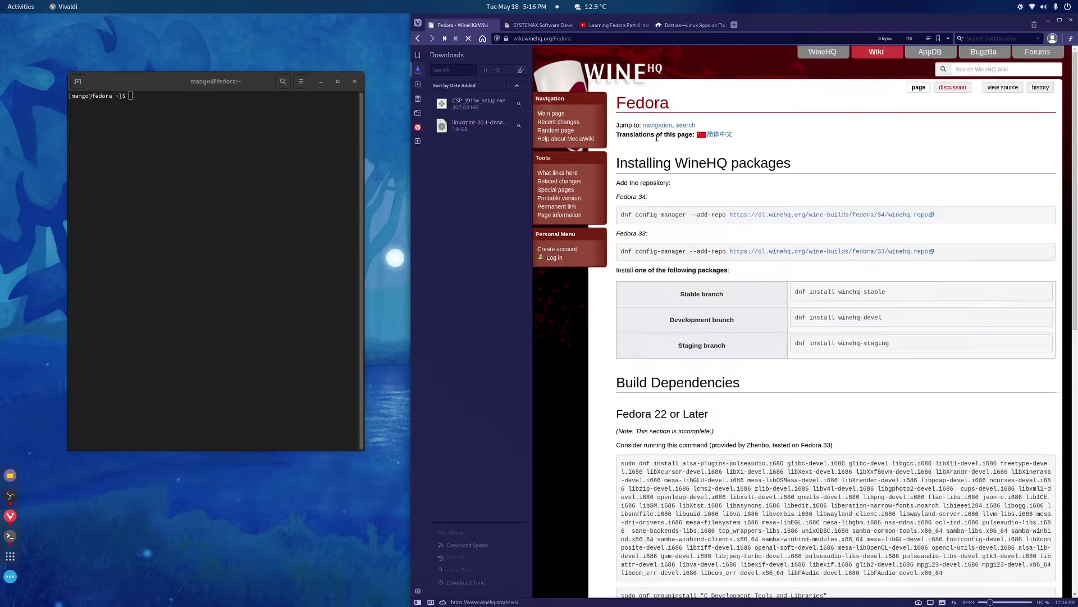
scroll(729, 296, "down", 5)
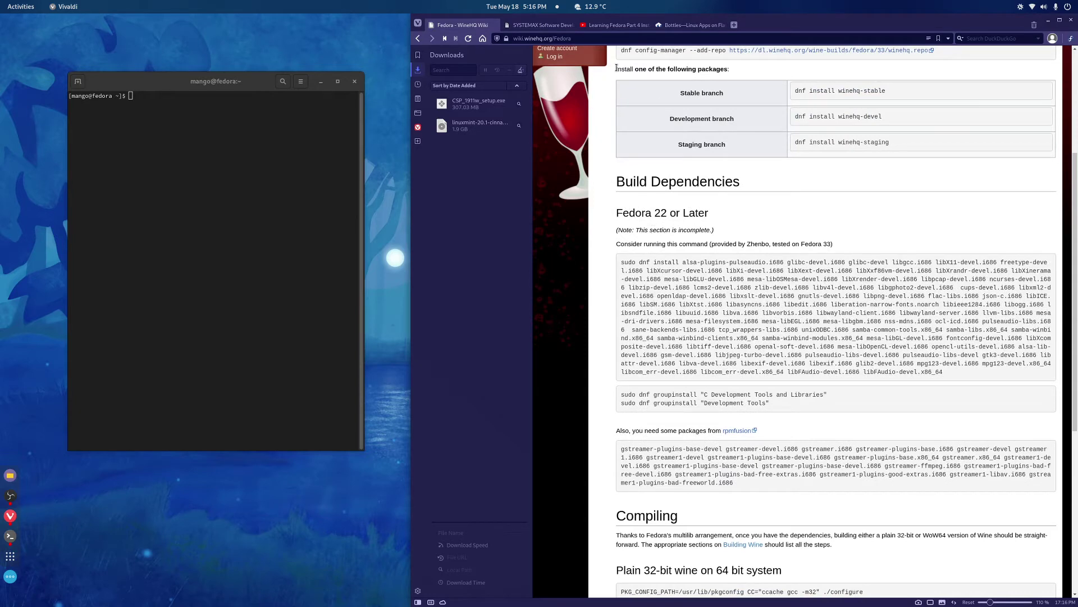
left_click(607, 25)
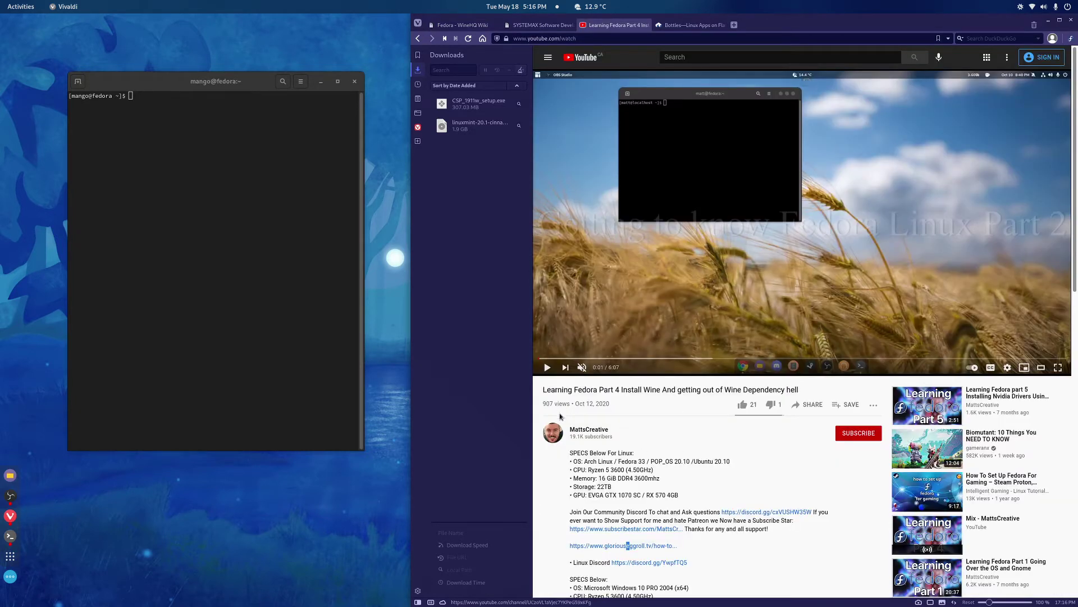
left_click_drag(573, 390, 622, 391)
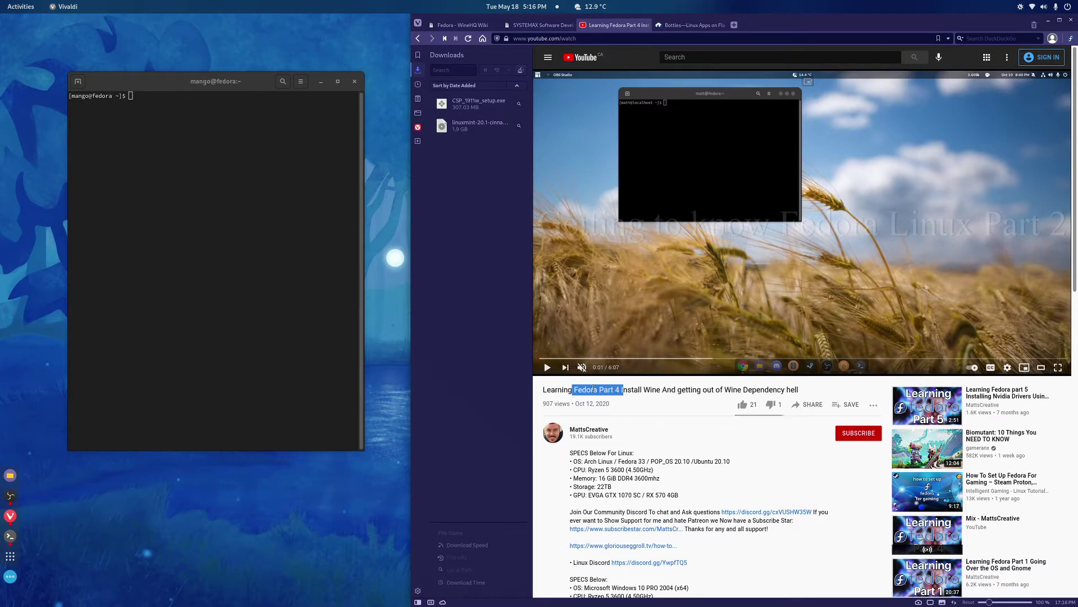
left_click(596, 394)
scroll(639, 403, "down", 3)
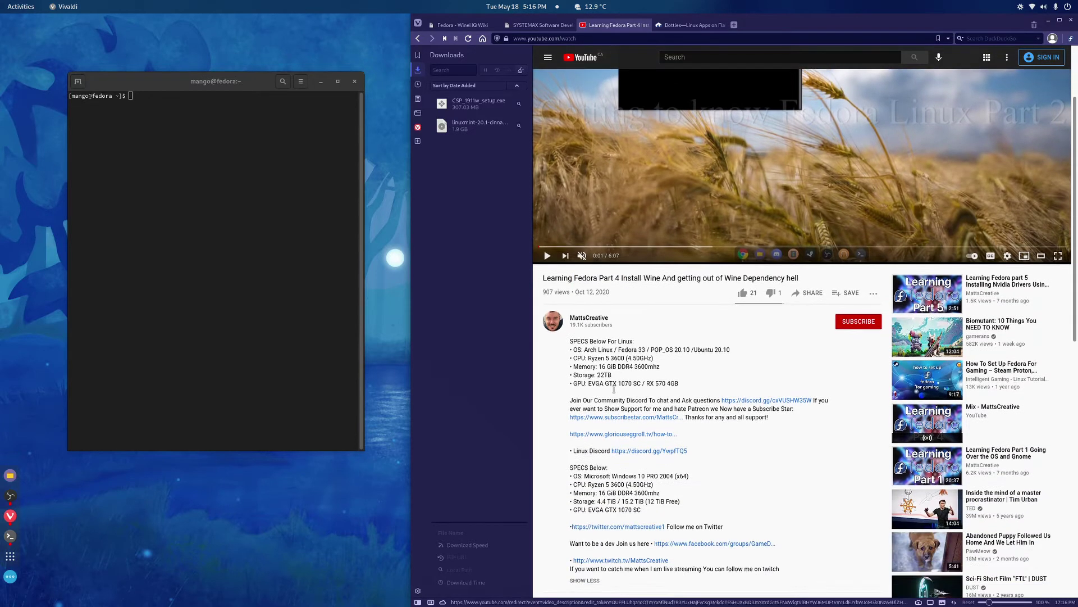
middle_click(611, 436)
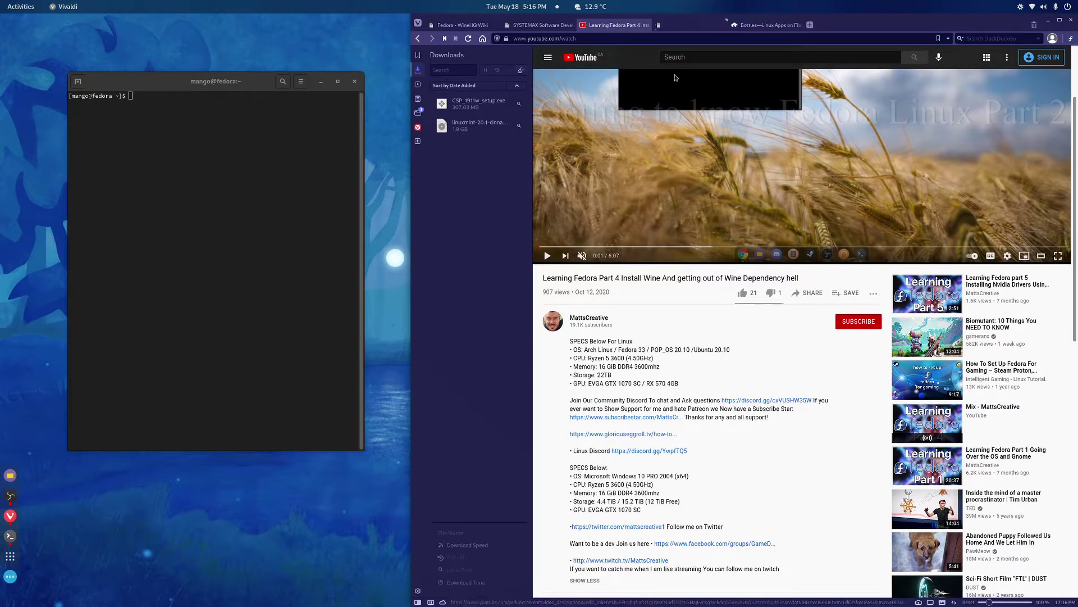
left_click(674, 25)
left_click(723, 25)
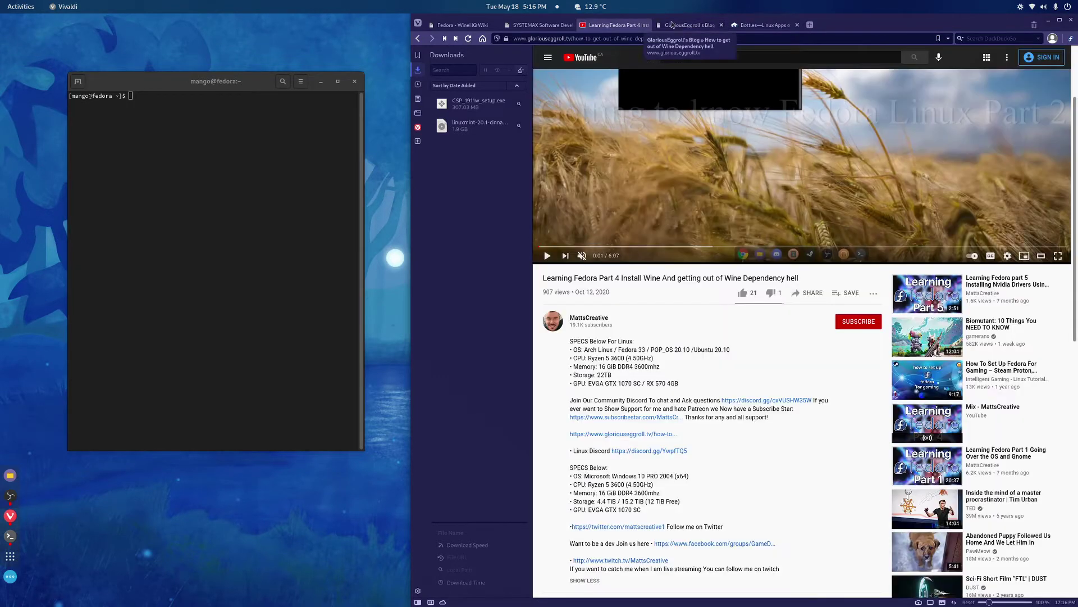
scroll(634, 260, "up", 2)
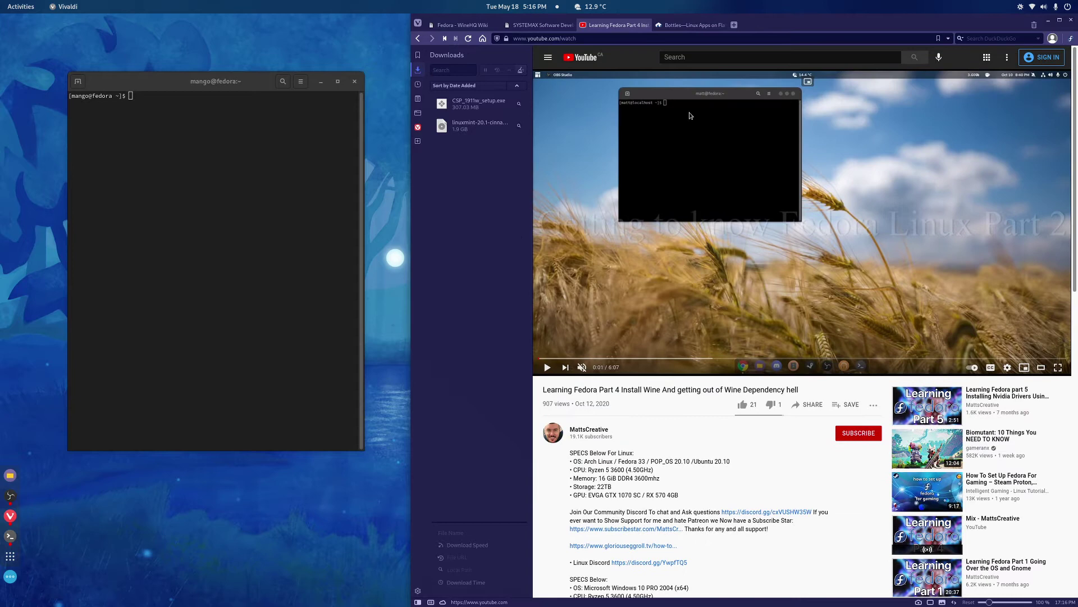
left_click(471, 26)
scroll(700, 138, "up", 2)
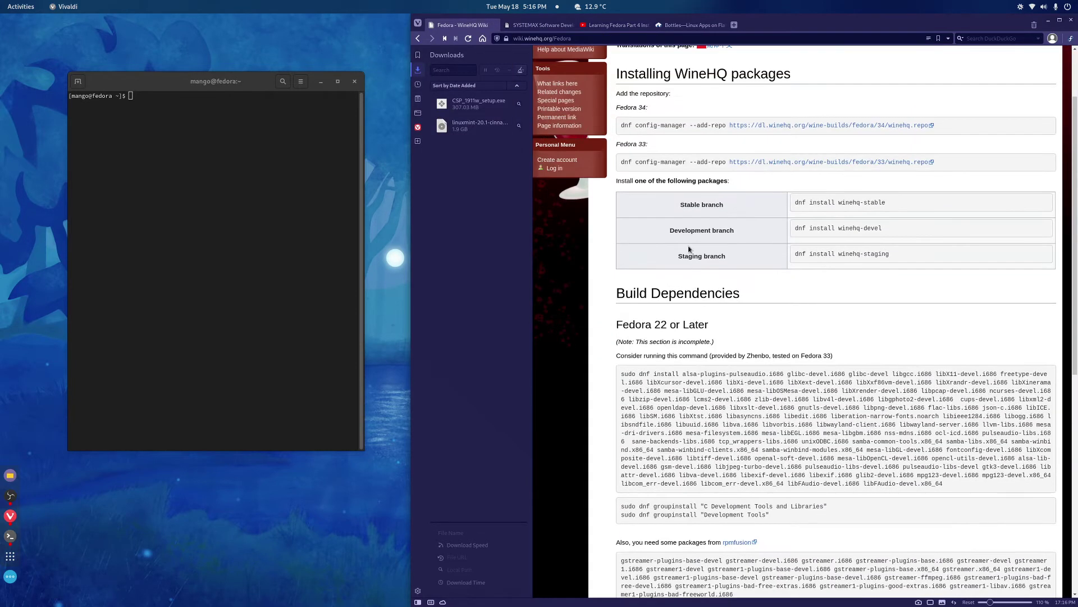
scroll(689, 249, "down", 3)
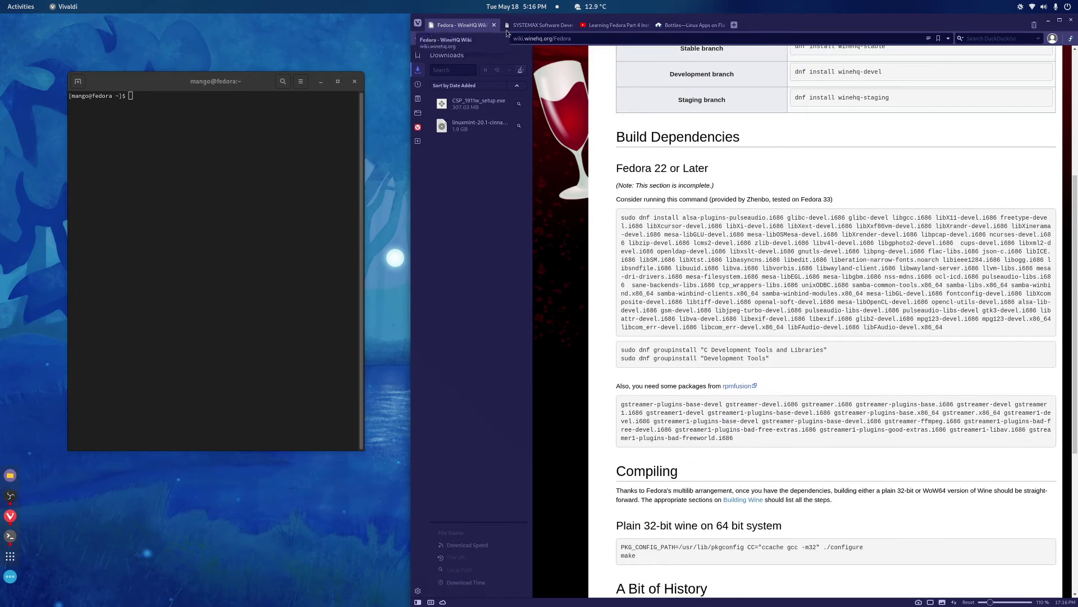
Step: Download and save the 'SAI2 64bit - 2021-02-28 Technical Preview' zip
mouse_move(554, 28)
left_mouse_down()
mouse_move(662, 205)
mouse_move(541, 26)
left_mouse_up()
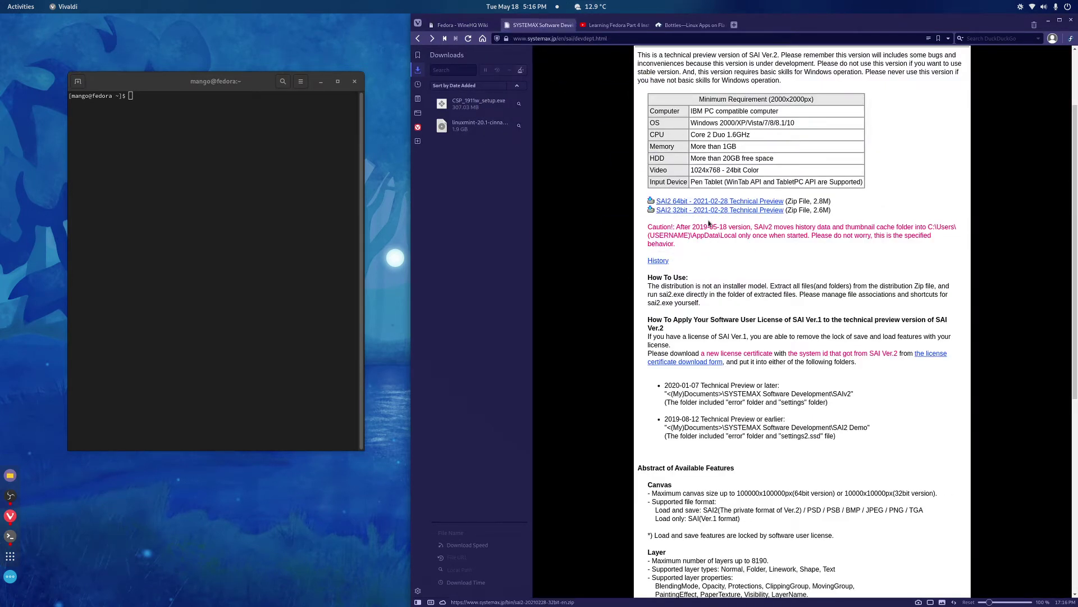
left_click(686, 202)
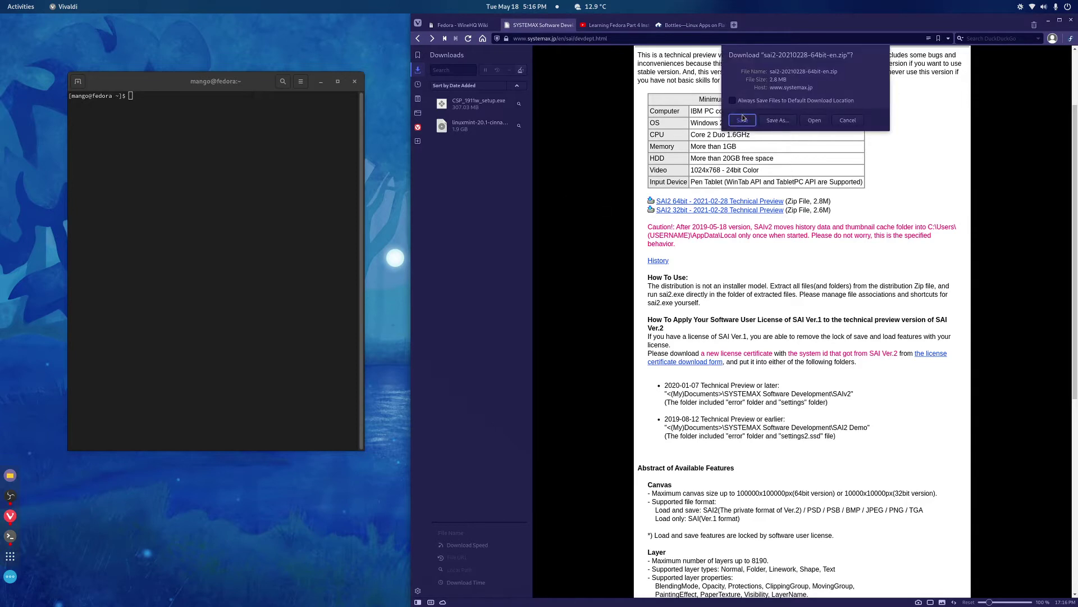
left_click(743, 119)
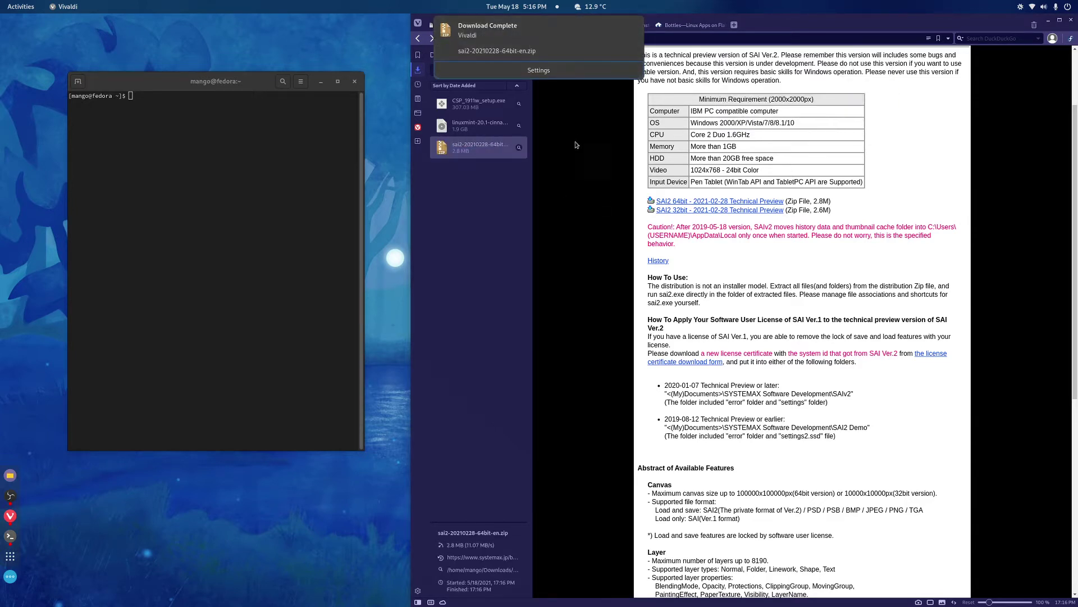
double_click(461, 143)
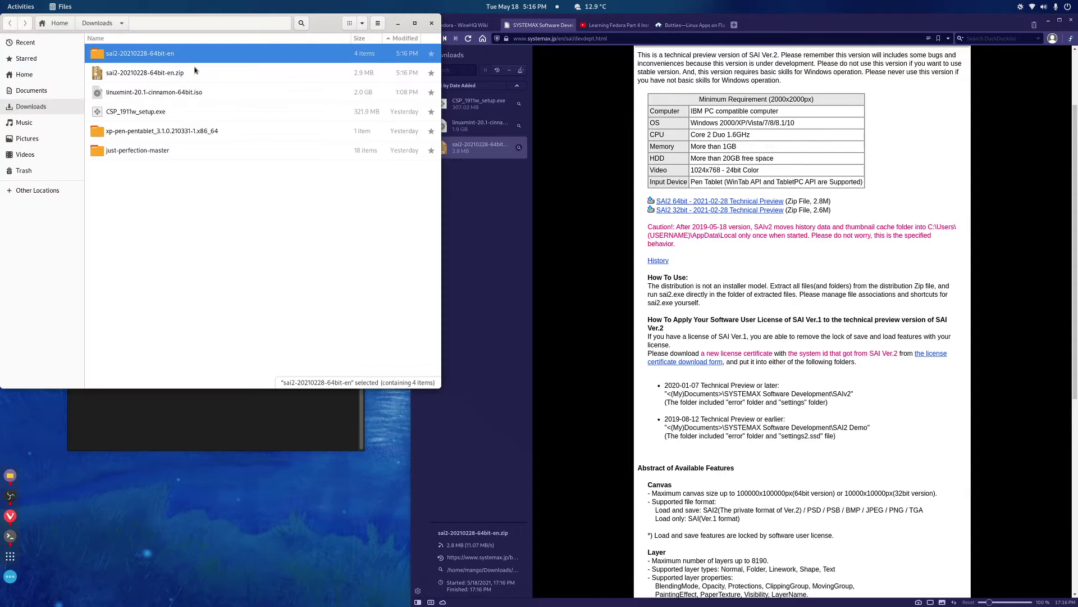
left_click(188, 73)
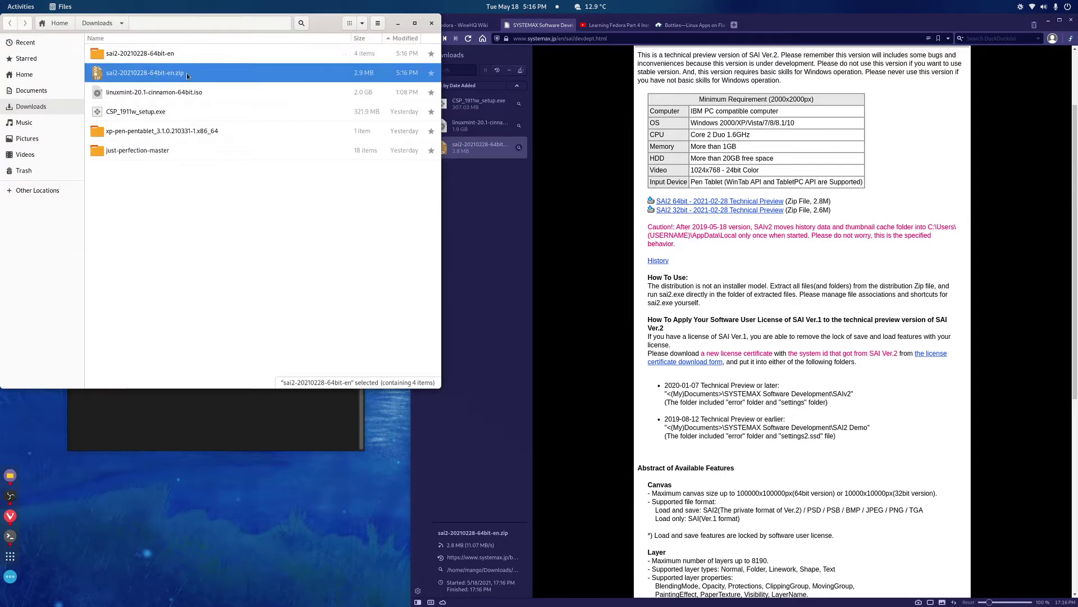
right_click(323, 72)
left_click(358, 140)
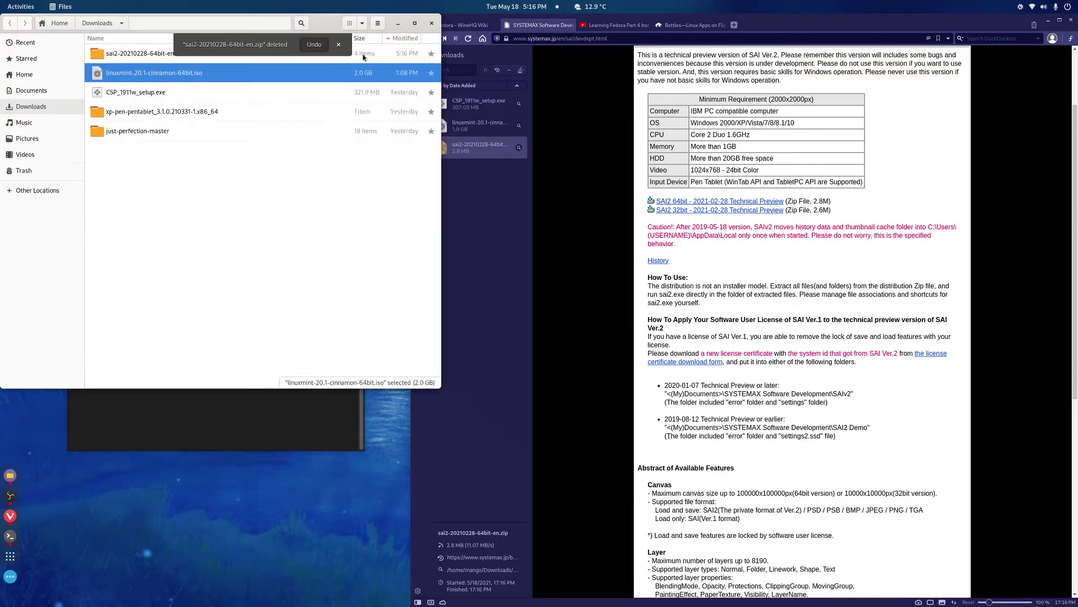
left_click(399, 22)
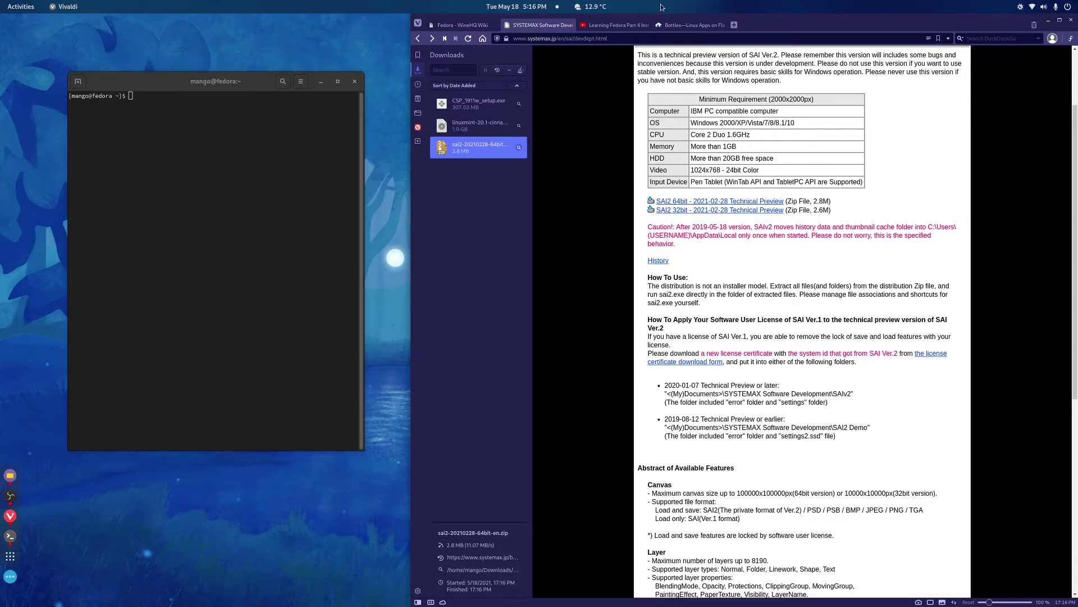
Step: Switch to the 'Bottles—Linux Apps on Flathub' browser tab
left_click(661, 25)
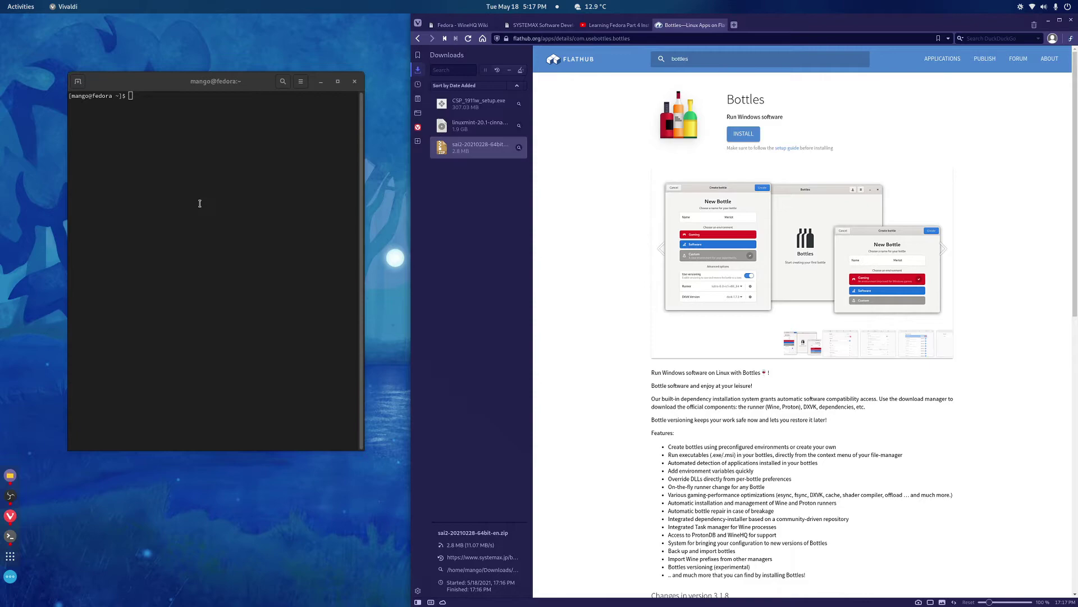
Step: Open GNOME Software from the 'so' search and search it for 'playon'
key("super")
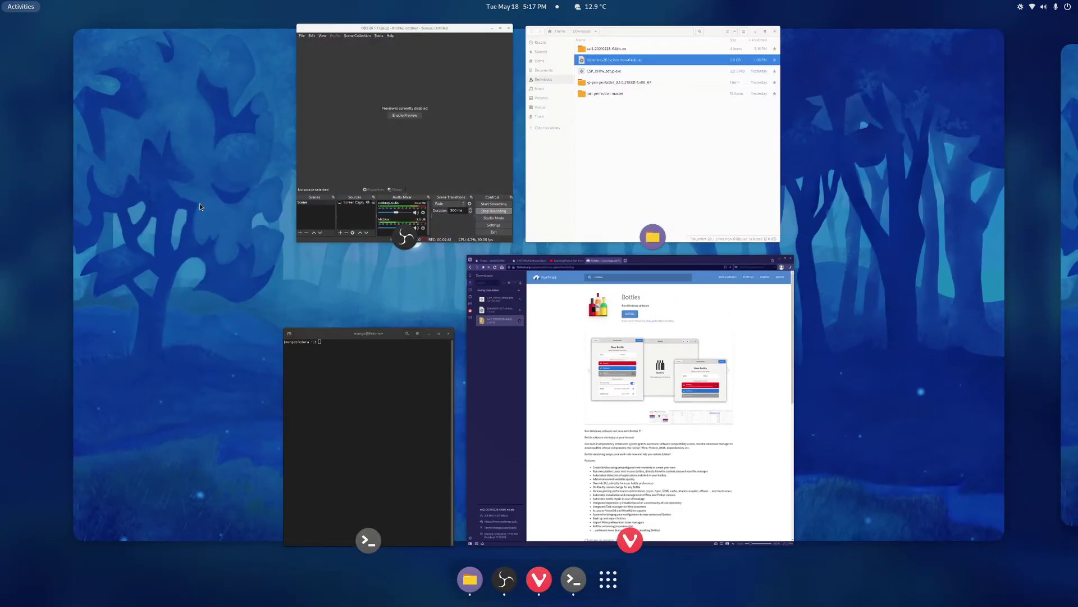
type("so")
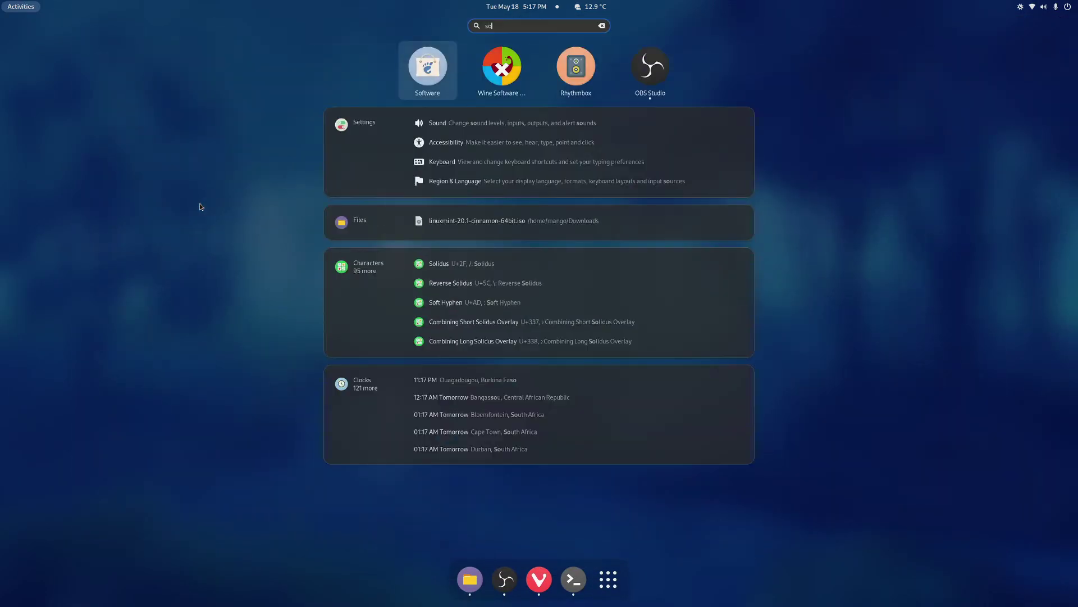
key("Return")
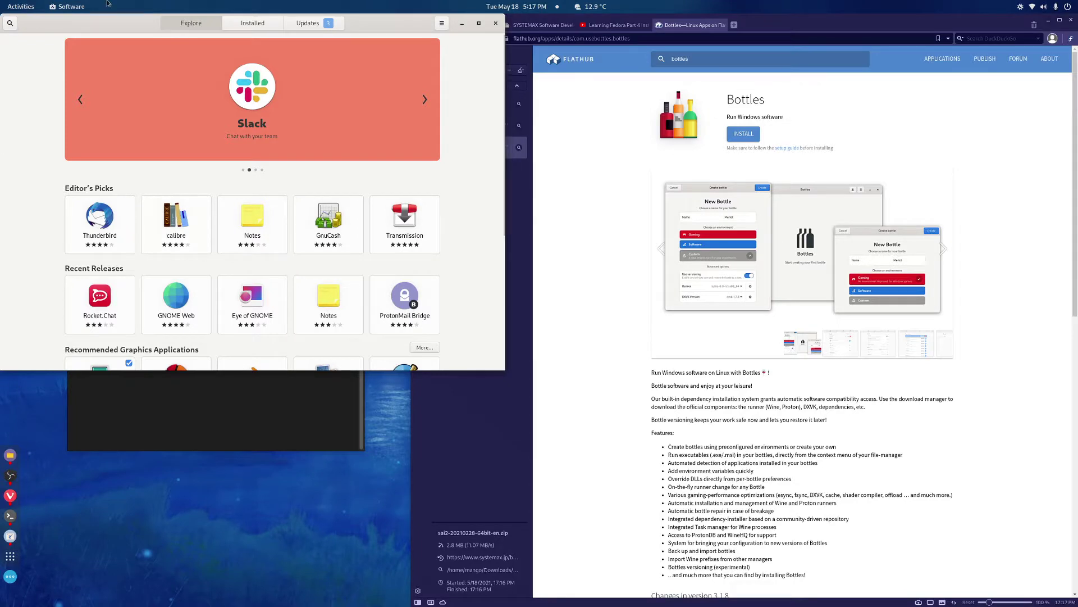
left_click(13, 23)
type("playon")
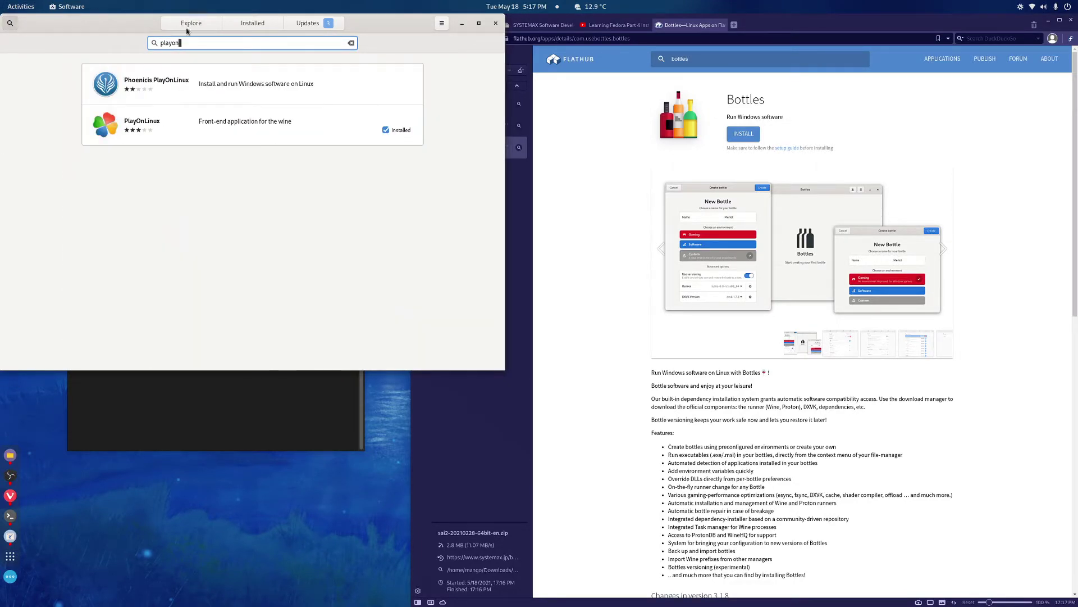
Step: Close the spare terminal, launch PlayOnLinux from its details page, and close Software
left_click(196, 410)
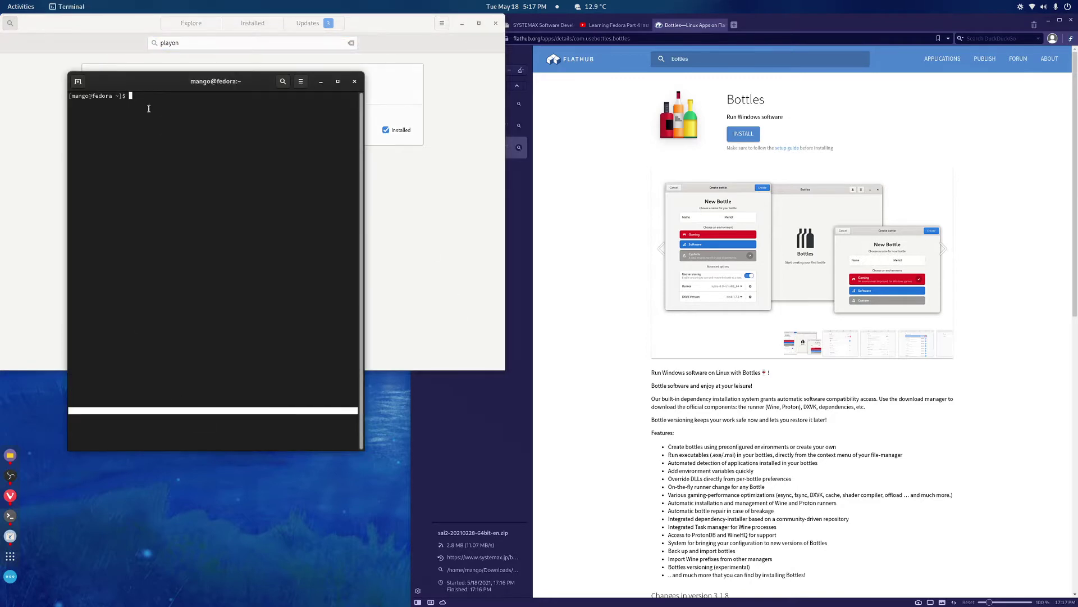
left_click_drag(268, 80, 275, 159)
left_click(289, 148)
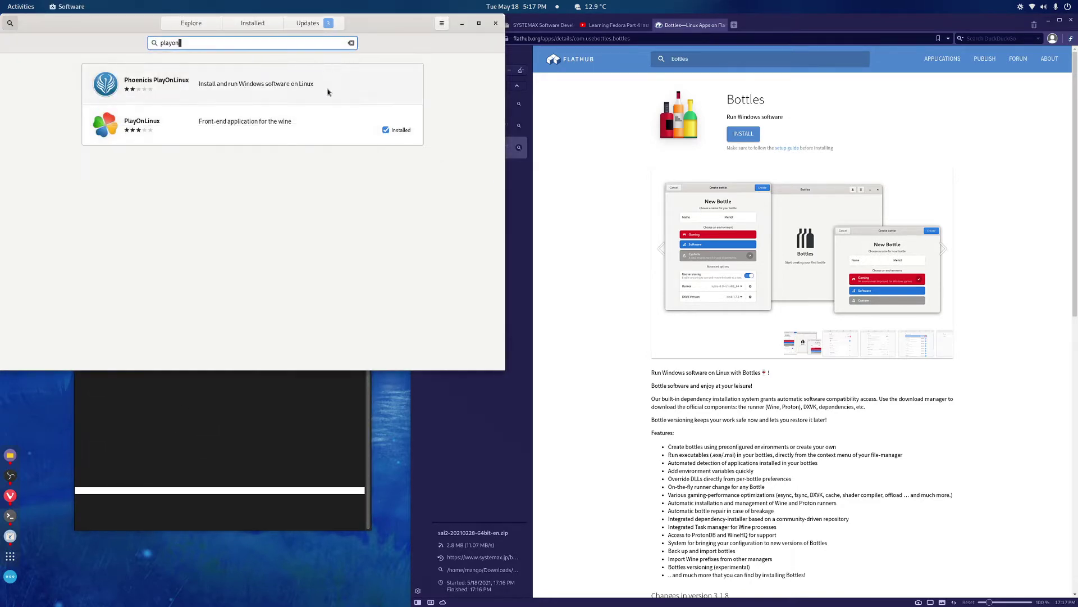
left_click(275, 383)
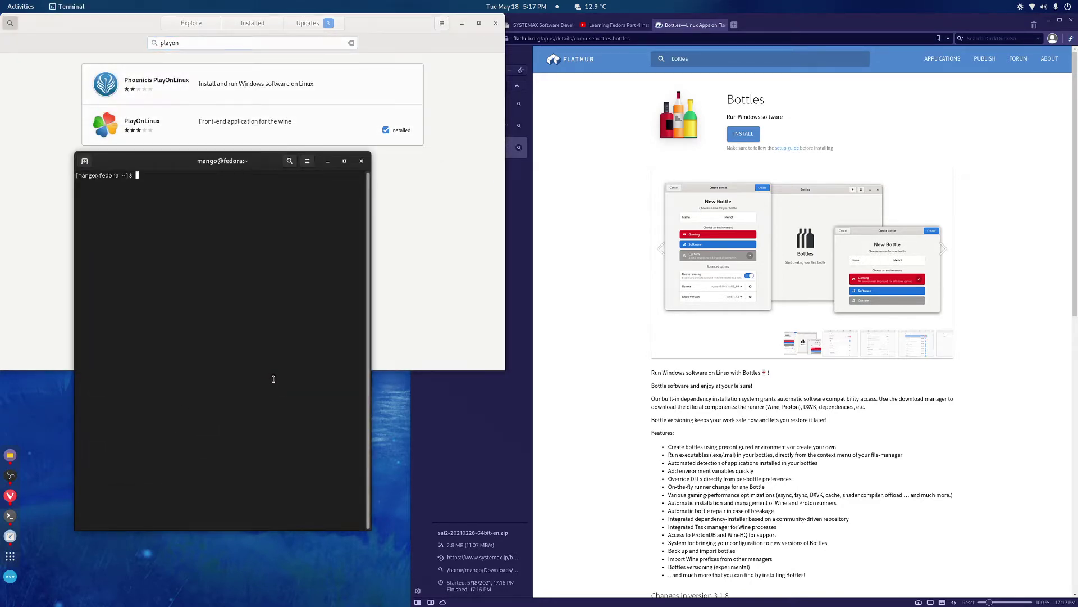
left_click(361, 160)
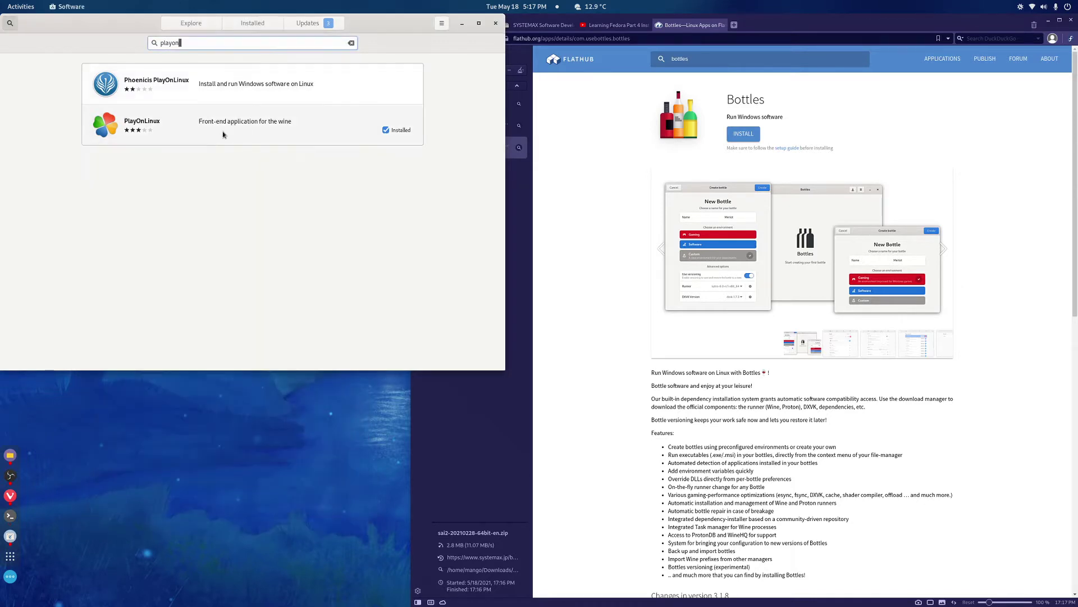
left_click(224, 130)
left_click(104, 100)
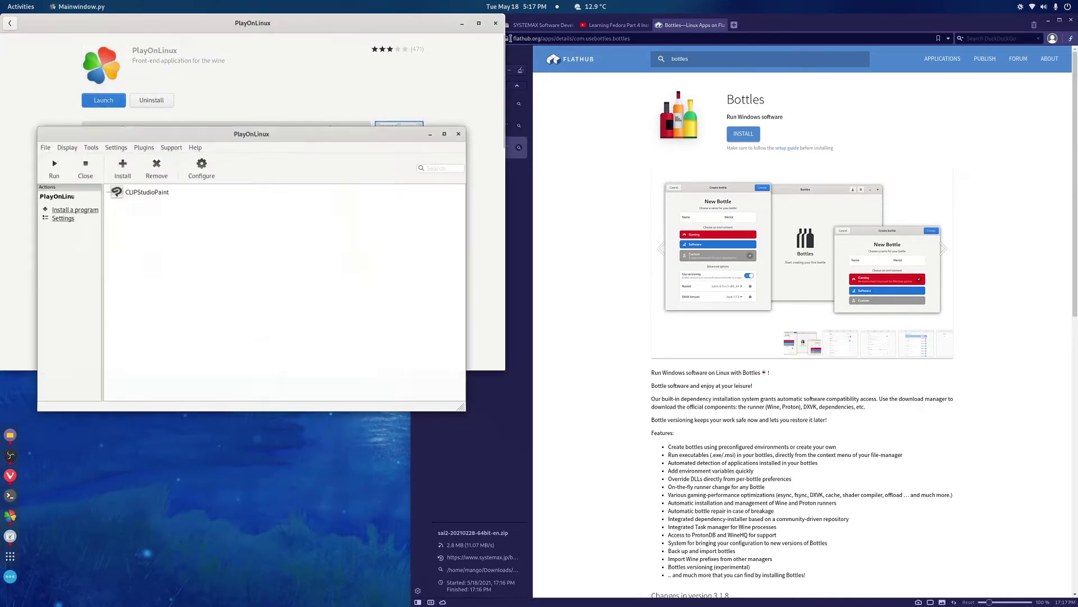
left_click(495, 23)
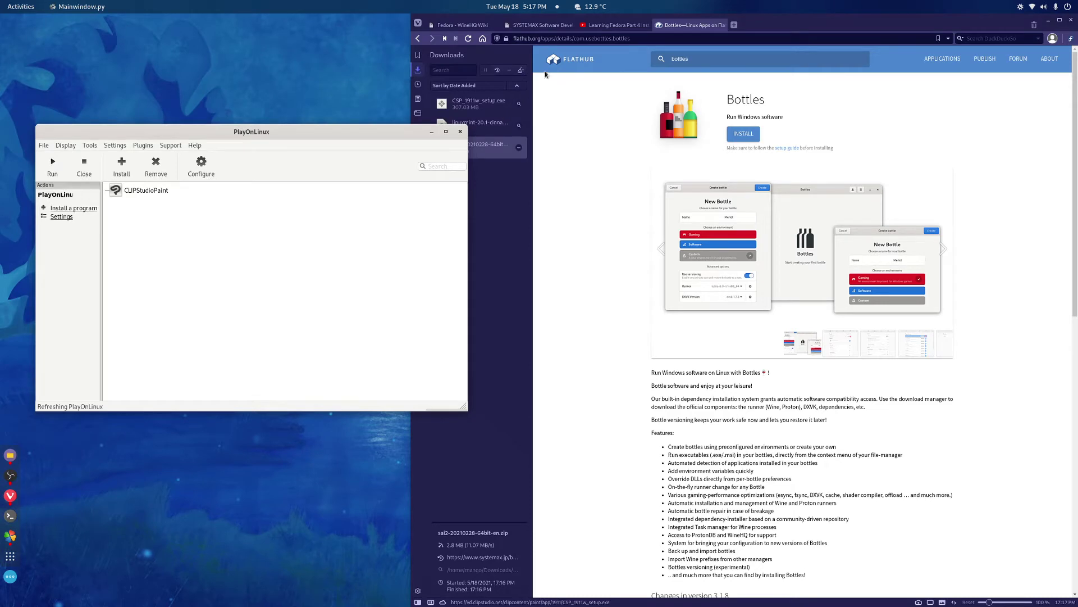
Step: Minimize the browser and start Bottles from the 'bottles' app search
left_click(1048, 20)
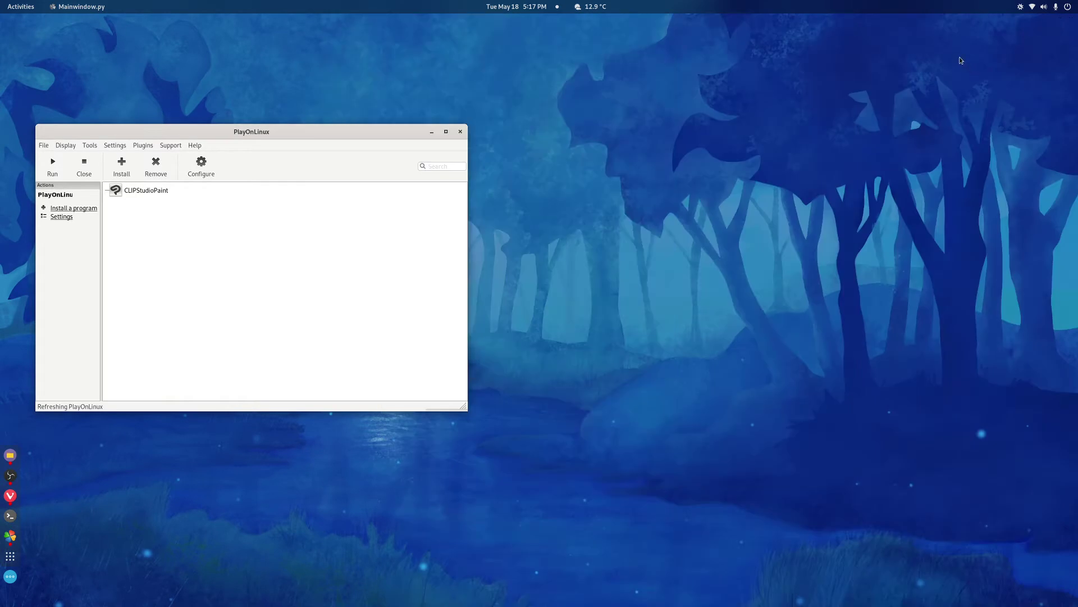
key("super")
type("bottles")
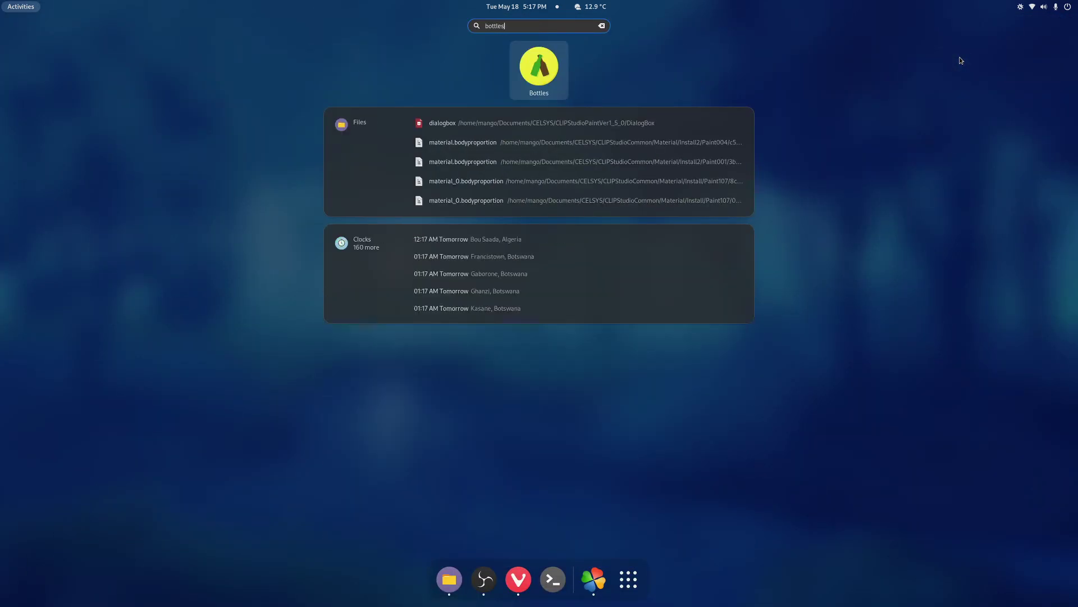
key("Escape")
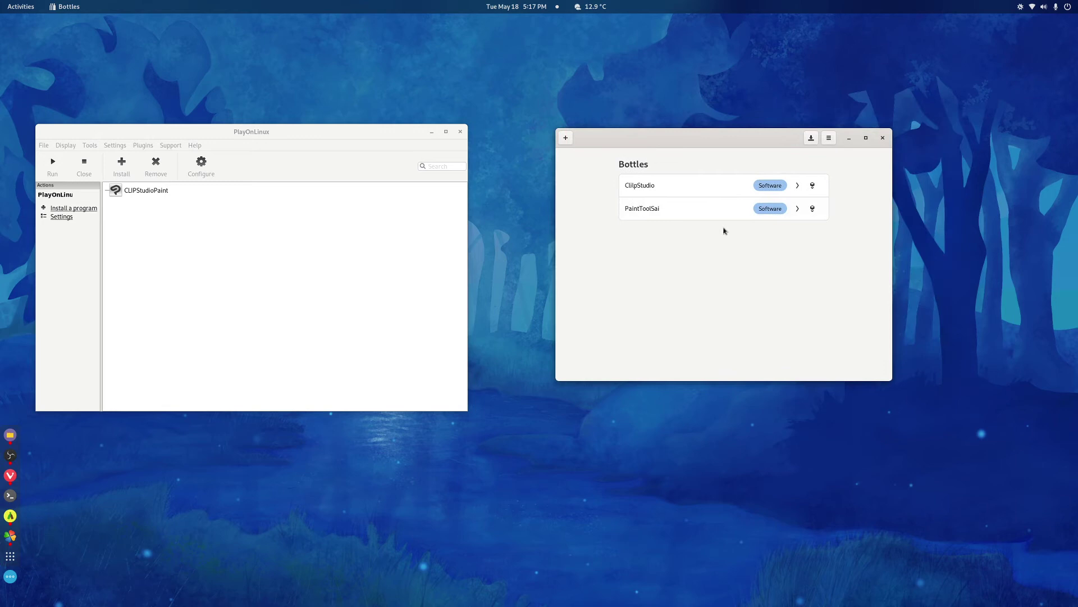
Step: Delete the PaintToolSai bottle and confirm removing its files
left_click(714, 219)
left_click(821, 189)
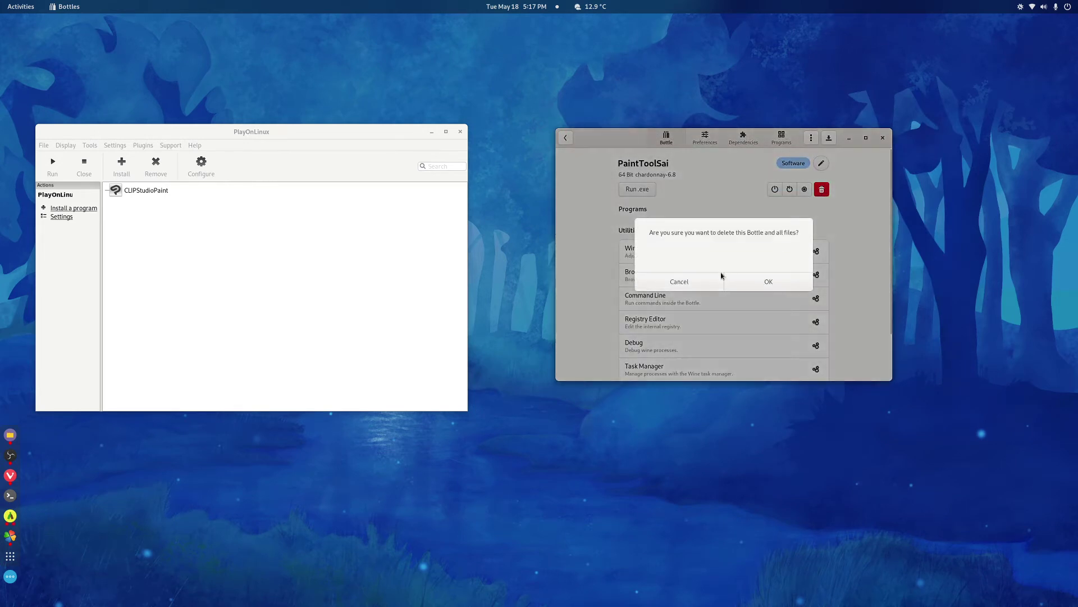
left_click(726, 275)
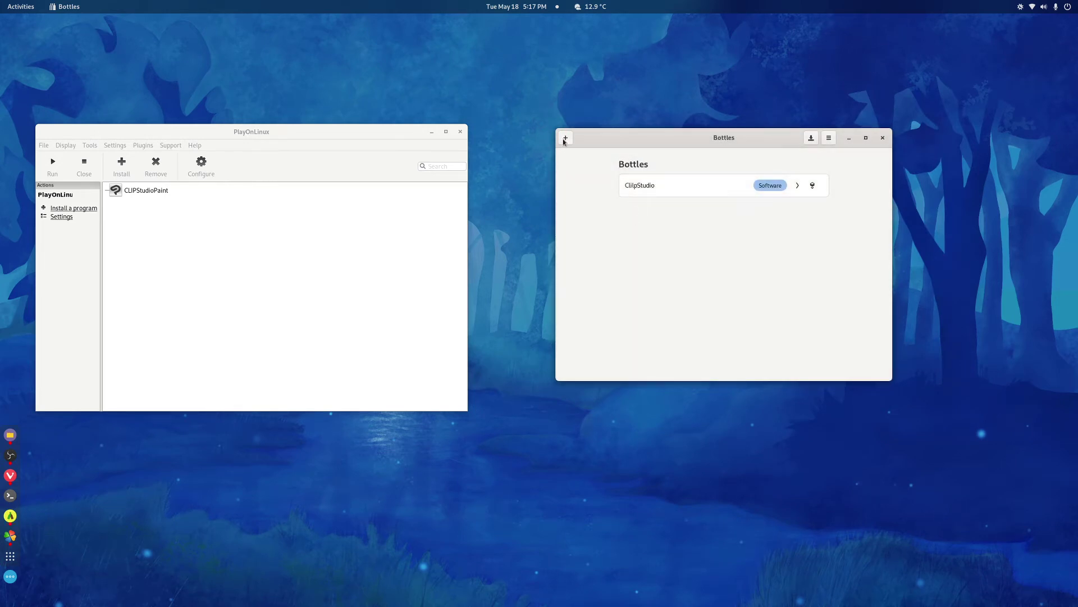
Step: Create the PainToolSai bottle, dismiss the confirmation, and open its details
left_click(565, 139)
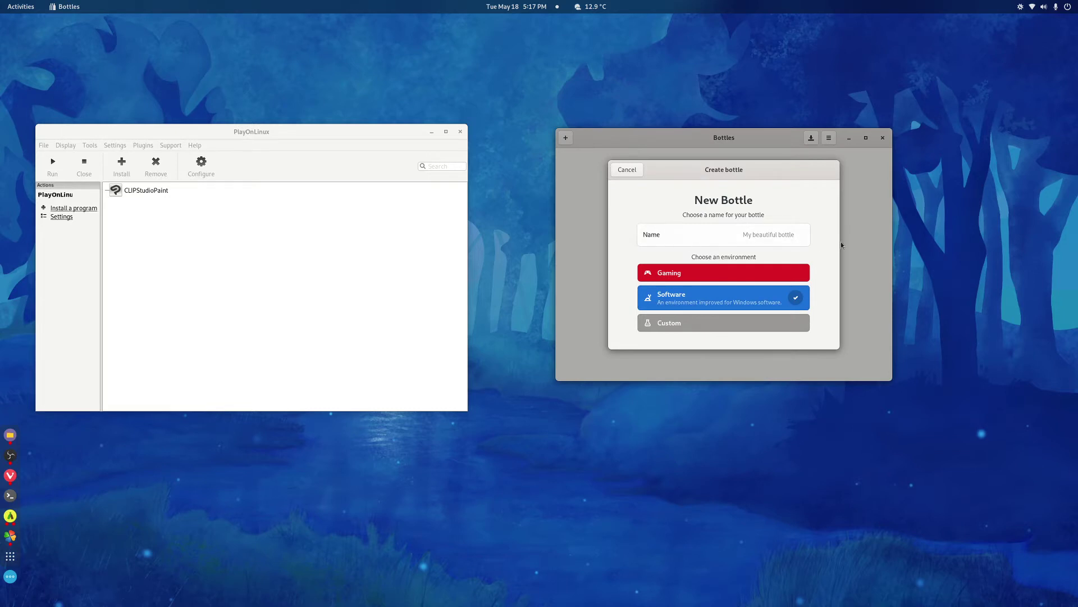
left_click(779, 234)
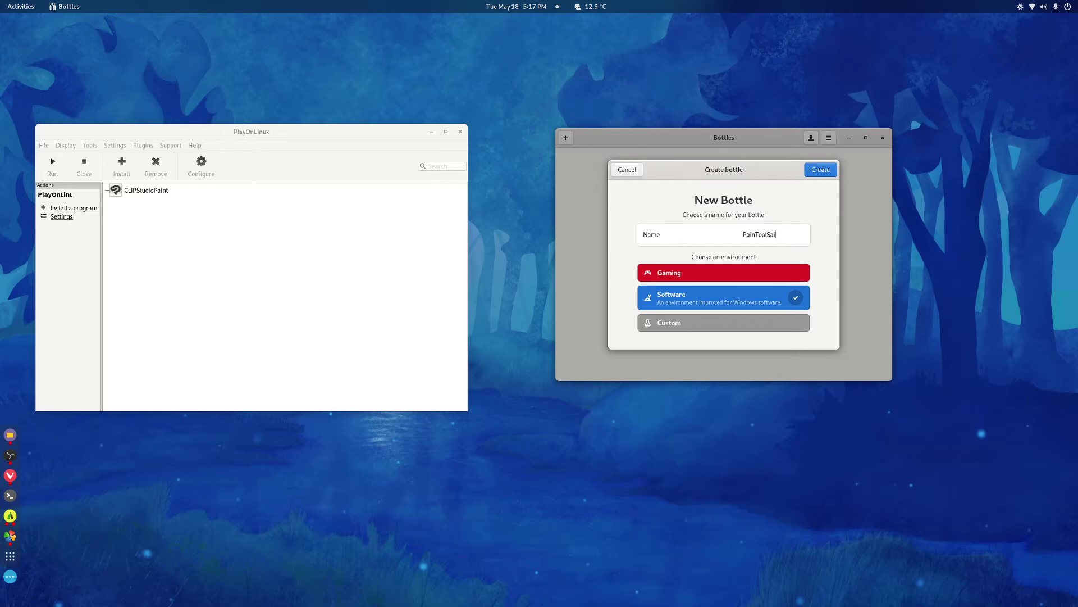
left_click(822, 171)
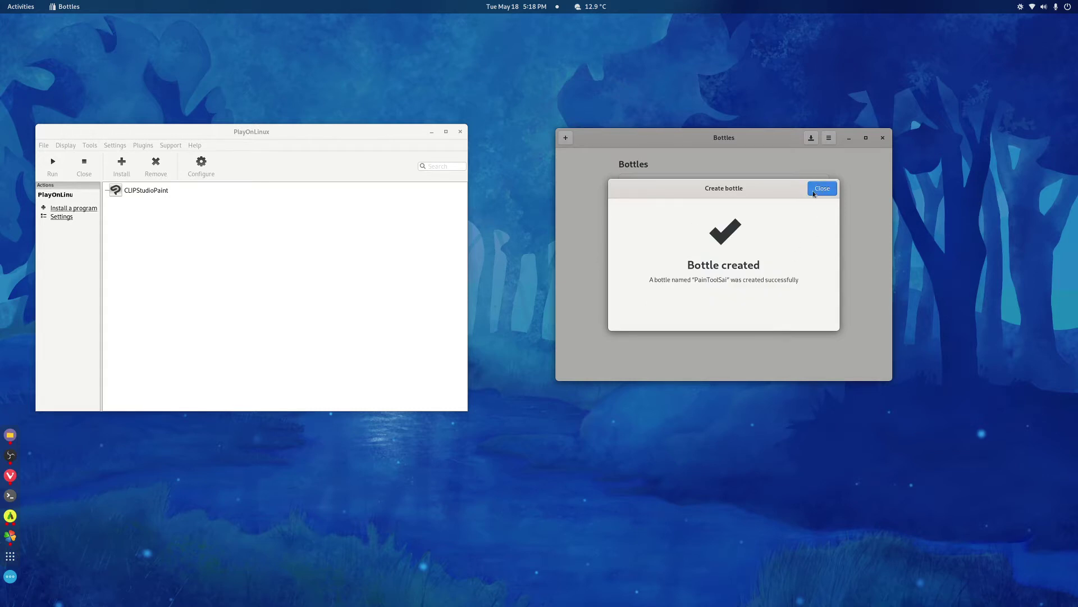
left_click(814, 194)
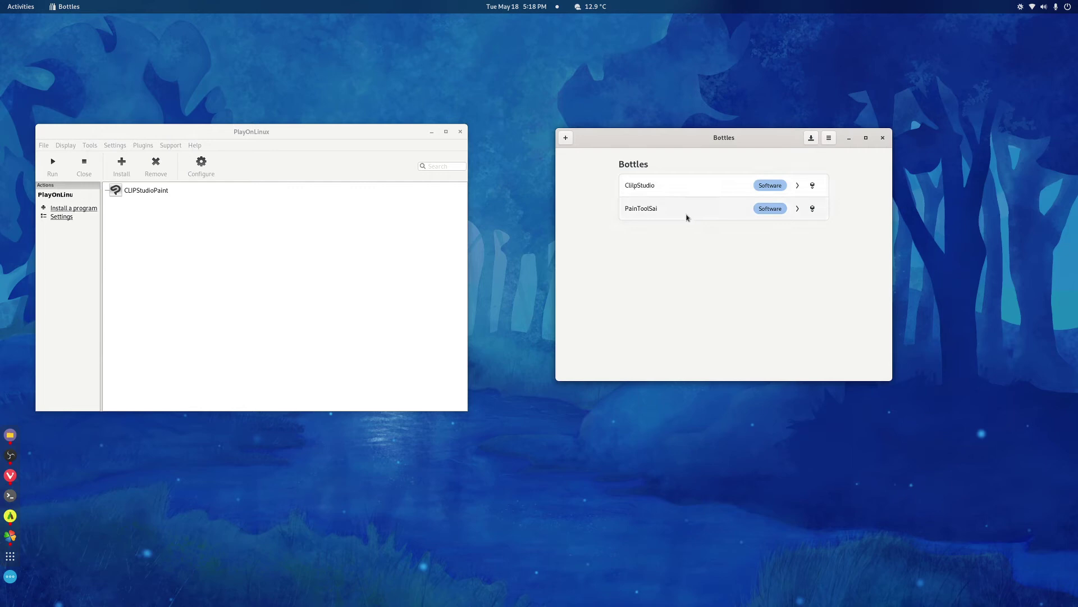
left_click(680, 213)
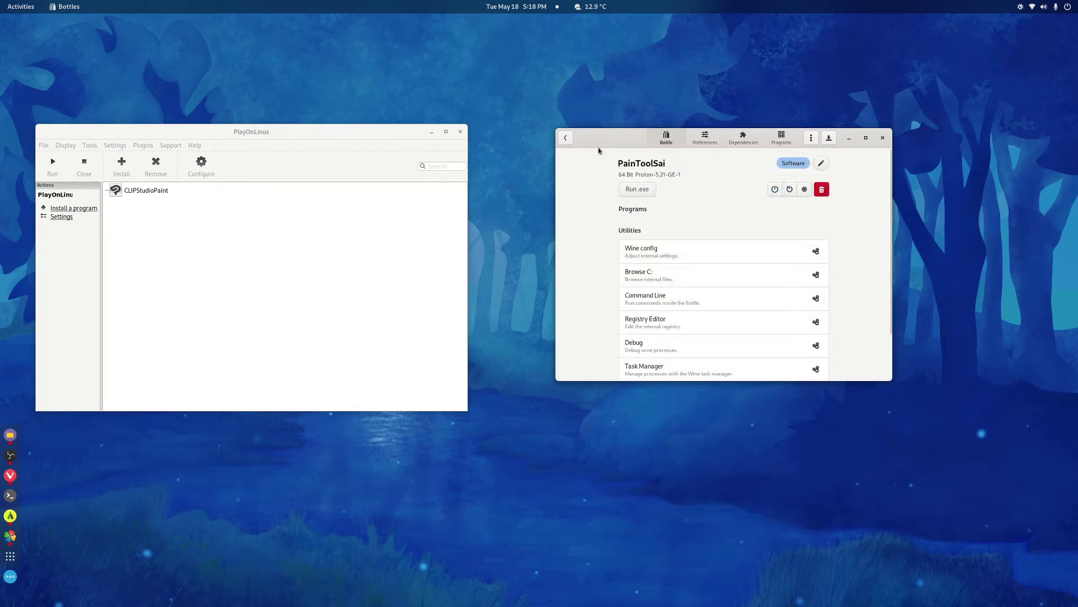
Step: Start a second Software bottle, cancel it, and reopen PainToolSai's details
left_click(565, 137)
left_click(565, 137)
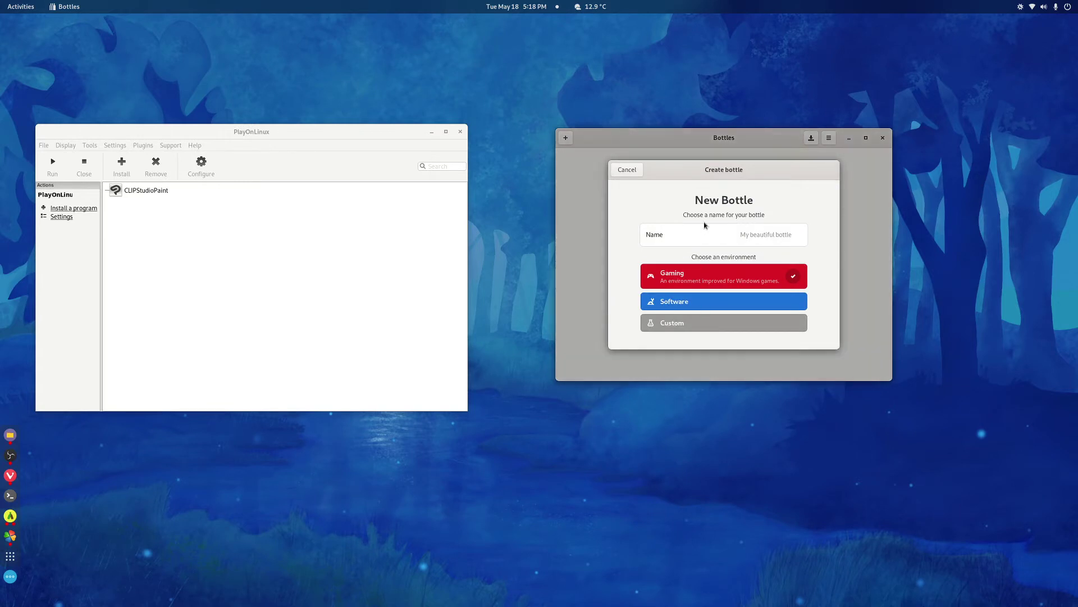
left_click(789, 235)
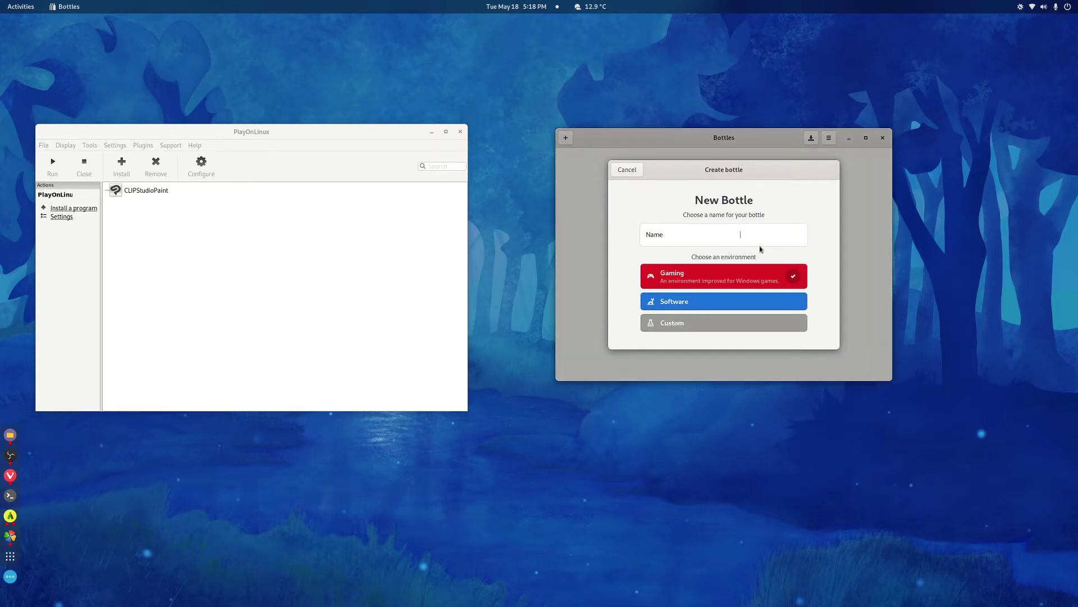
left_click(714, 306)
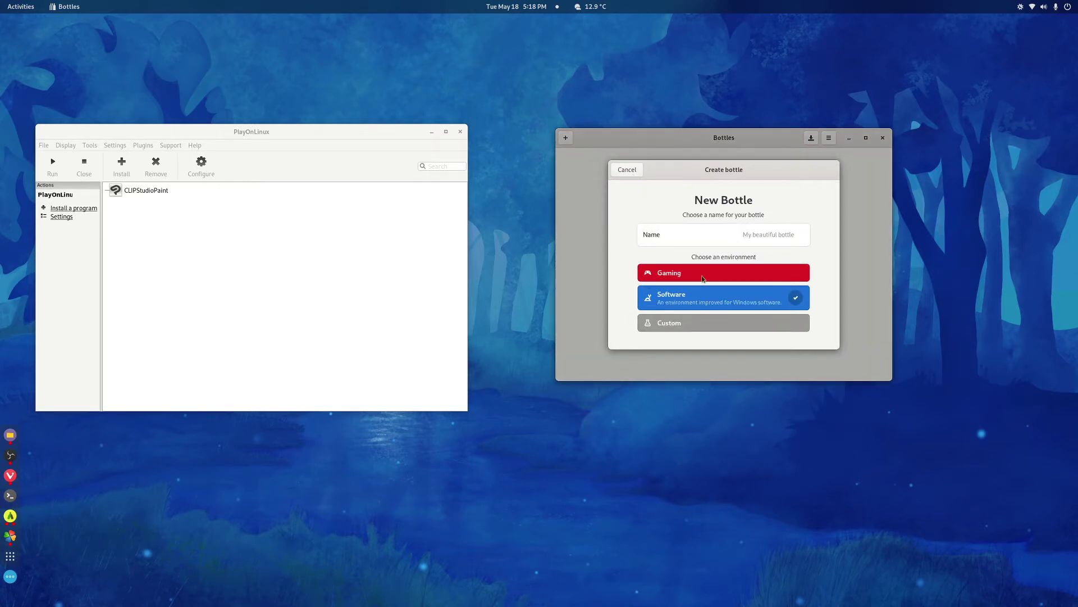
left_click(611, 171)
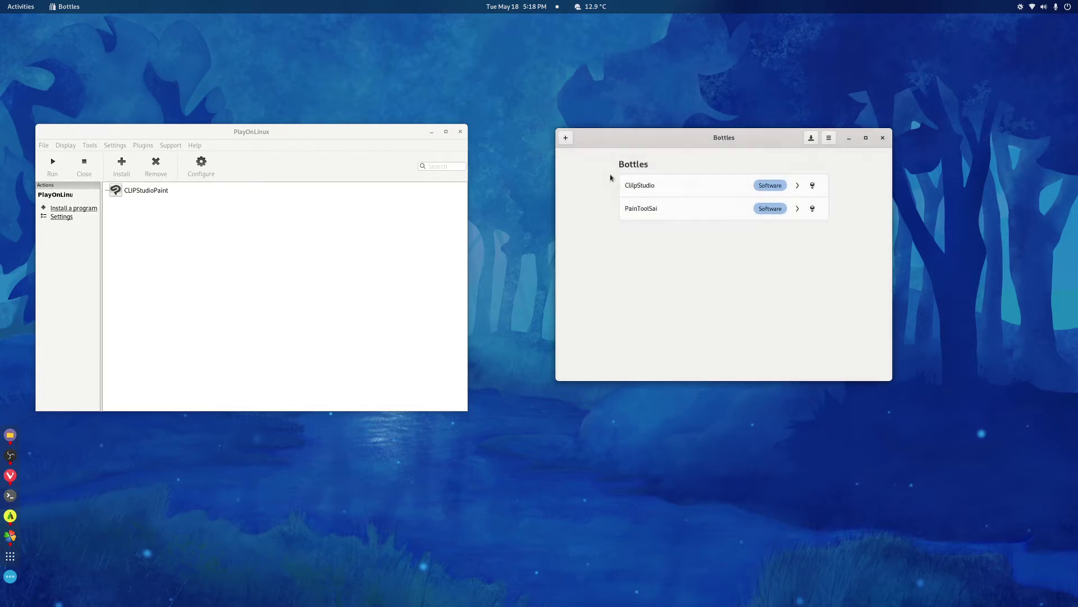
left_click(678, 210)
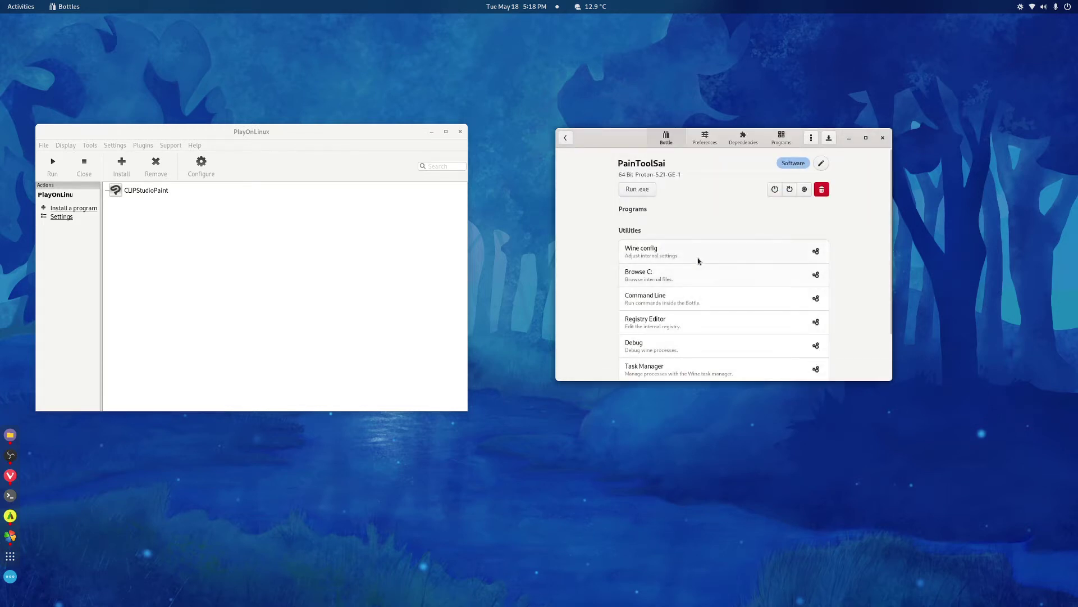
Step: Set the bottle's Windows version to Windows 7 in Wine configuration and apply
left_click(697, 260)
left_click(115, 186)
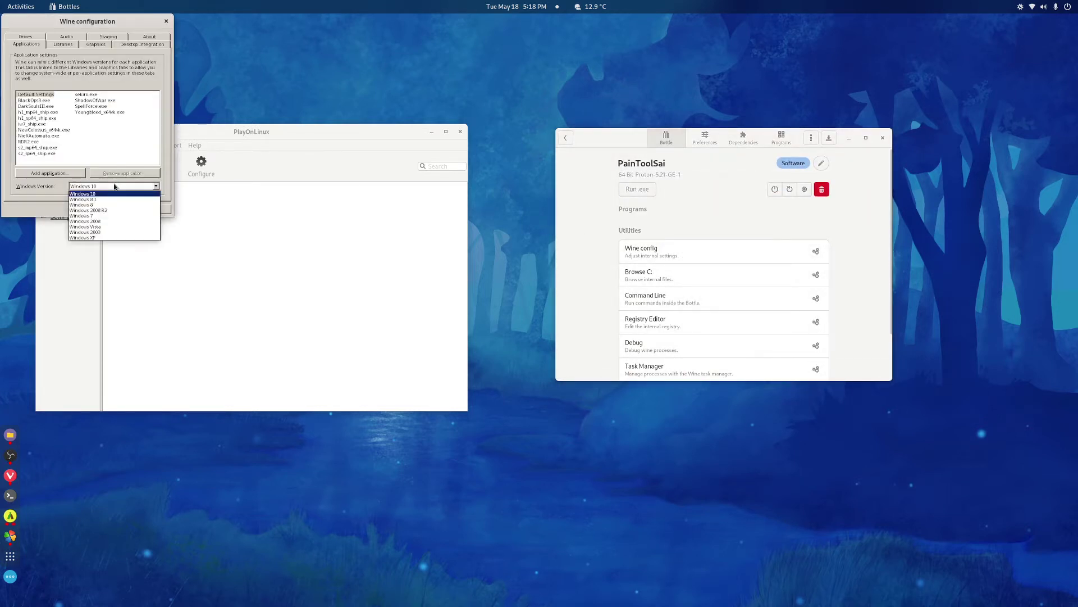
left_click(112, 216)
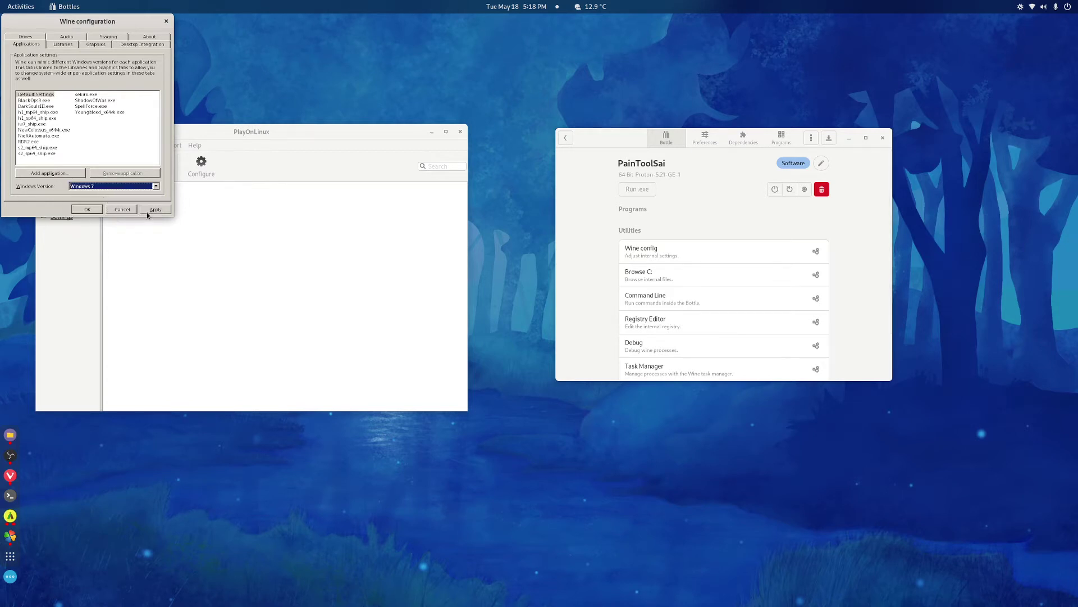
left_click(148, 211)
left_click(95, 210)
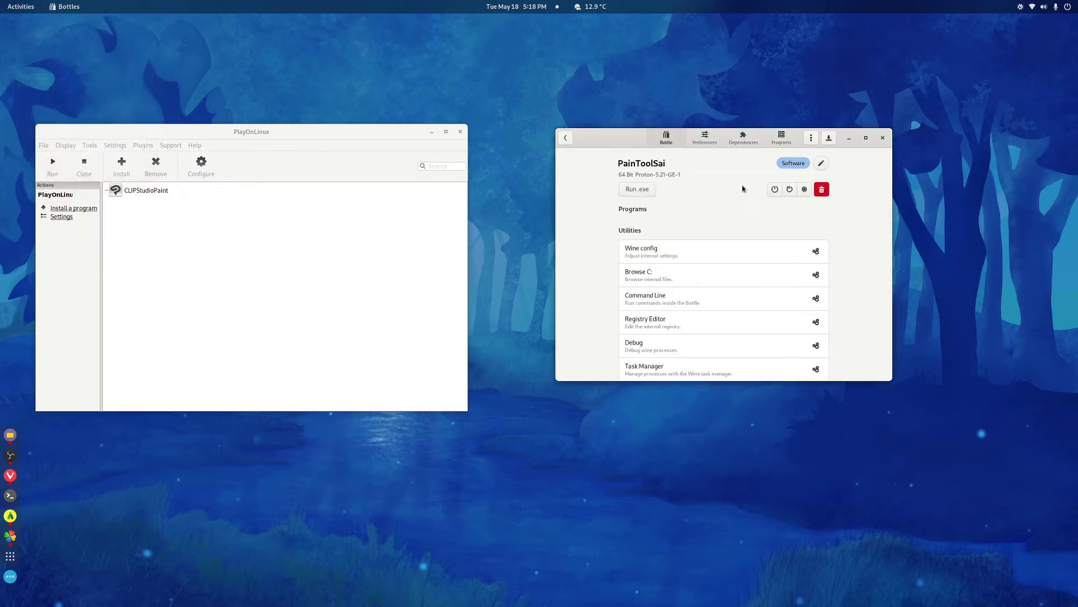
Step: Set the runner to chardonnay-6.8 and DXVK to dxvk-1.8.1 in the bottle preferences
left_click(709, 140)
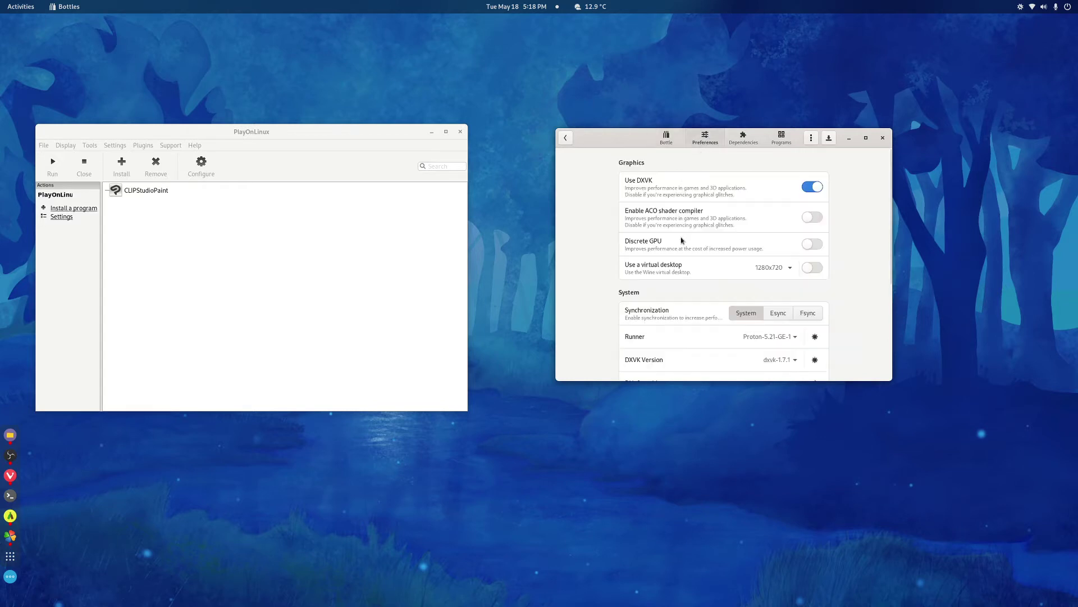
scroll(762, 300, "down", 2)
left_click(765, 282)
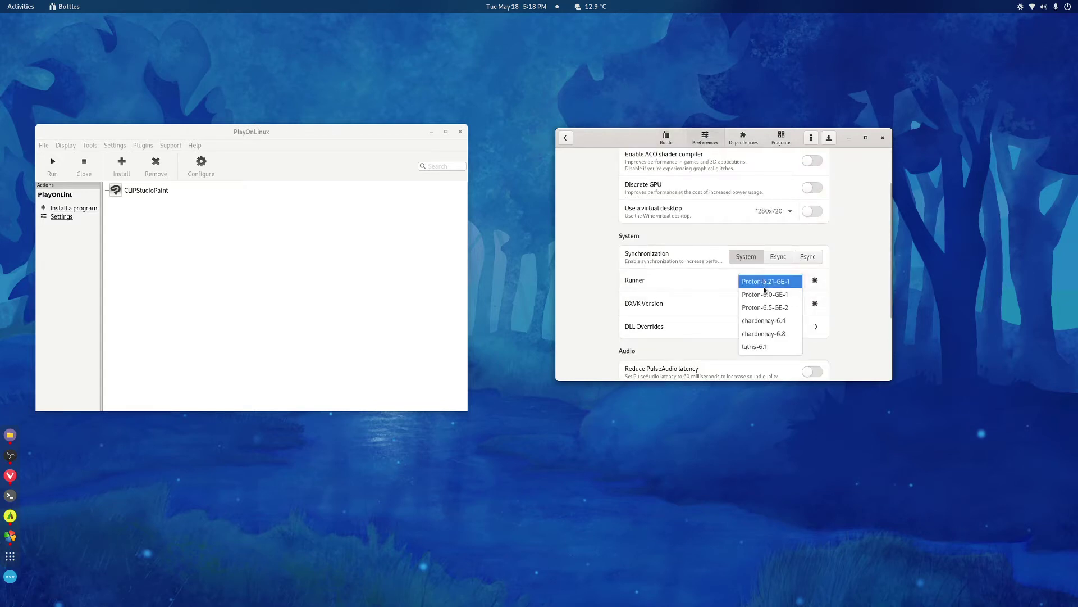
left_click(765, 334)
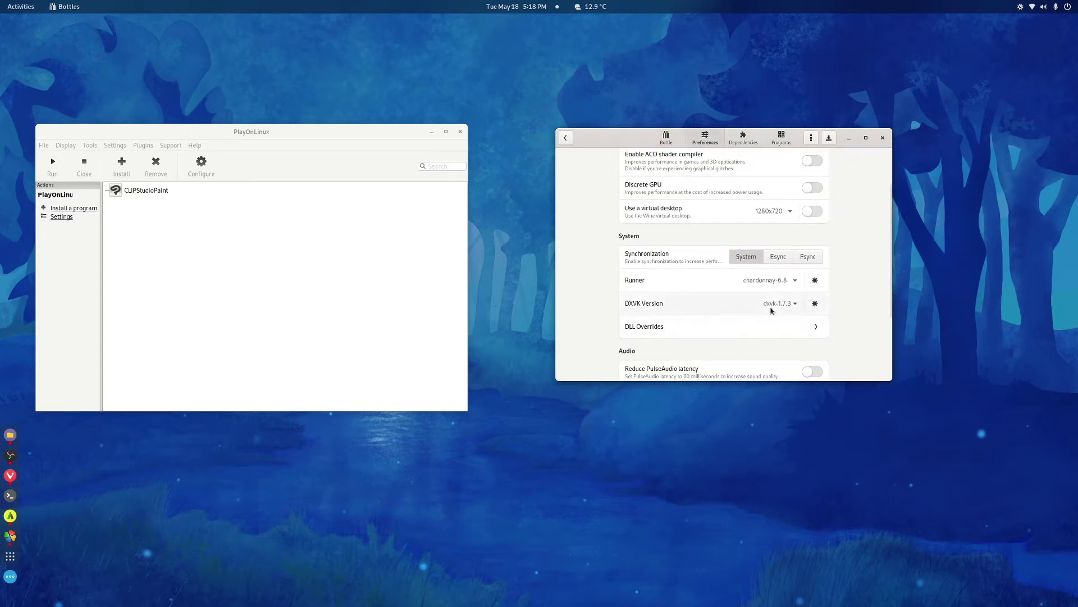
left_click(756, 282)
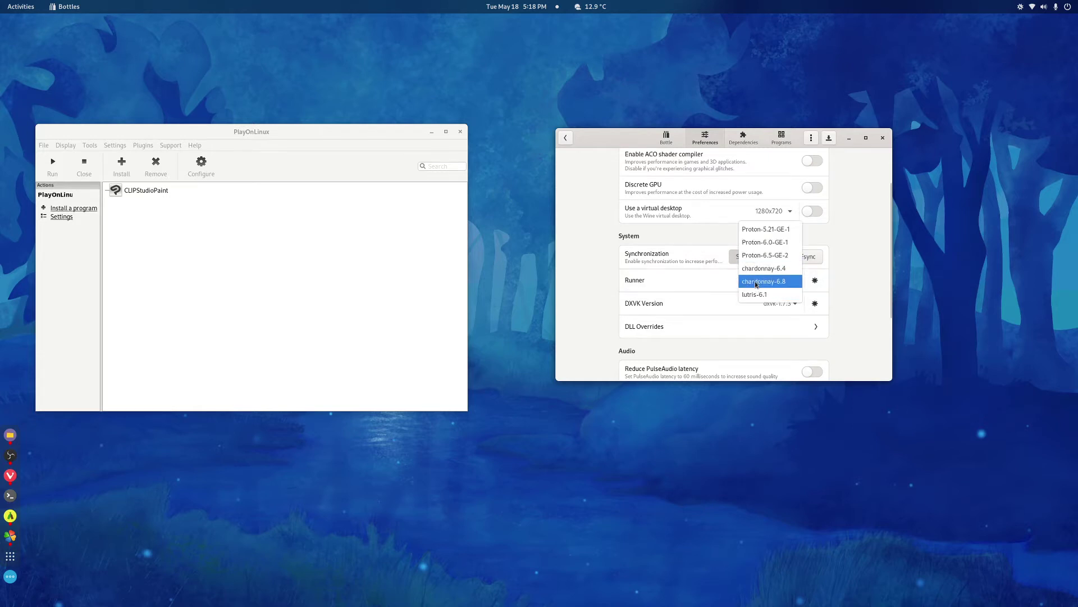
left_click(757, 282)
left_click(775, 306)
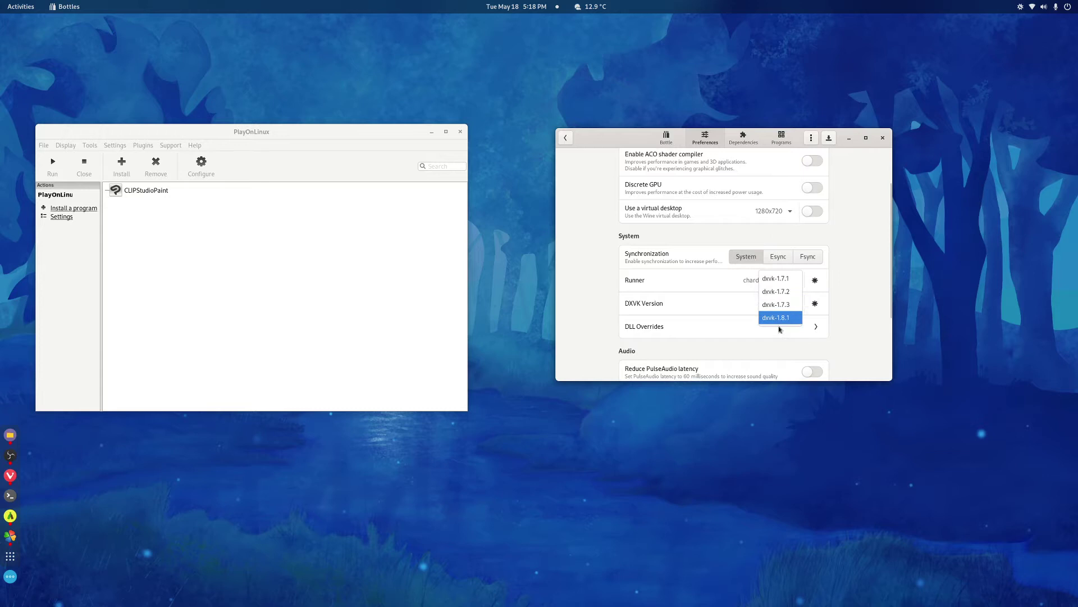
left_click(803, 283)
Step: Bring up the installed DXVK versions list, 1.7.1 through 1.8.1
scroll(786, 306, "up", 2)
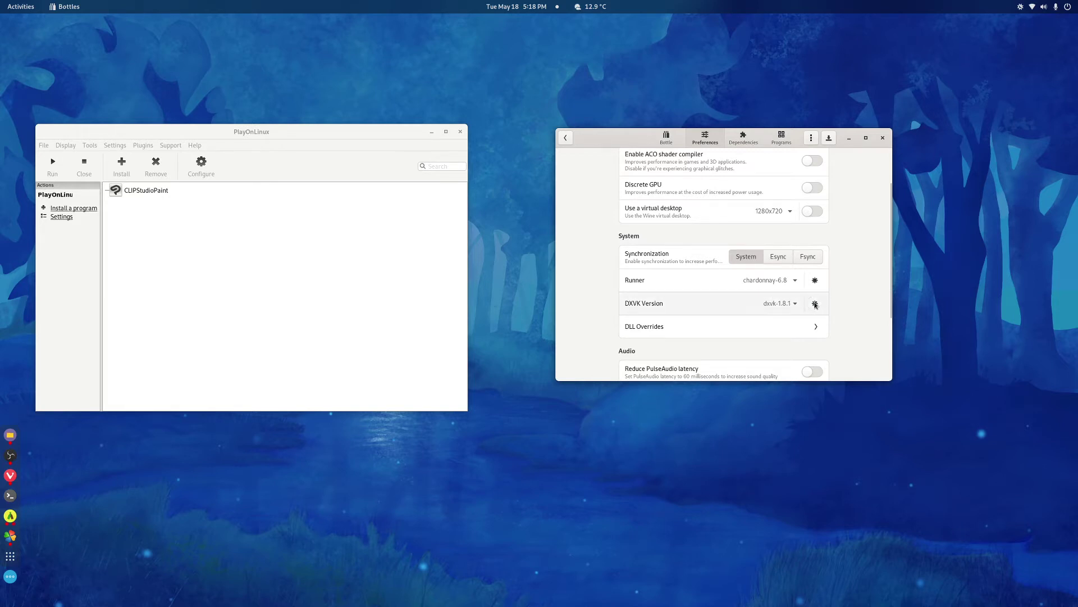
left_click(815, 304)
scroll(740, 303, "down", 3)
scroll(659, 270, "down", 10)
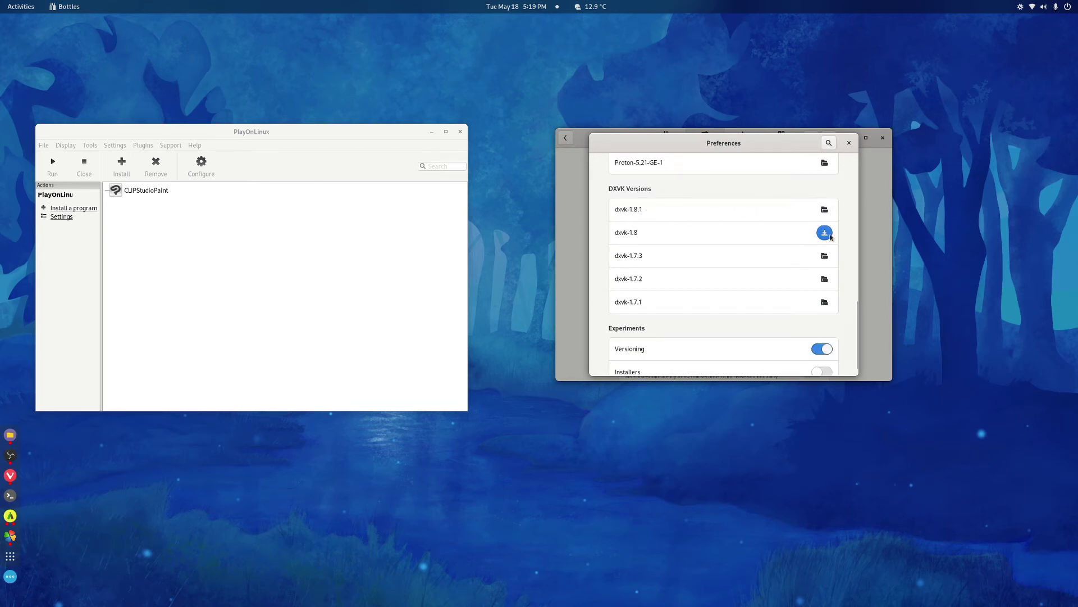
Step: Review the installed Wine runners list, then close it
left_click(849, 144)
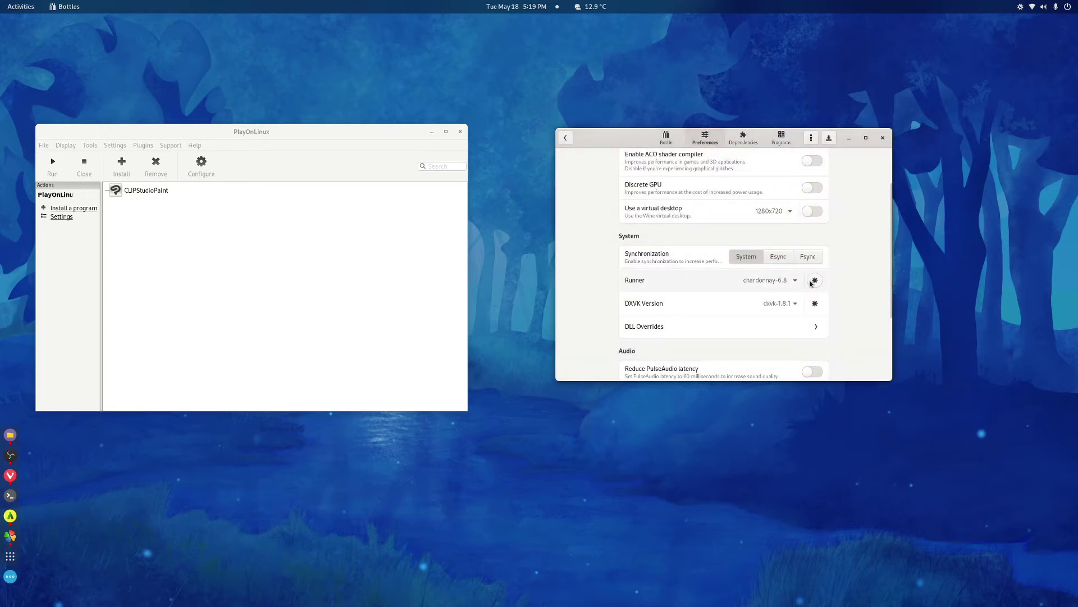
left_click(815, 280)
scroll(683, 219, "down", 5)
scroll(682, 220, "up", 3)
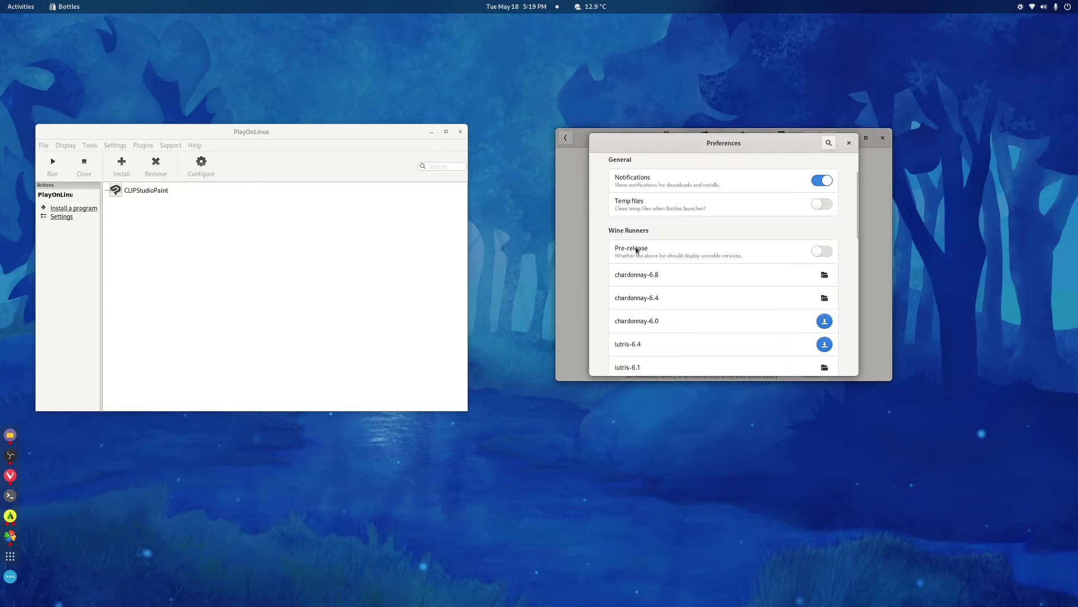
scroll(681, 251, "down", 5)
scroll(708, 242, "down", 3)
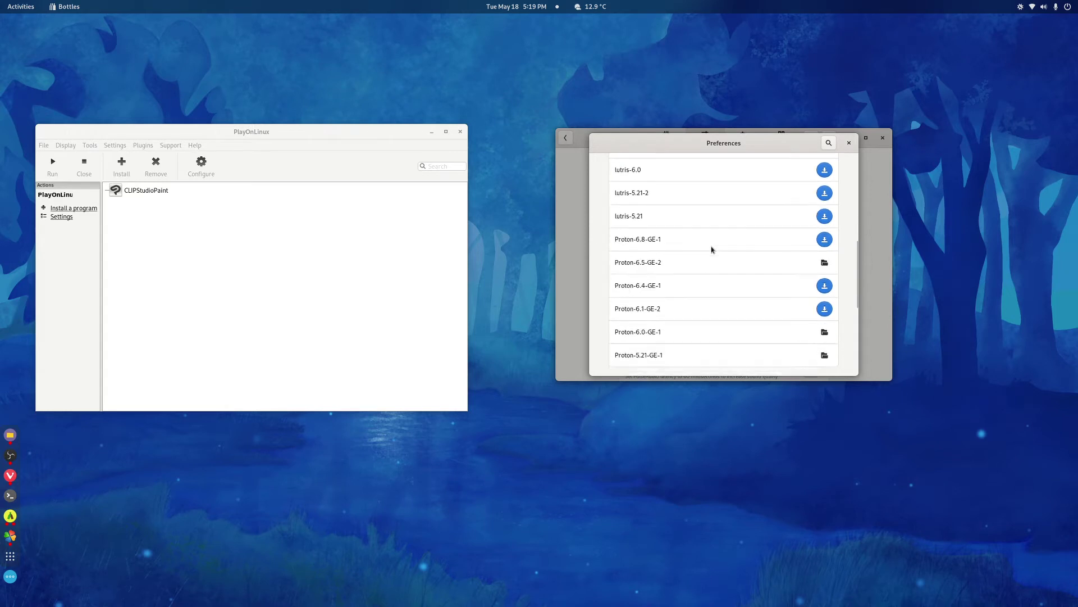
scroll(711, 246, "up", 5)
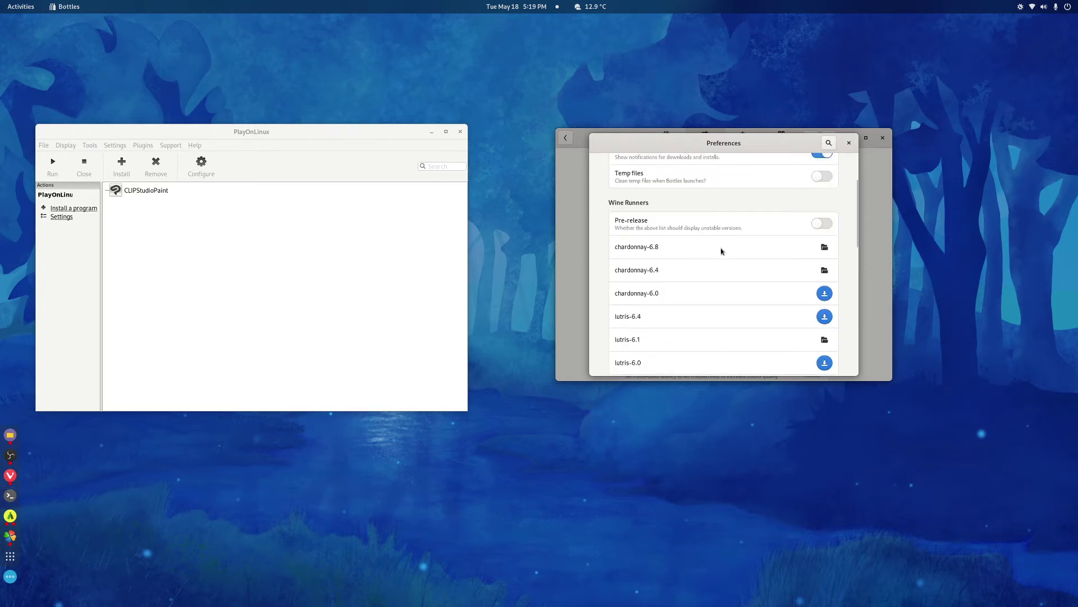
scroll(820, 174, "up", 3)
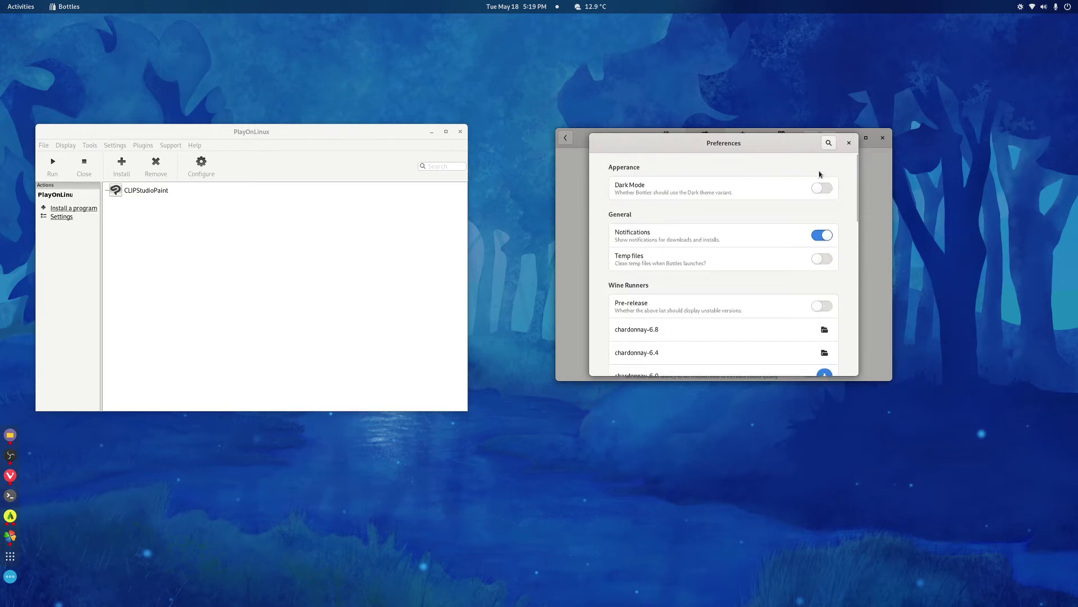
left_click(849, 143)
Step: Turn off Use DXVK and show the dependencies, vcredist2013 through msxml6
scroll(793, 262, "up", 2)
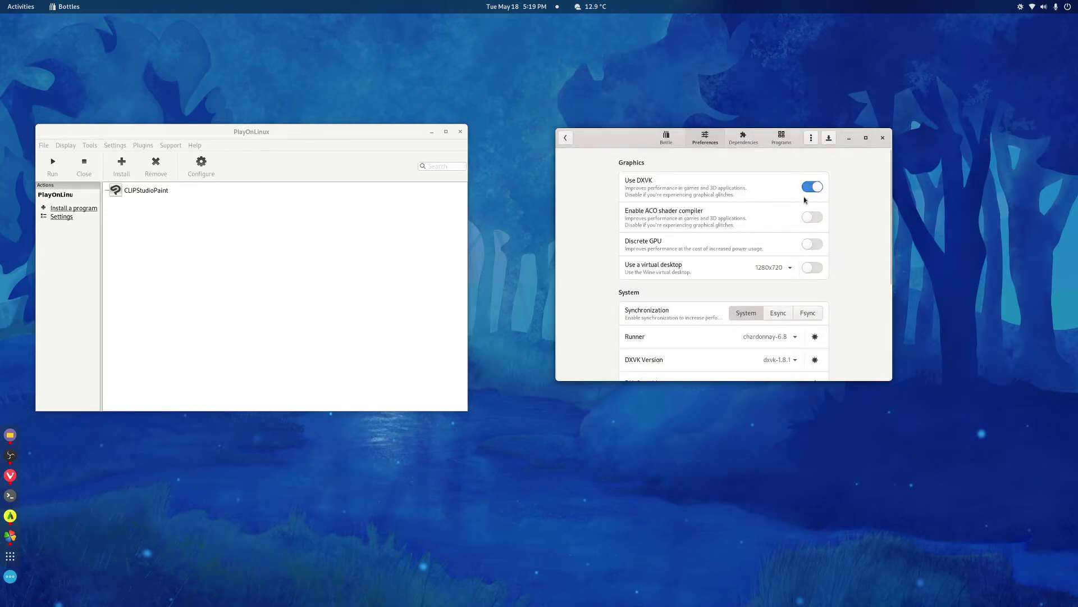
left_click(818, 189)
left_click(743, 138)
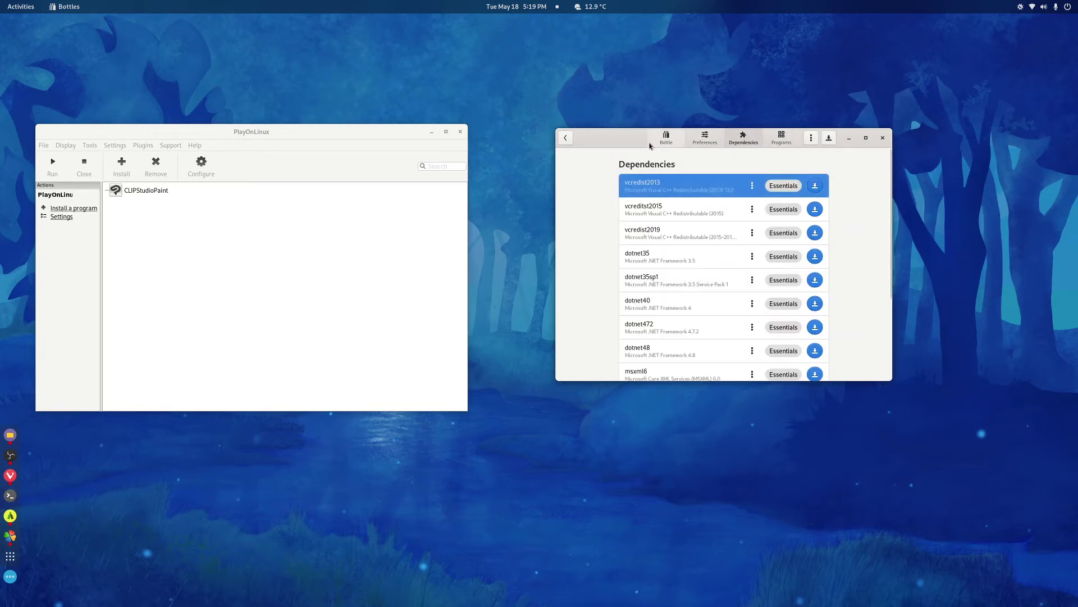
left_click(781, 138)
left_click(666, 138)
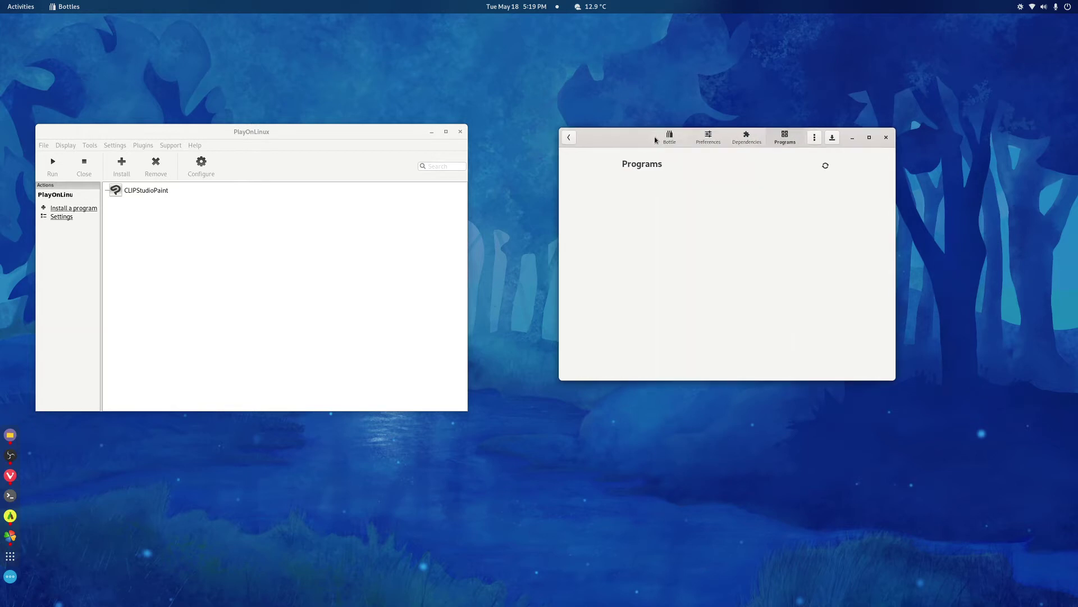
left_click(633, 190)
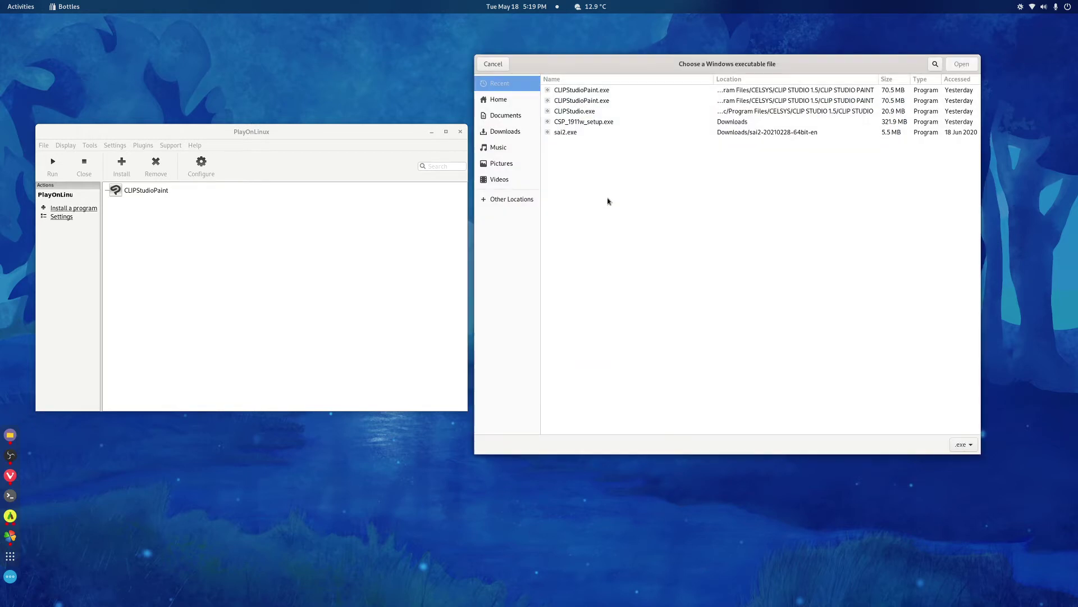
left_click(567, 135)
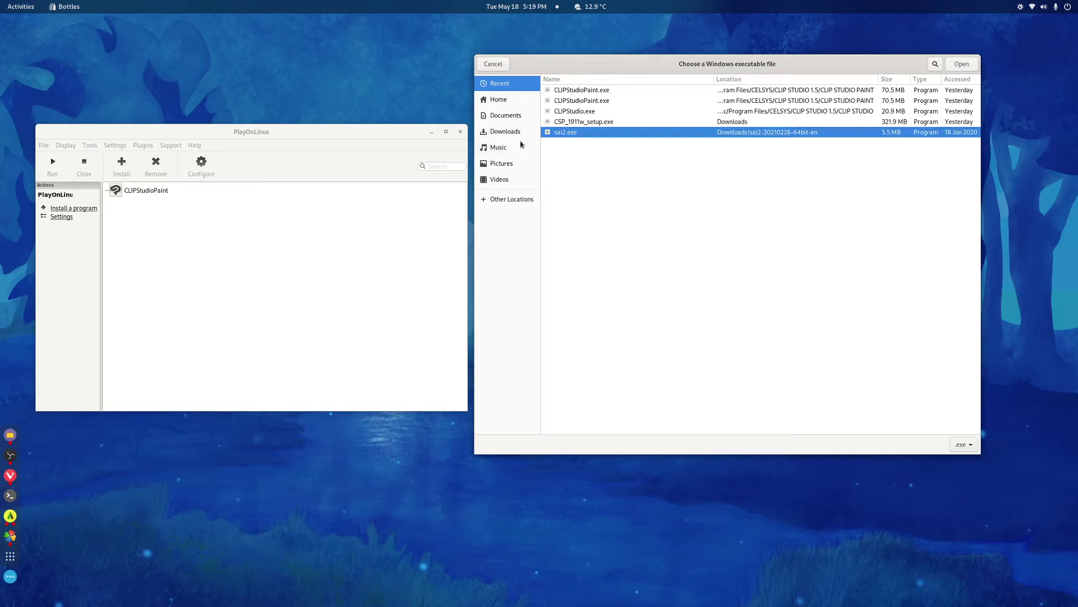
left_click(509, 132)
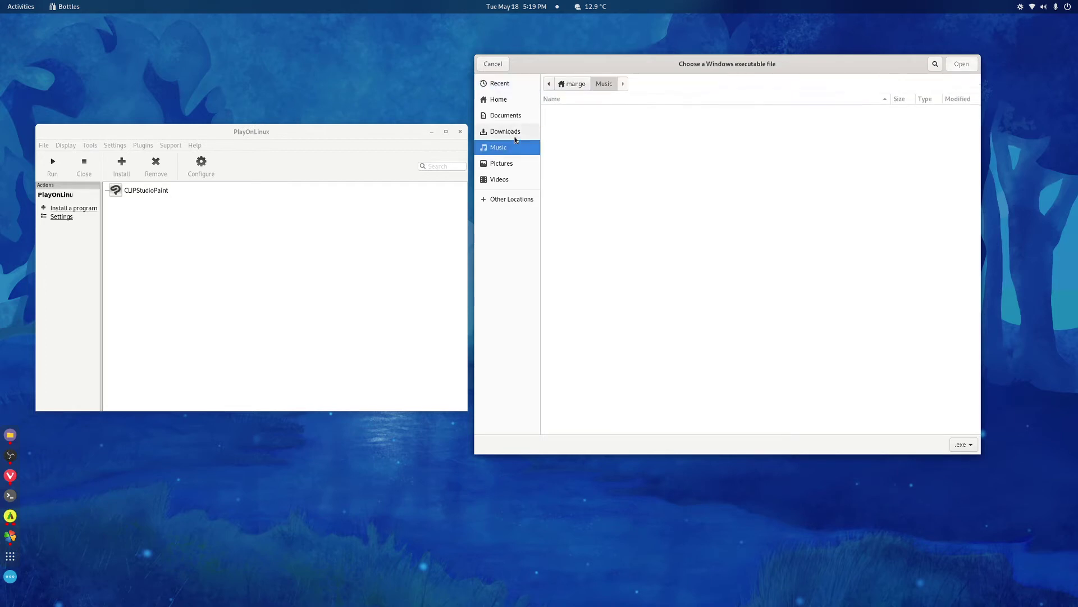
double_click(562, 120)
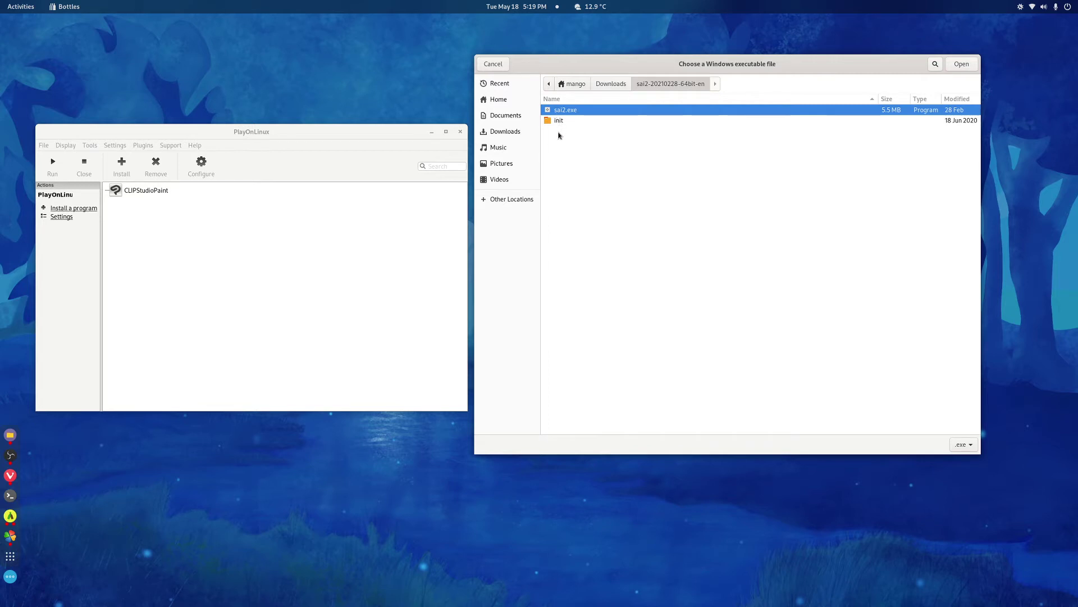
Step: Cancel the executable picker and place the Bottles and PlayOnLinux windows side by side
left_click(485, 65)
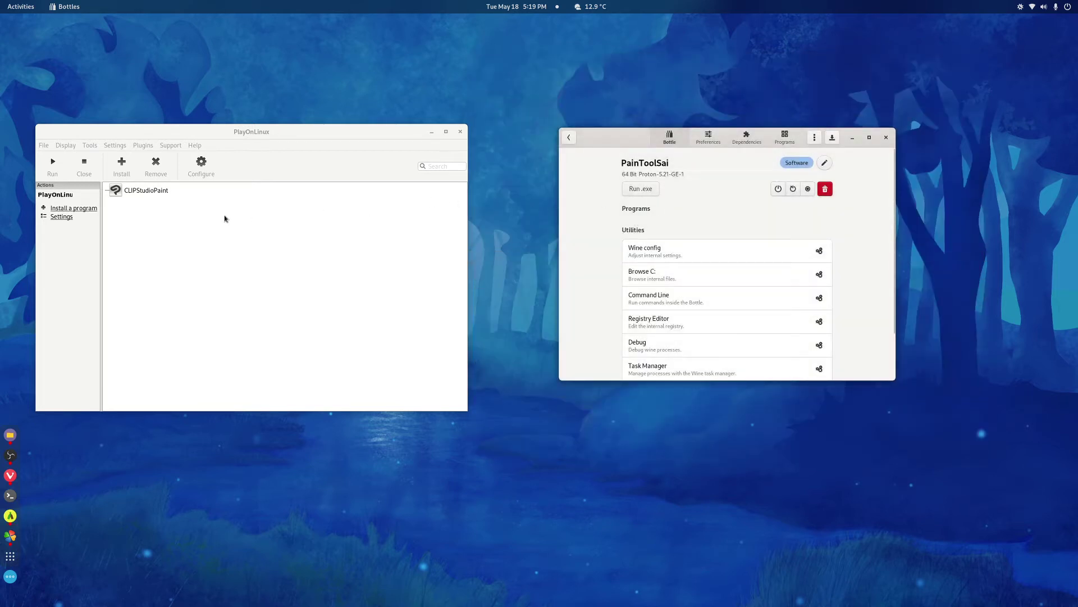
left_click_drag(596, 148, 584, 155)
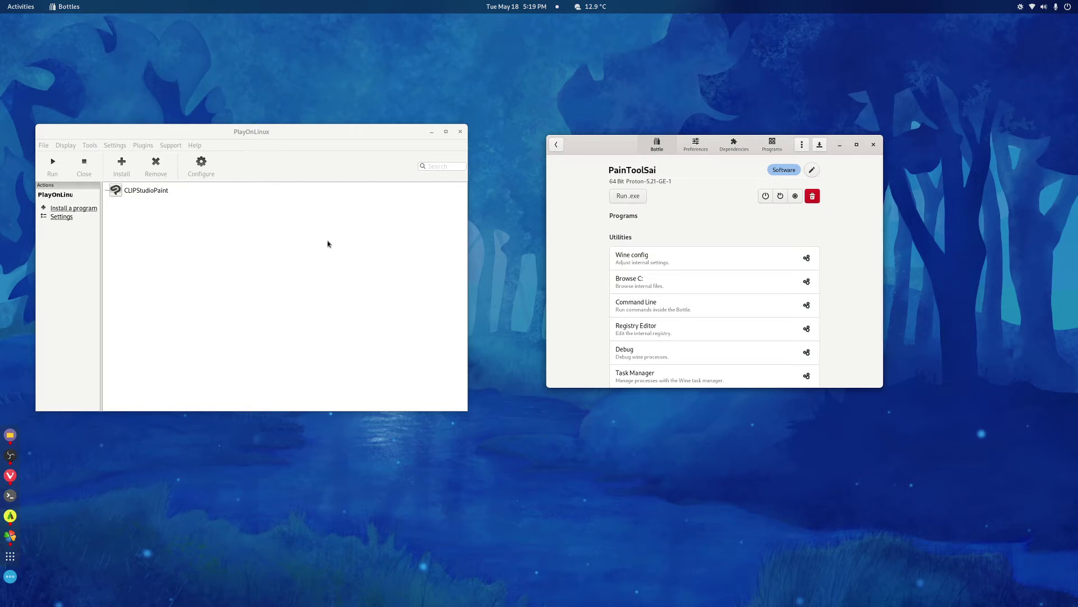
left_click_drag(581, 144, 577, 142)
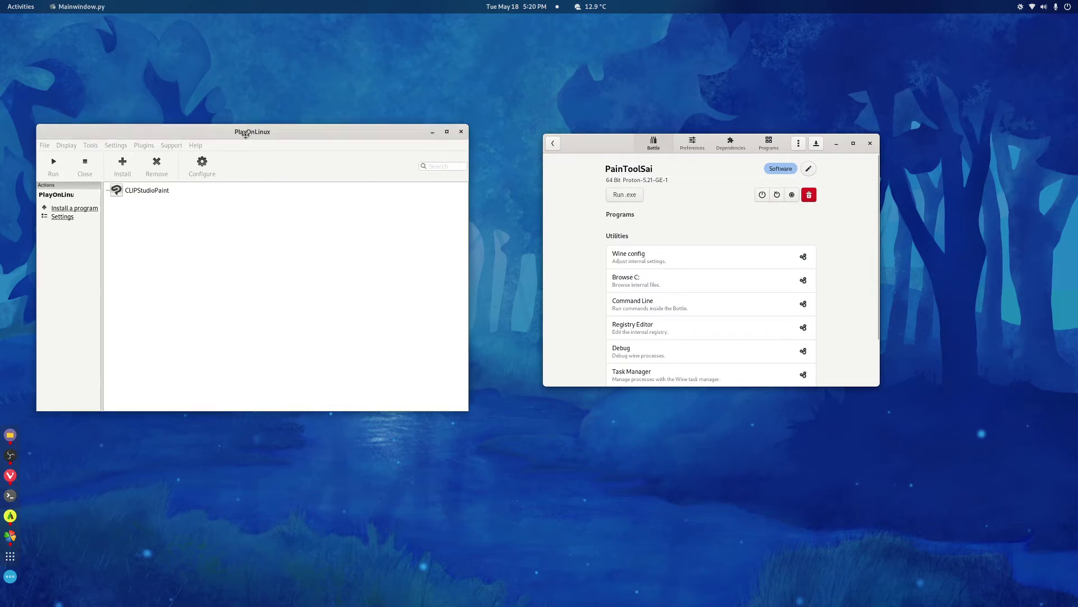
left_click_drag(230, 138, 242, 149)
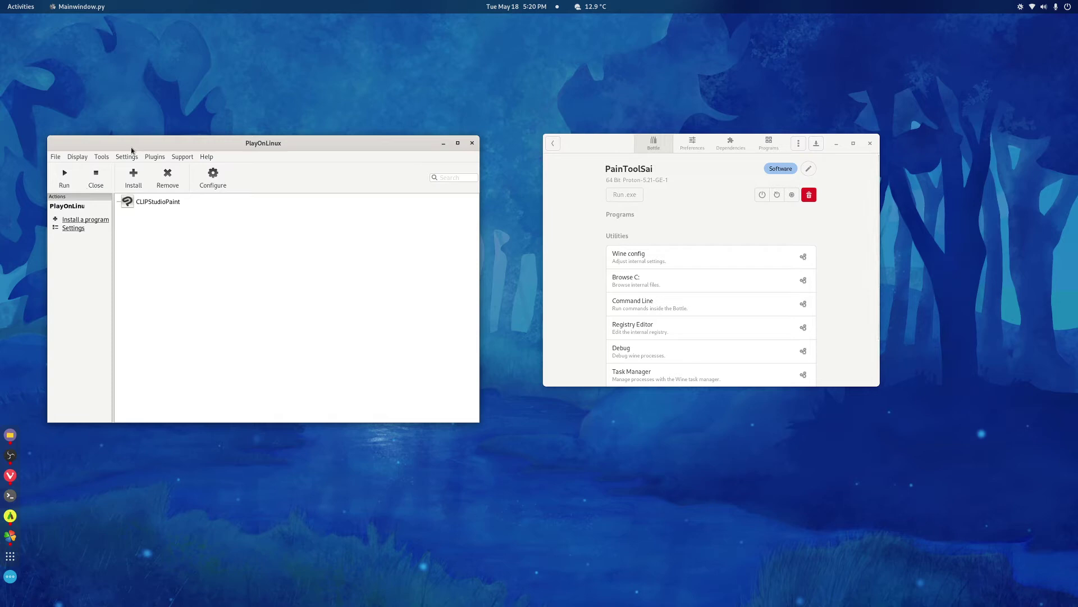
Step: In Tools > Manage Wine versions, confirm 5.9-staging is installed under amd64, then close it
left_click(101, 157)
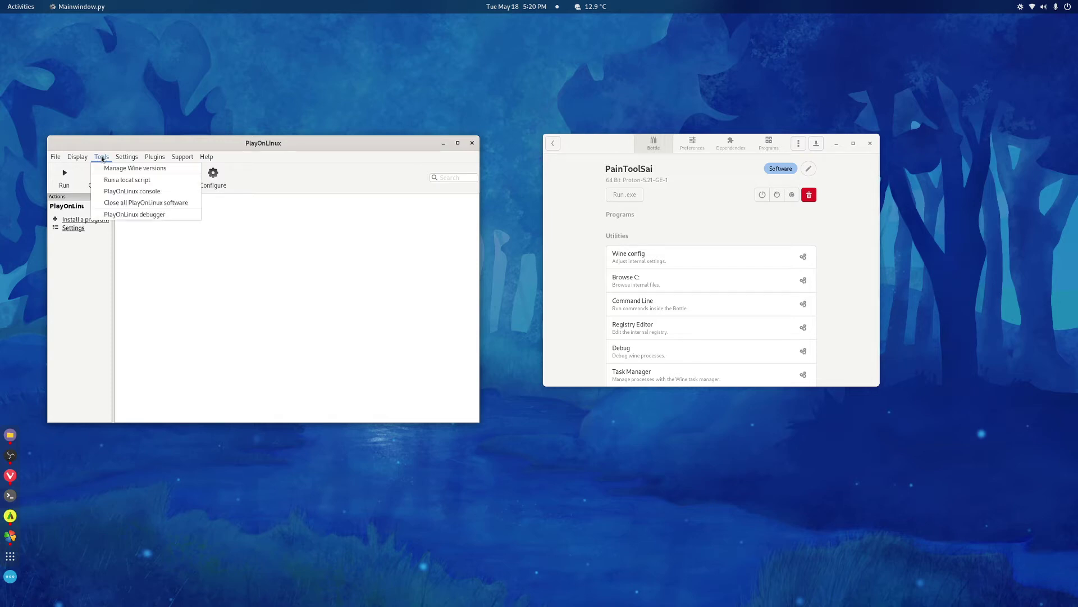
left_click(135, 168)
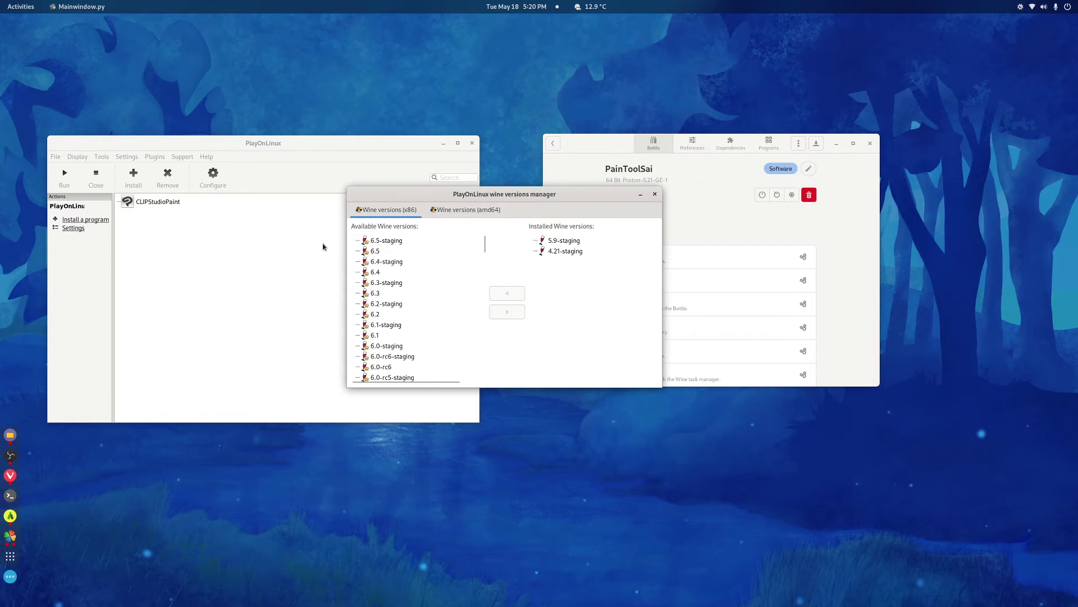
scroll(396, 284, "down", 4)
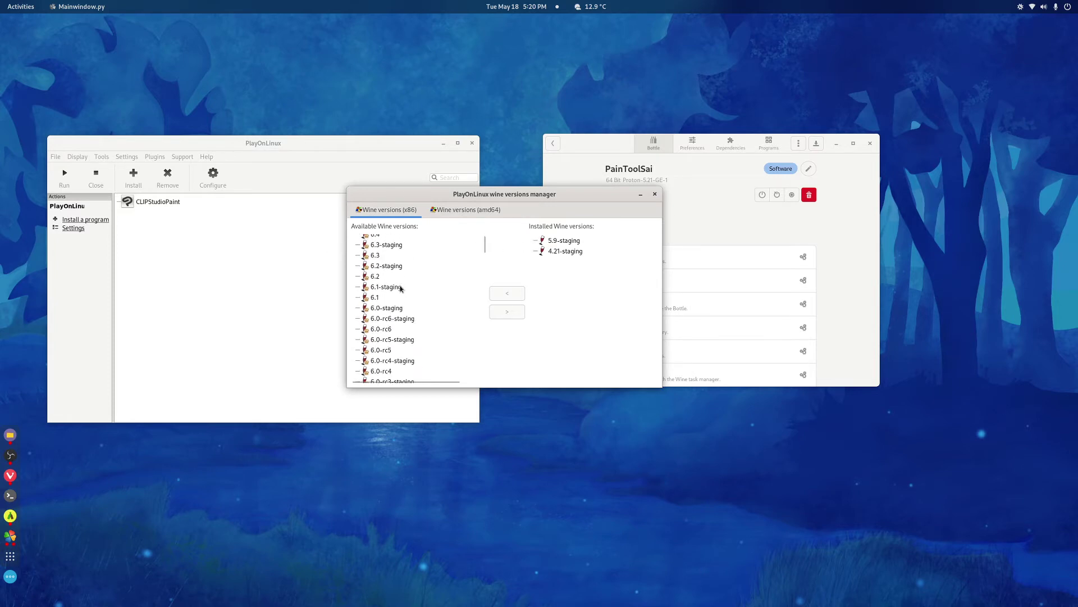
left_click(559, 242)
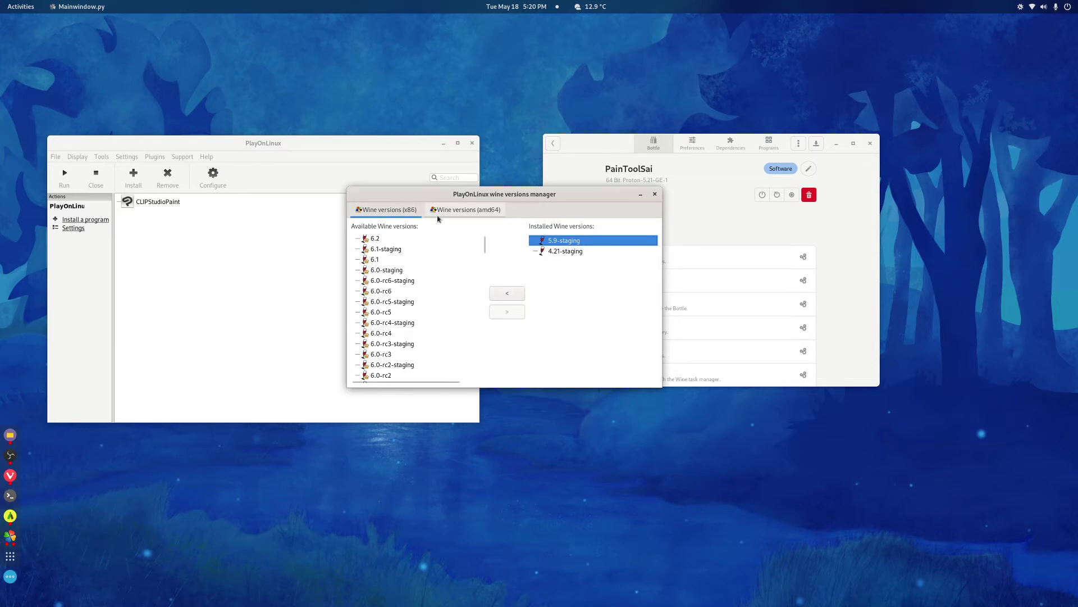
left_click(466, 210)
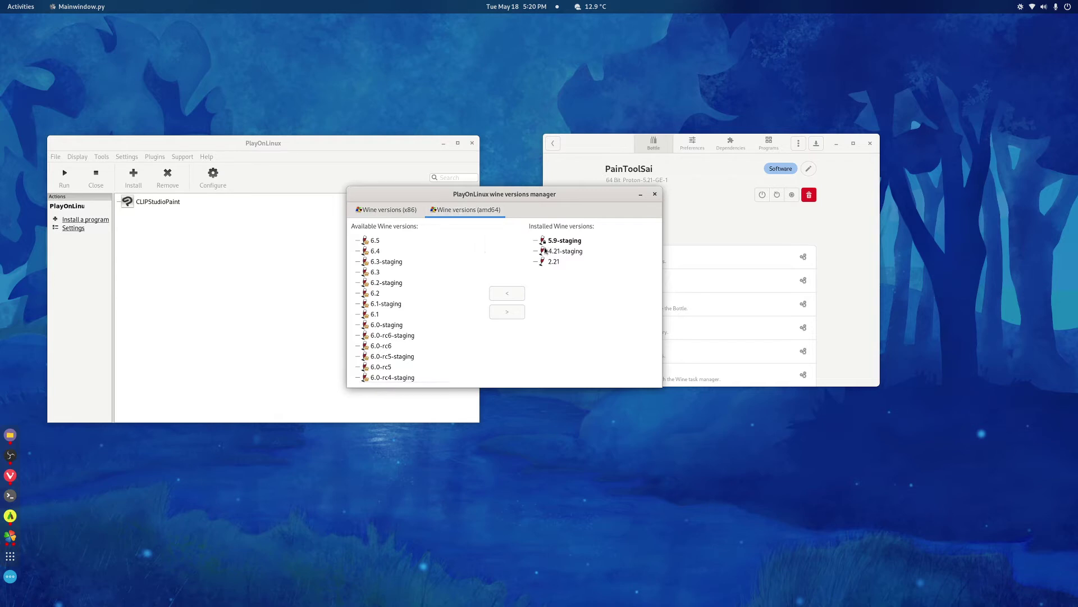
scroll(393, 324, "down", 3)
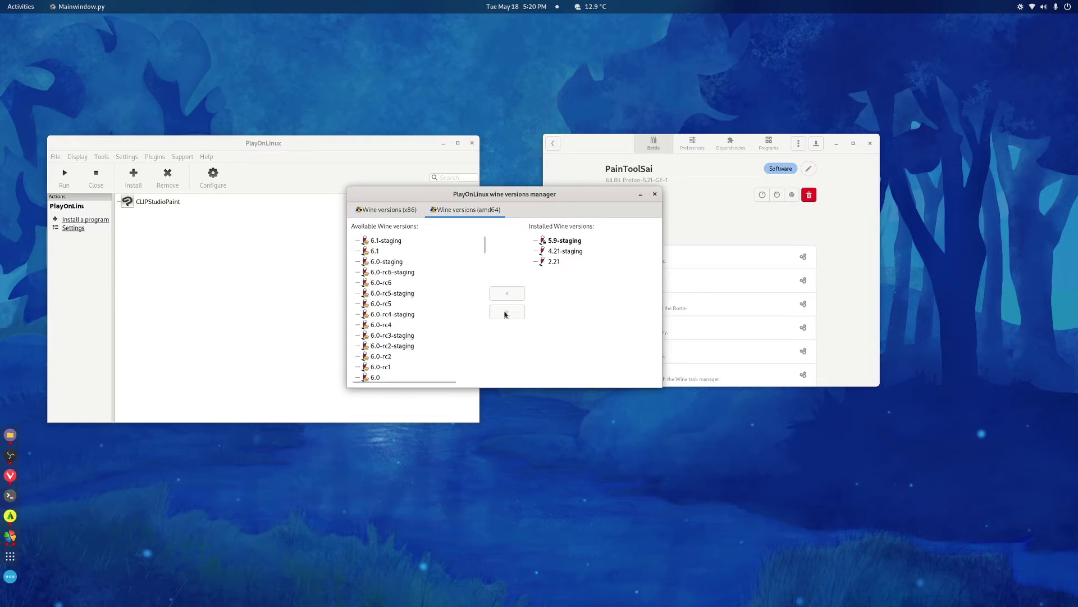
left_click(641, 193)
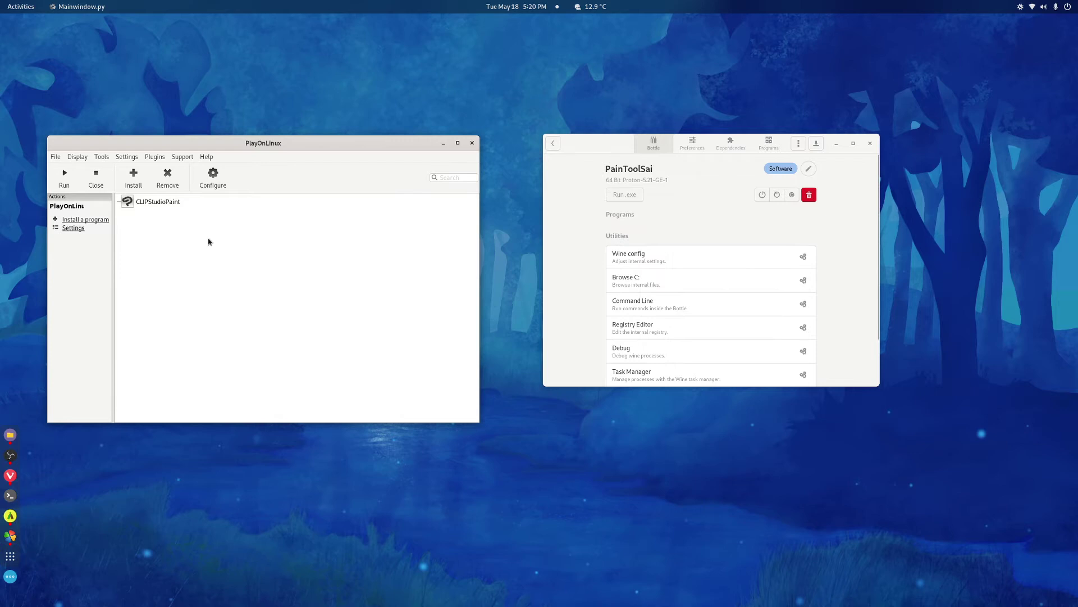
Step: Start 'Install a non-listed program' into a new virtual drive, passing the WineHQ and welcome notices
left_click(78, 220)
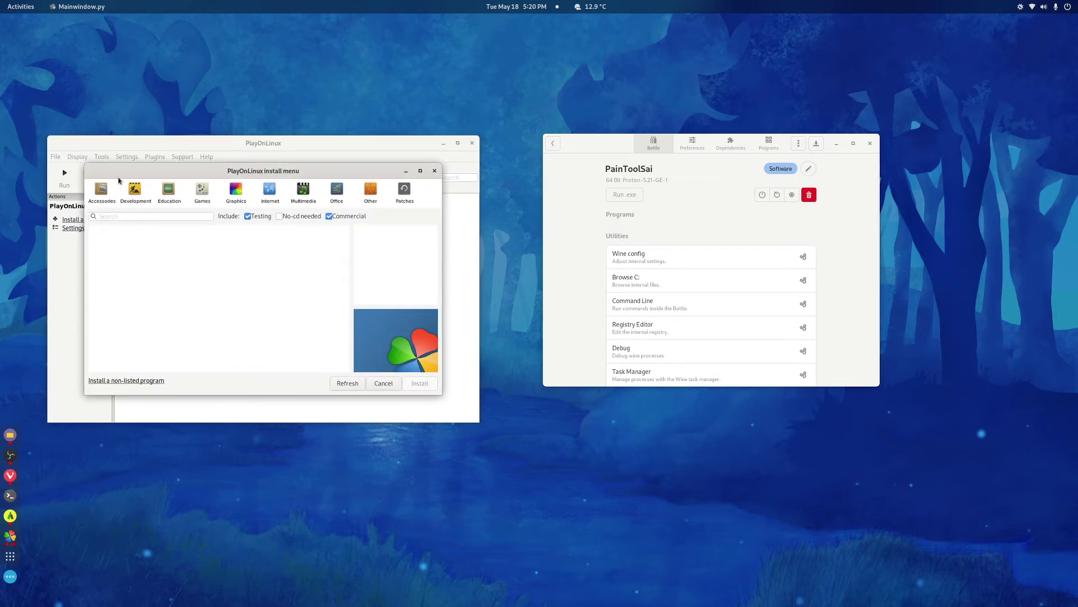
left_click(152, 385)
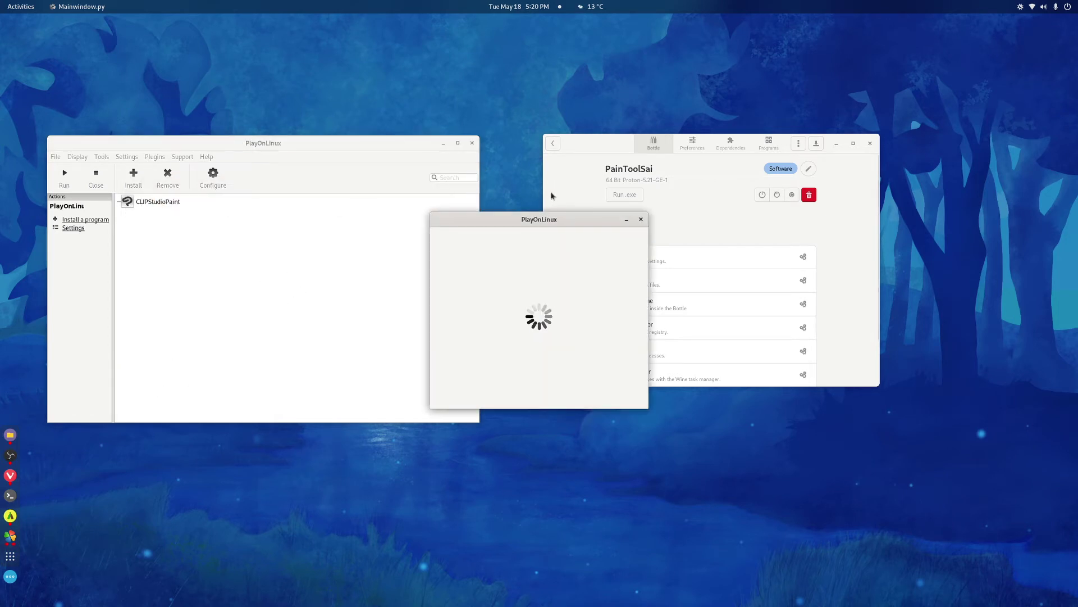
left_click_drag(511, 227, 380, 194)
left_click(453, 366)
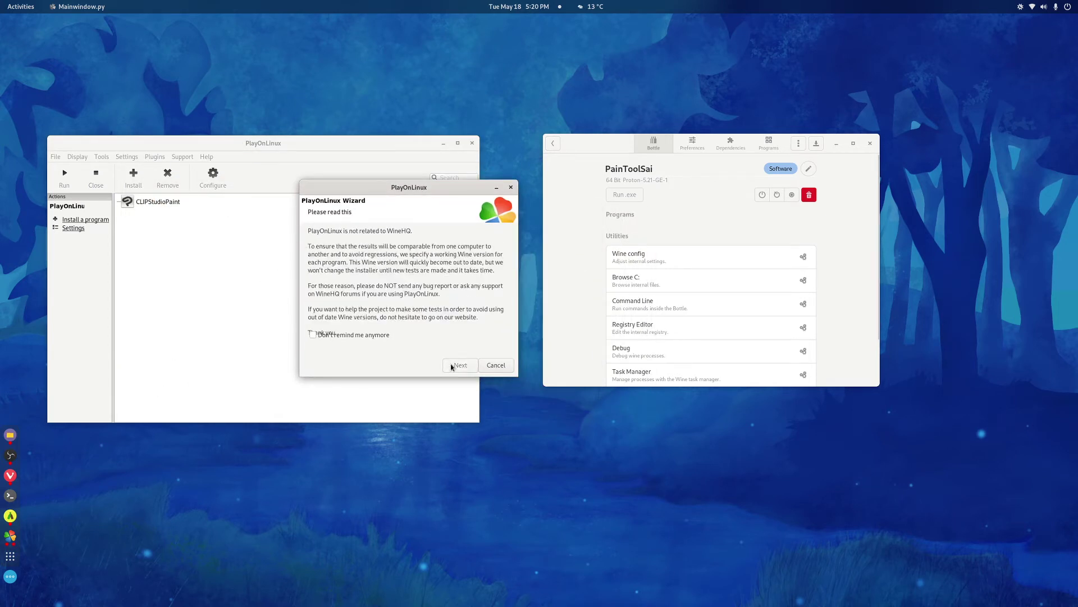
left_click(452, 366)
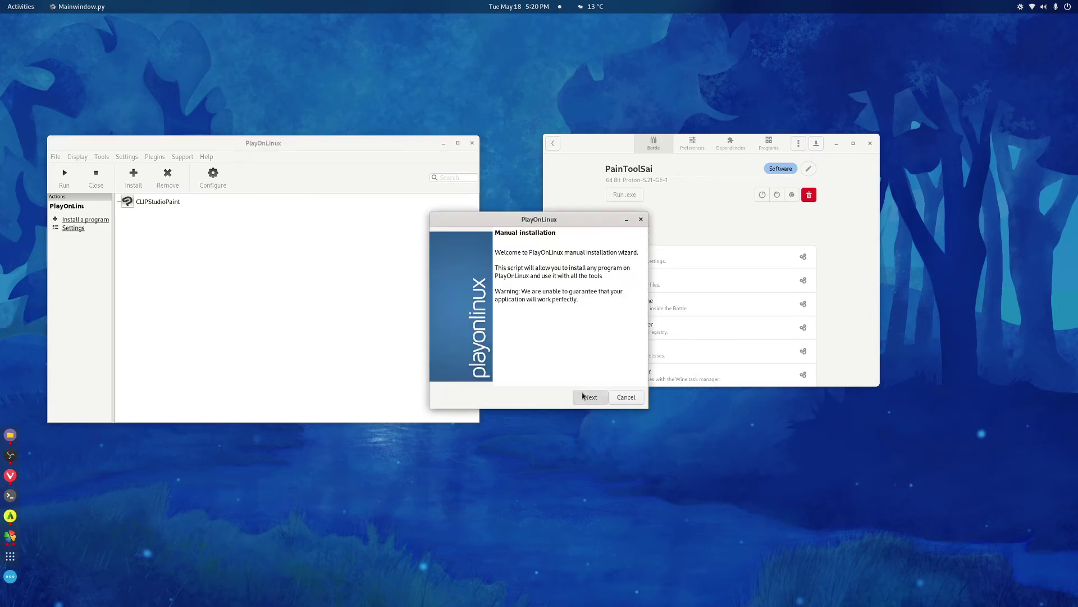
left_click(590, 397)
left_click(587, 396)
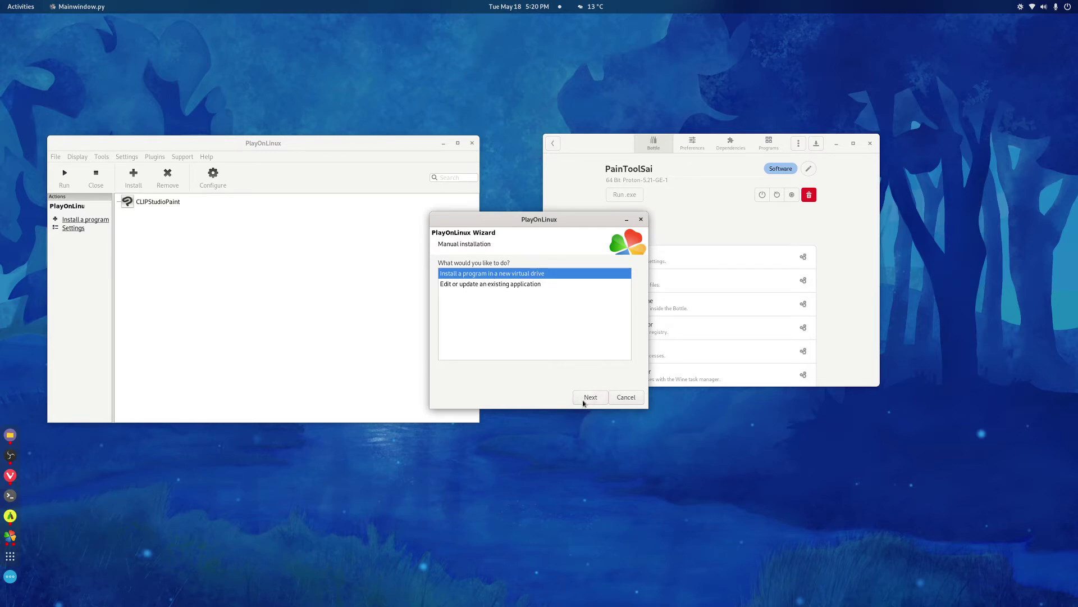
left_click(584, 400)
Step: Name the drive PaintToolSai, using Wine 5.9-staging in a 64-bit installation
left_click(481, 281)
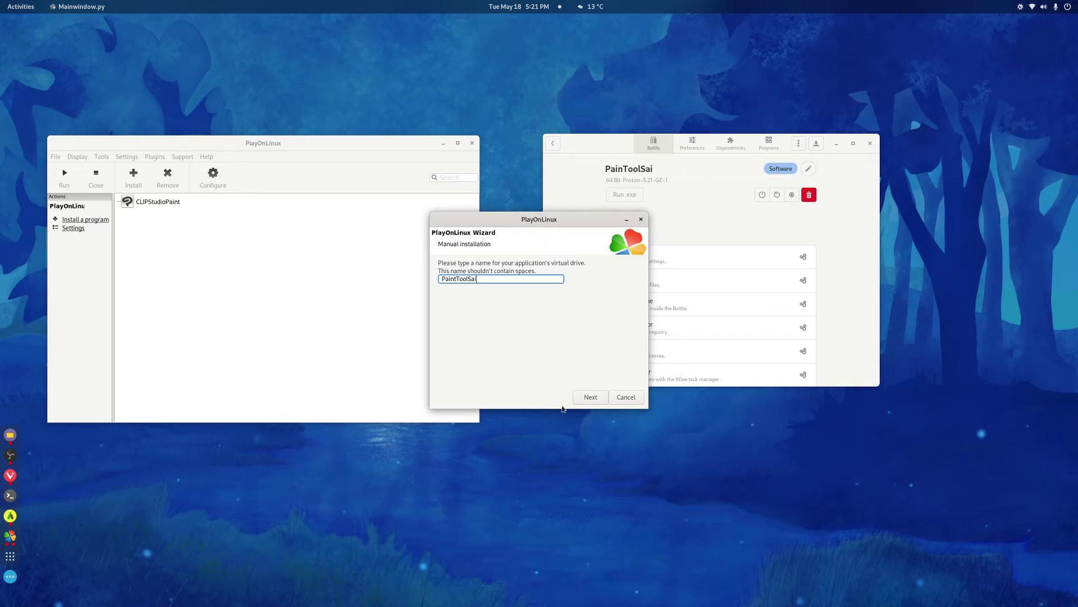
left_click(590, 399)
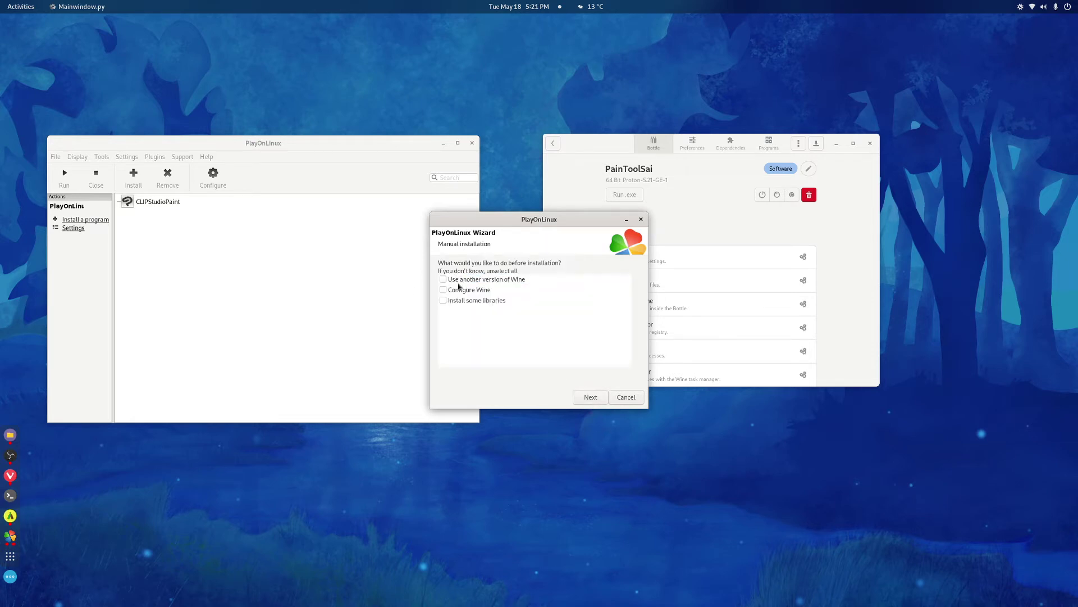
left_click(443, 279)
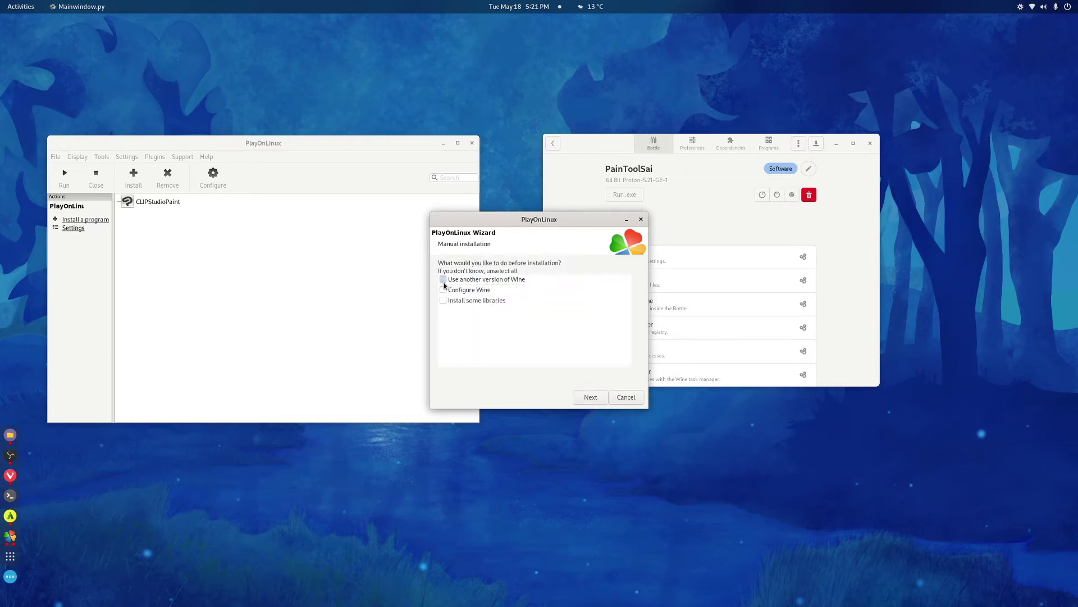
left_click(587, 397)
left_click(488, 295)
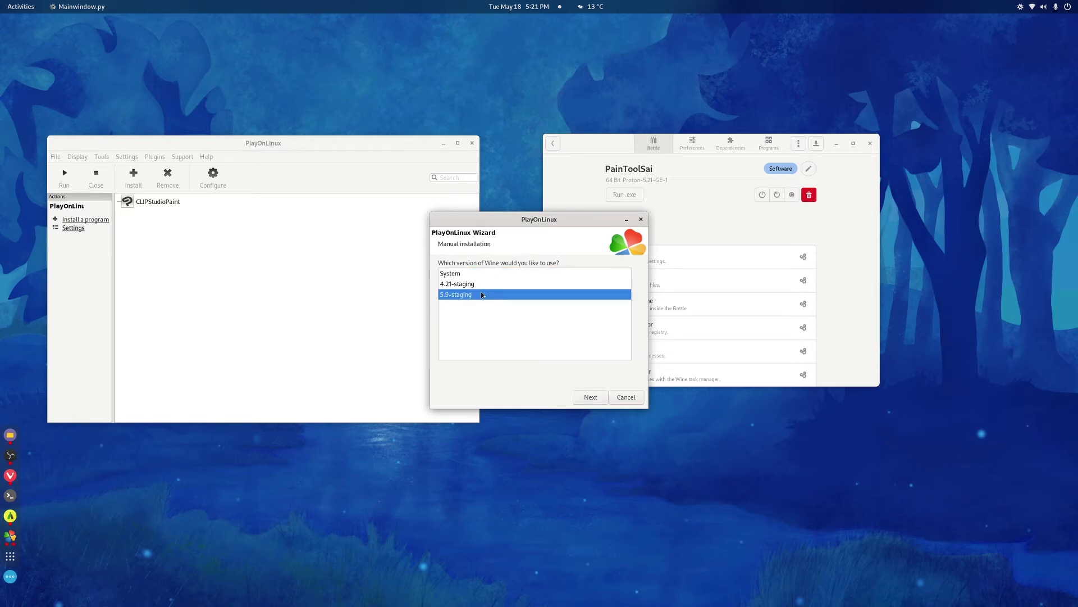
left_click(590, 398)
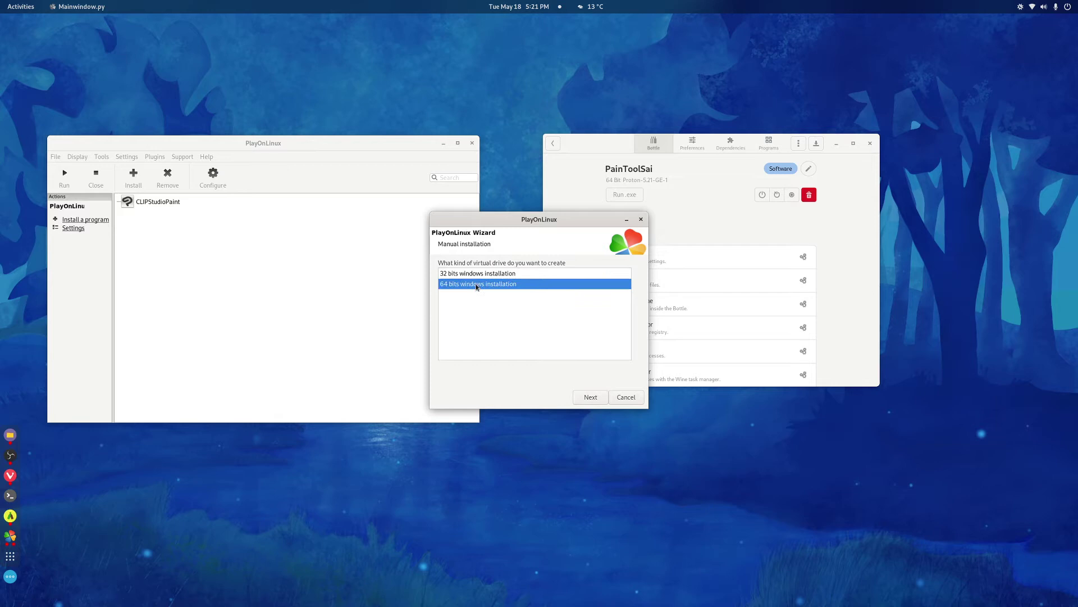
left_click(591, 397)
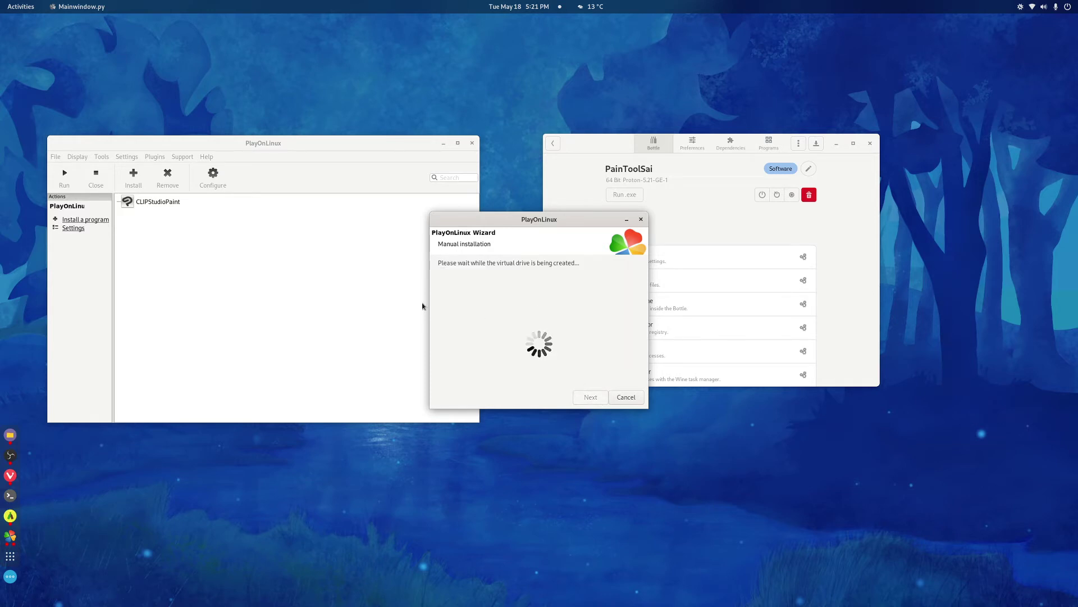
Step: Let the PaintToolSai drive finish creating and accept its Windows 7 Wine configuration
left_click_drag(526, 218, 388, 172)
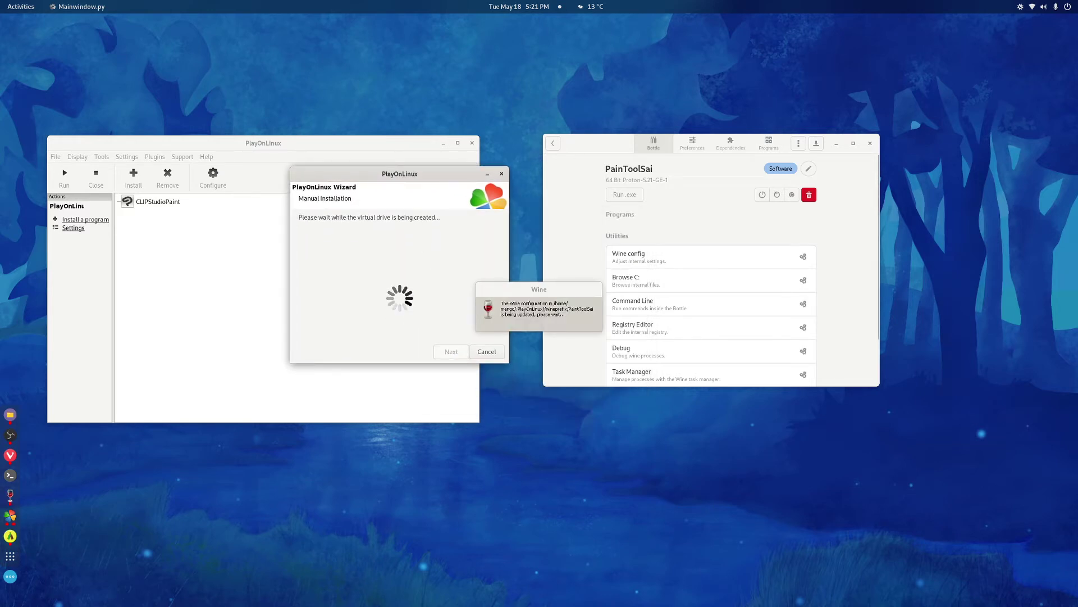
left_click_drag(525, 289, 481, 231)
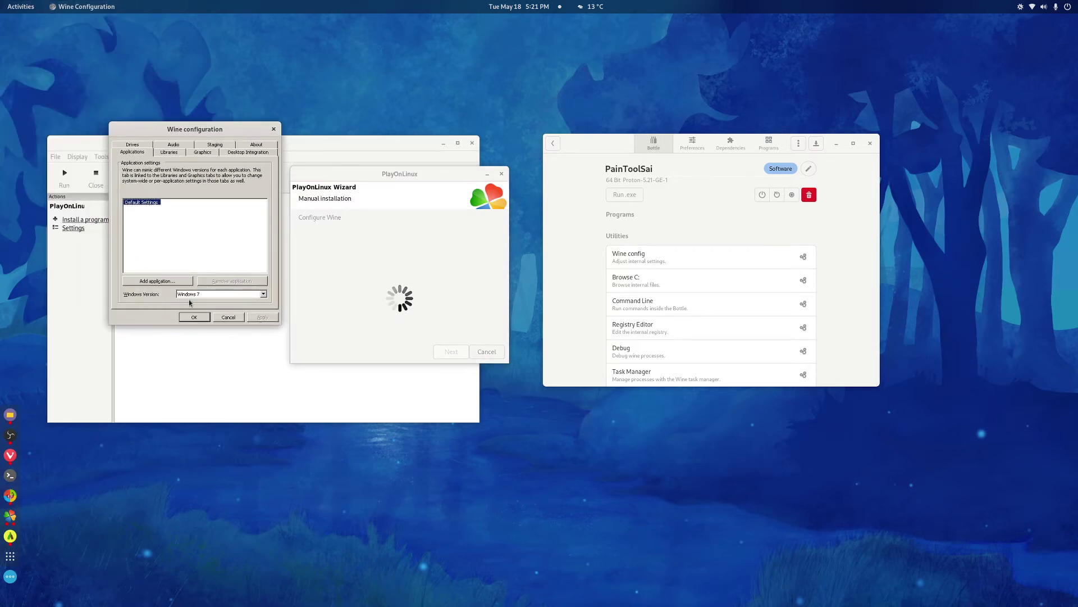
left_click(189, 318)
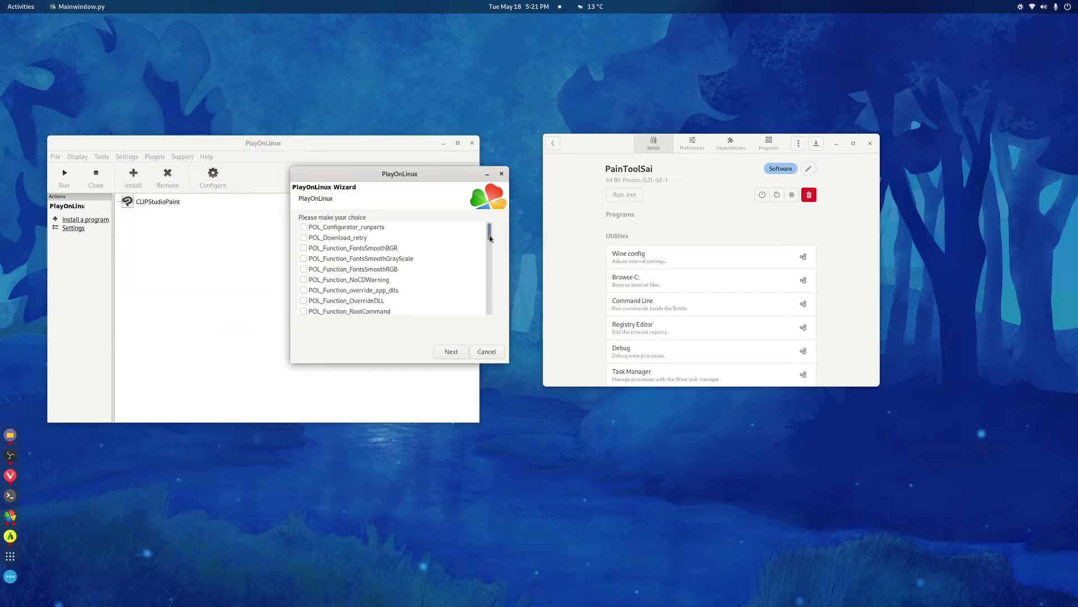
Step: Select POL_Install_DXVK_181 and POL_Install_vcrun2019, then continue past the DXVK warning
left_click_drag(489, 238, 488, 275)
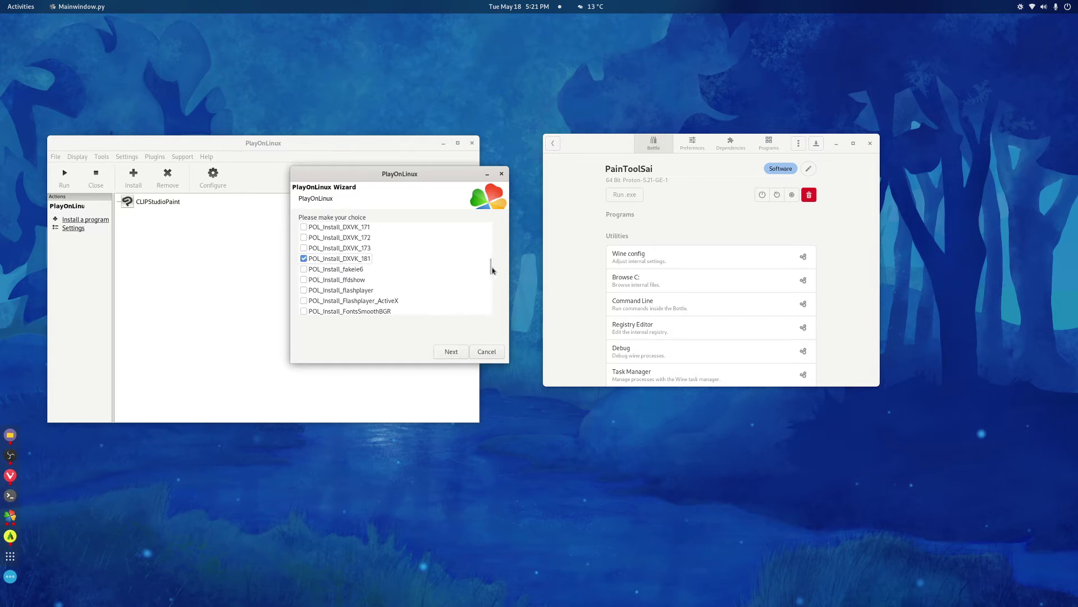
left_click_drag(491, 270, 489, 294)
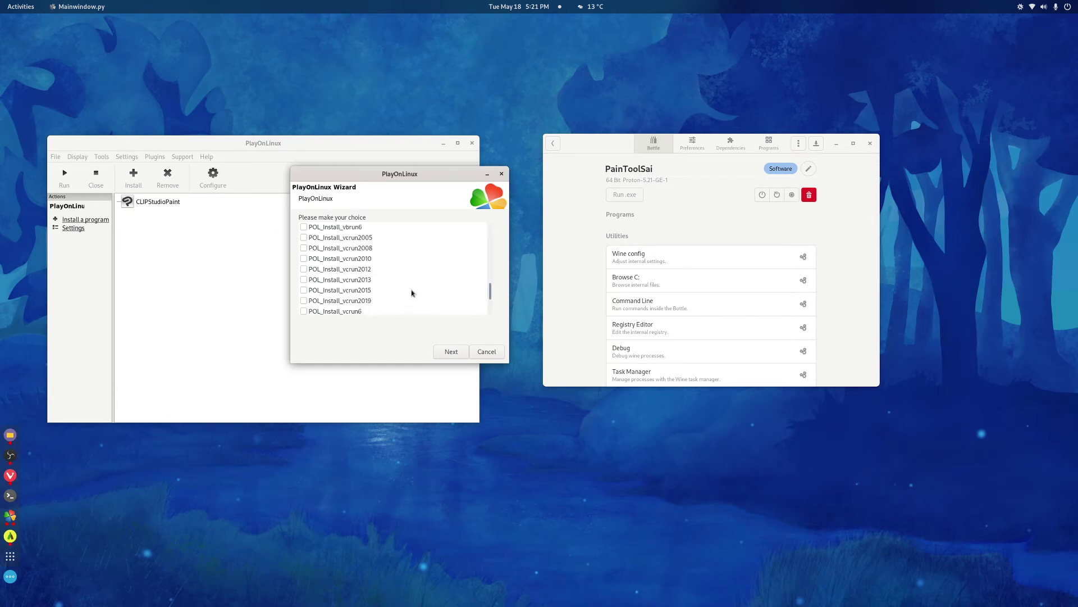
left_click(342, 303)
left_click(447, 355)
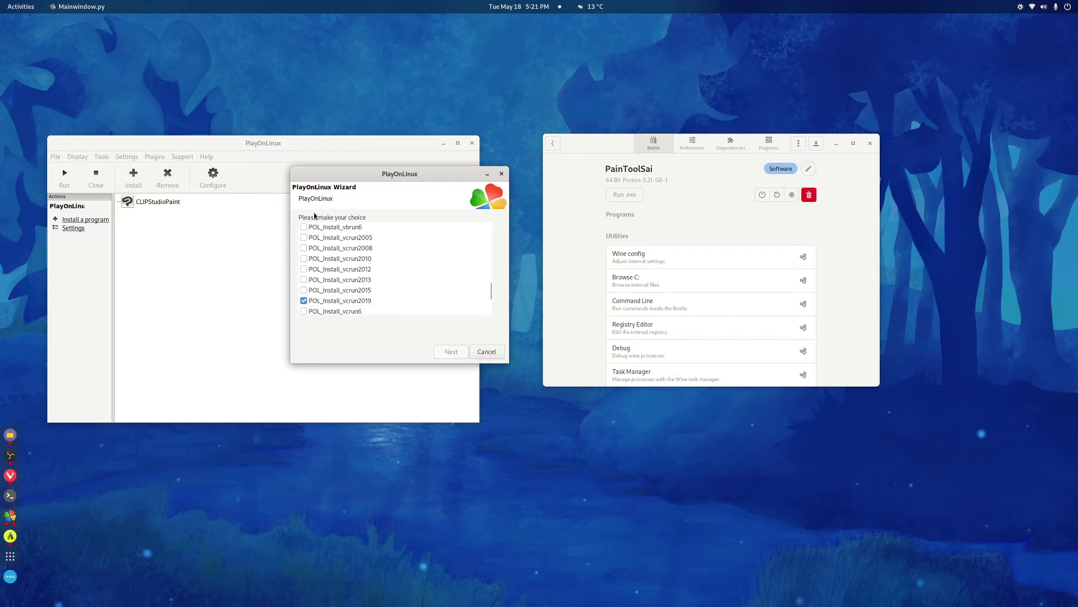
left_click(456, 351)
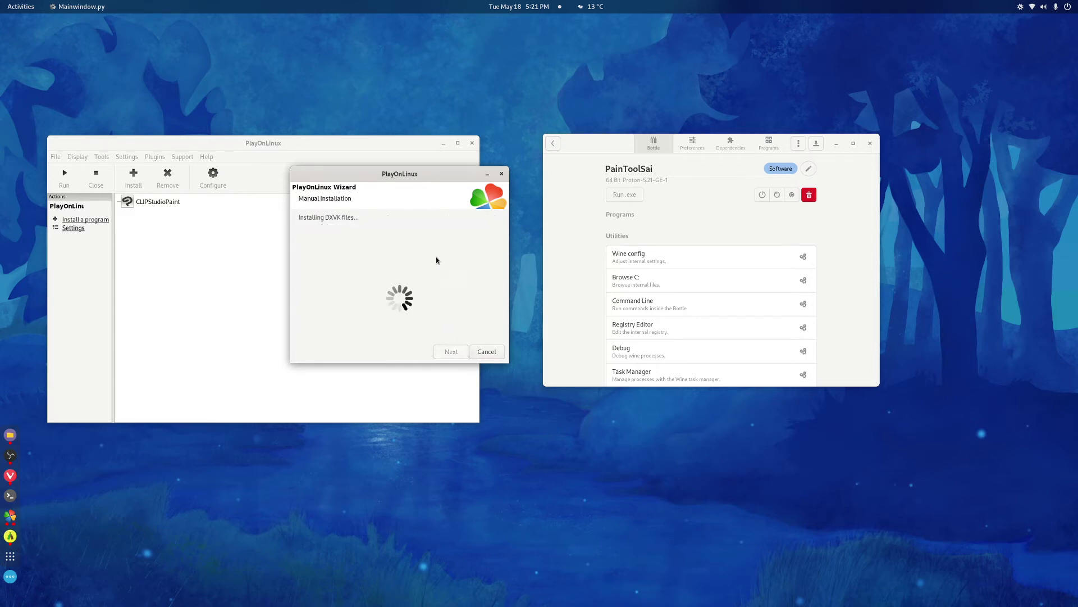
left_click_drag(412, 183, 473, 200)
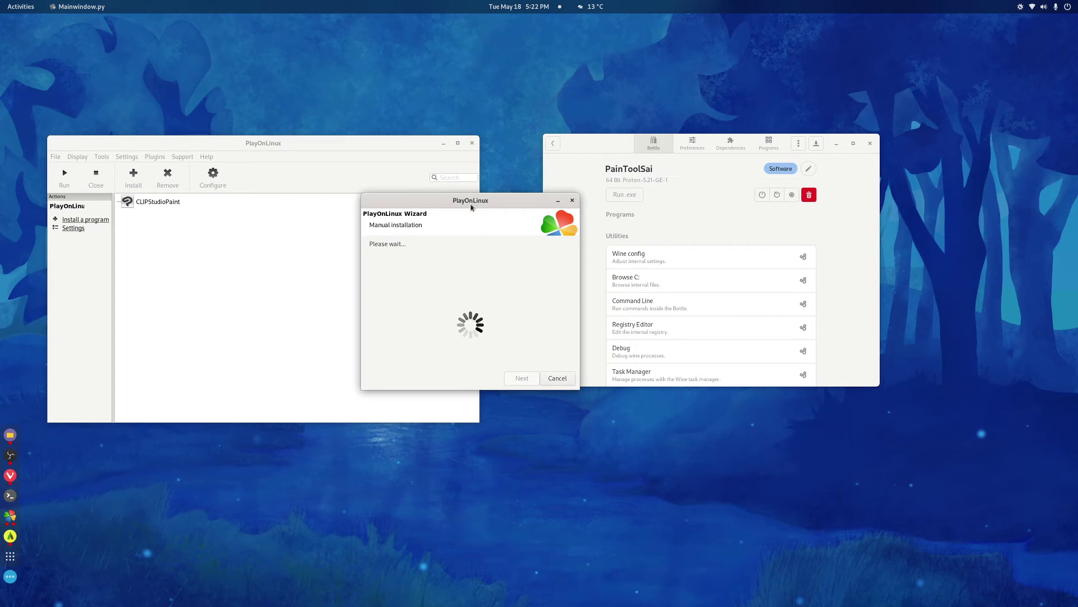
left_click_drag(471, 208, 461, 203)
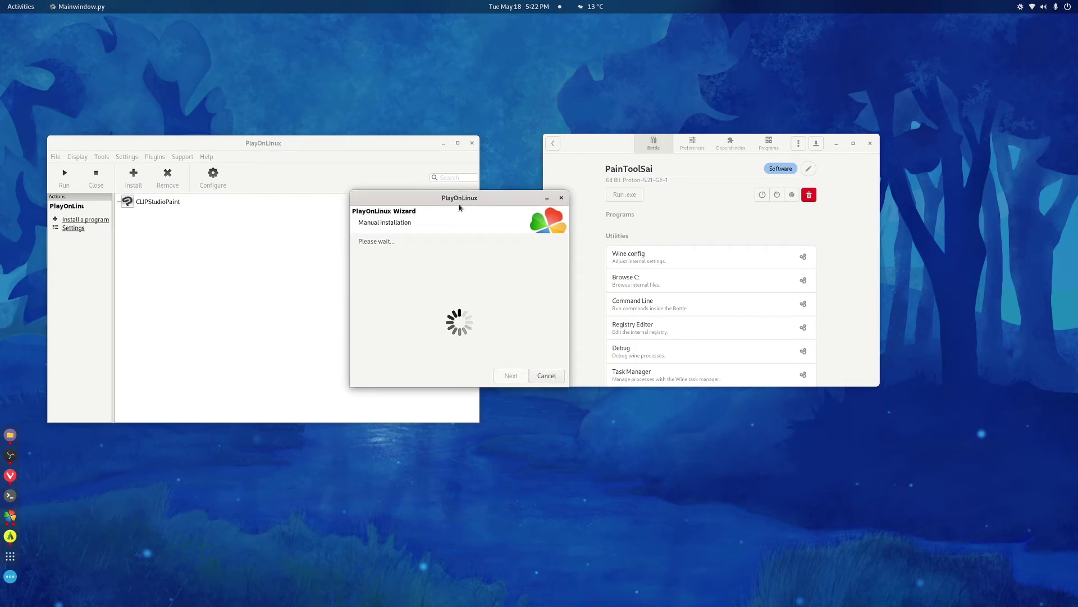
left_click(459, 268)
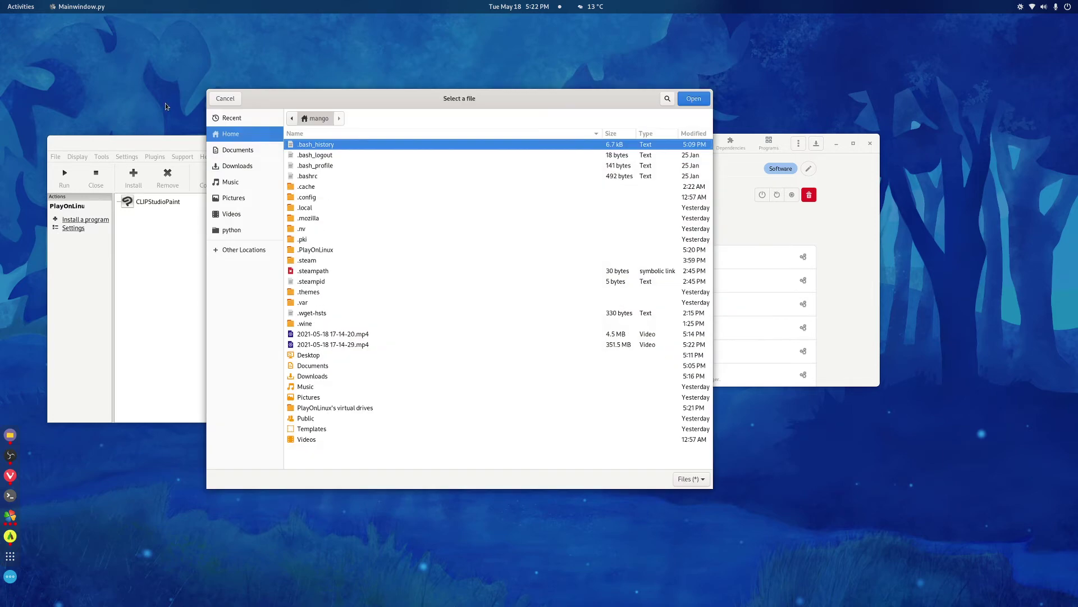
left_click(236, 166)
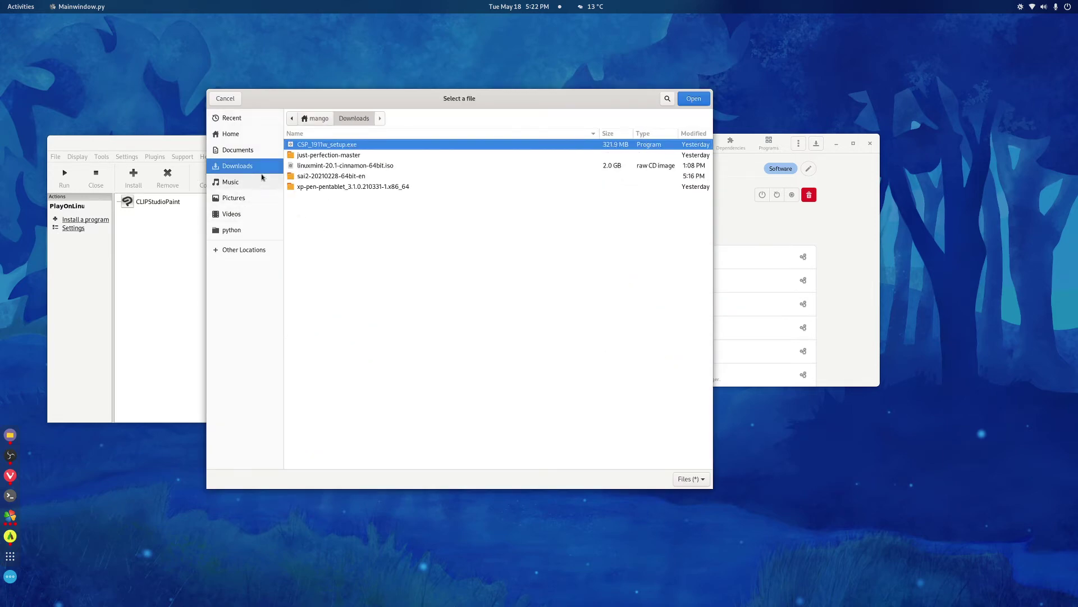
double_click(325, 177)
left_click(319, 167)
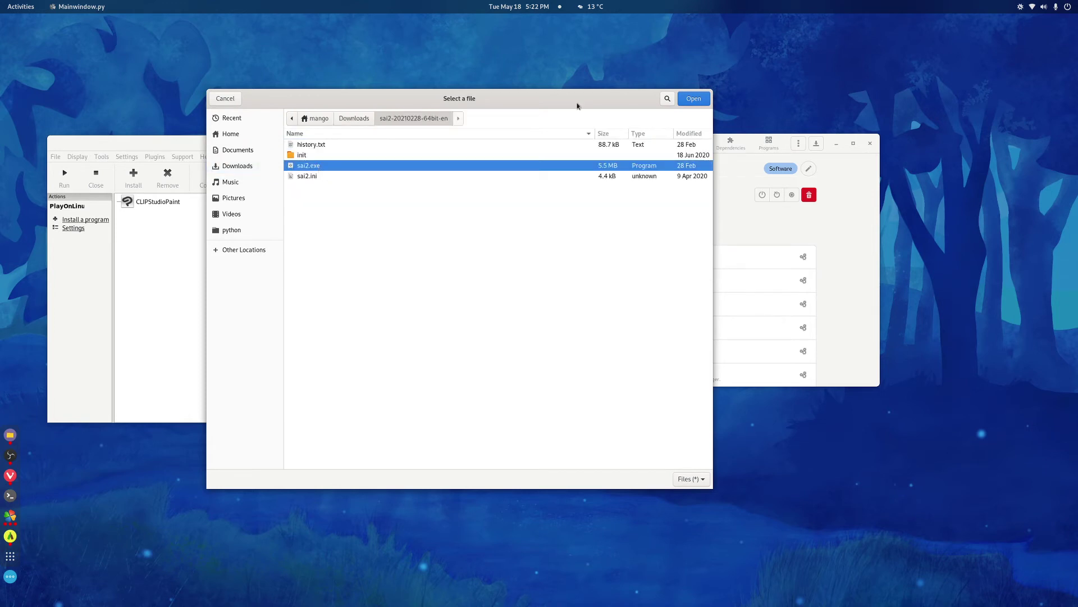
left_click(694, 98)
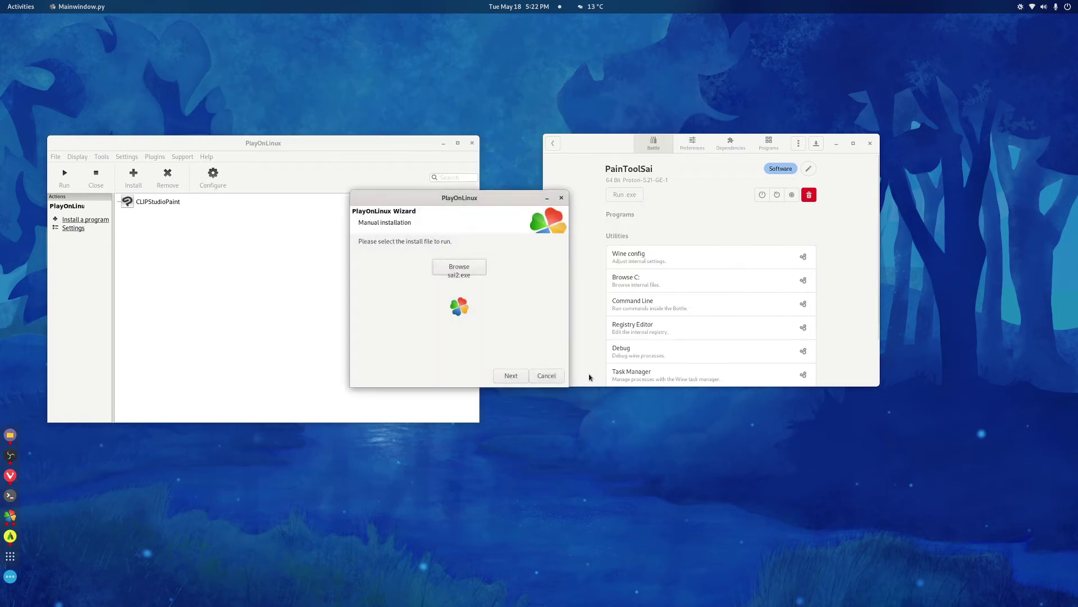
left_click(511, 375)
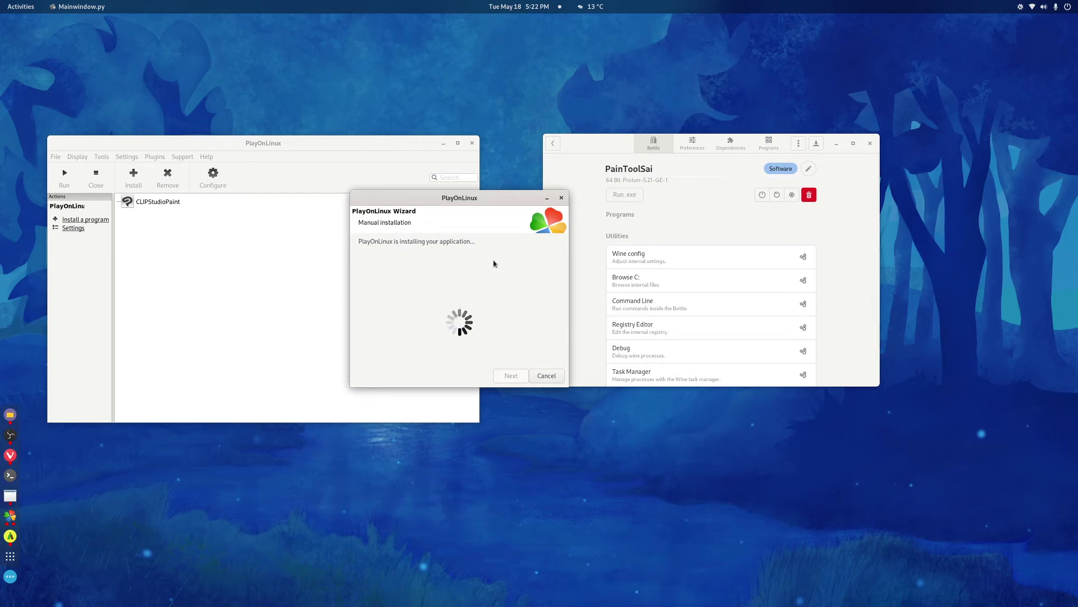
left_click(532, 323)
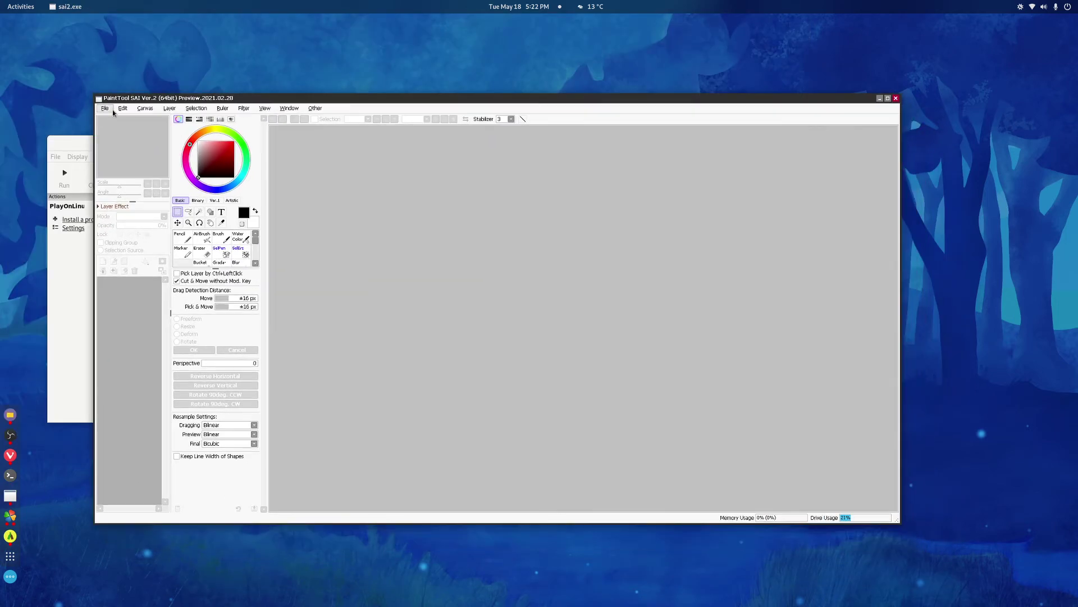
Step: Create a new 2000 × 2000 canvas
left_click(113, 110)
left_click(109, 118)
type("1")
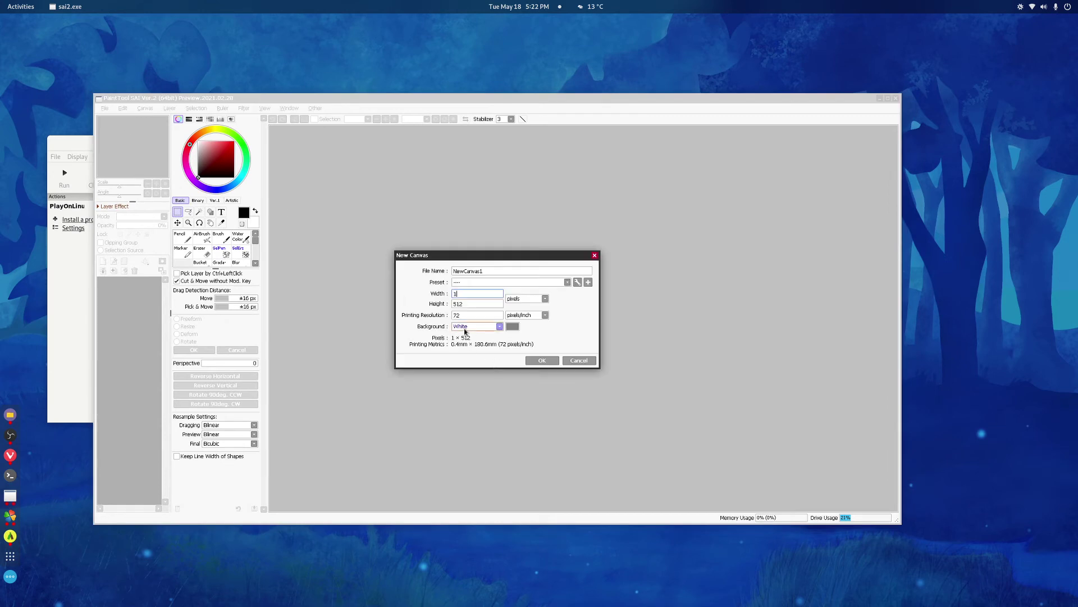
key("BackSpace")
key("BackSpace")
type("2000")
left_click(465, 303)
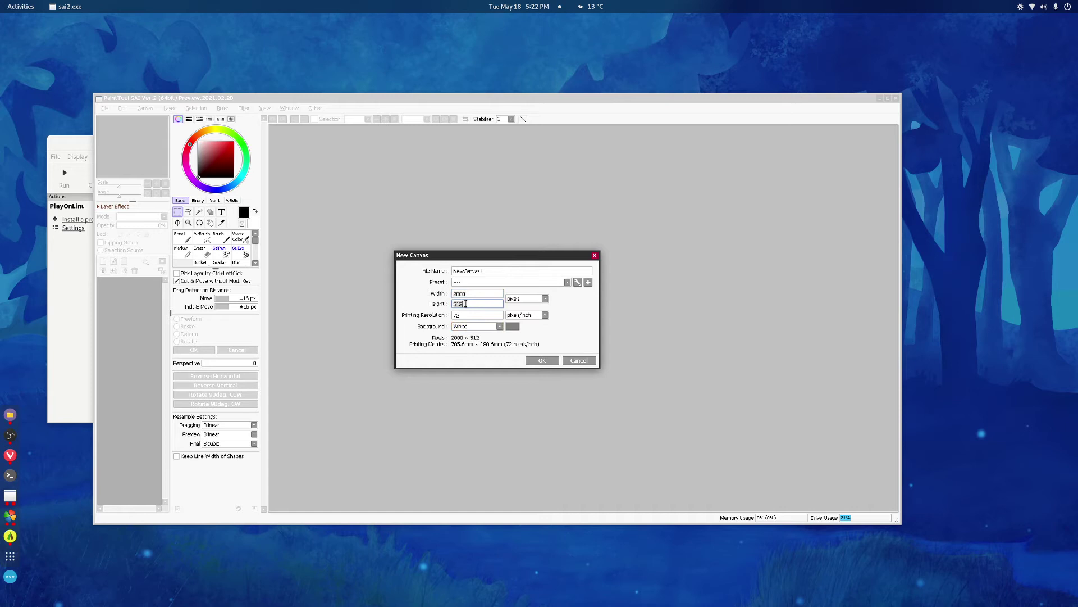
type("2000")
left_click(535, 360)
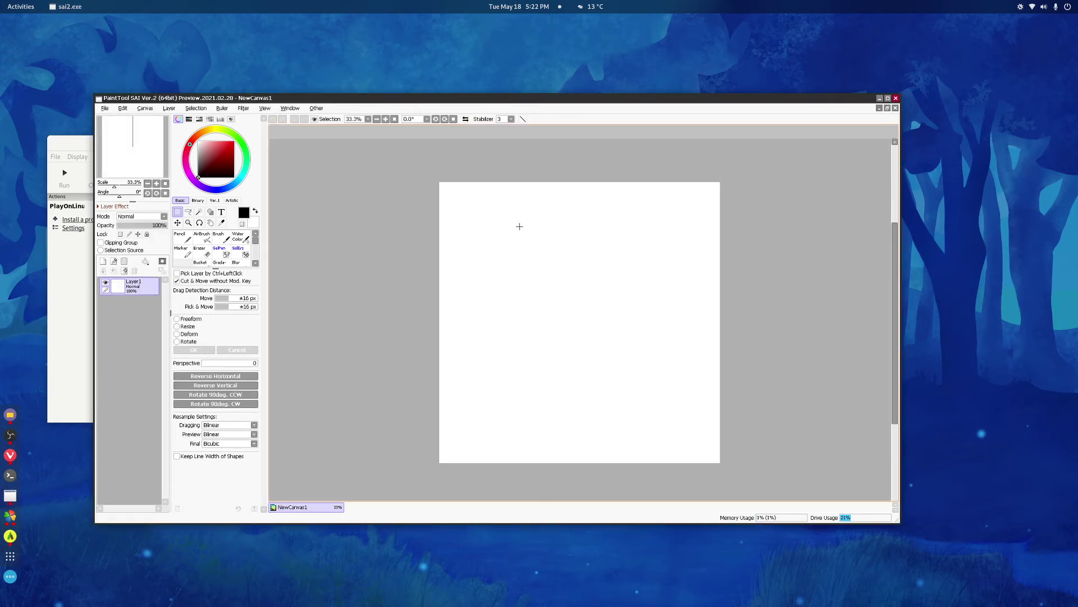
Step: Draw a thin test stroke across the canvas with the Pencil tool
left_click(181, 238)
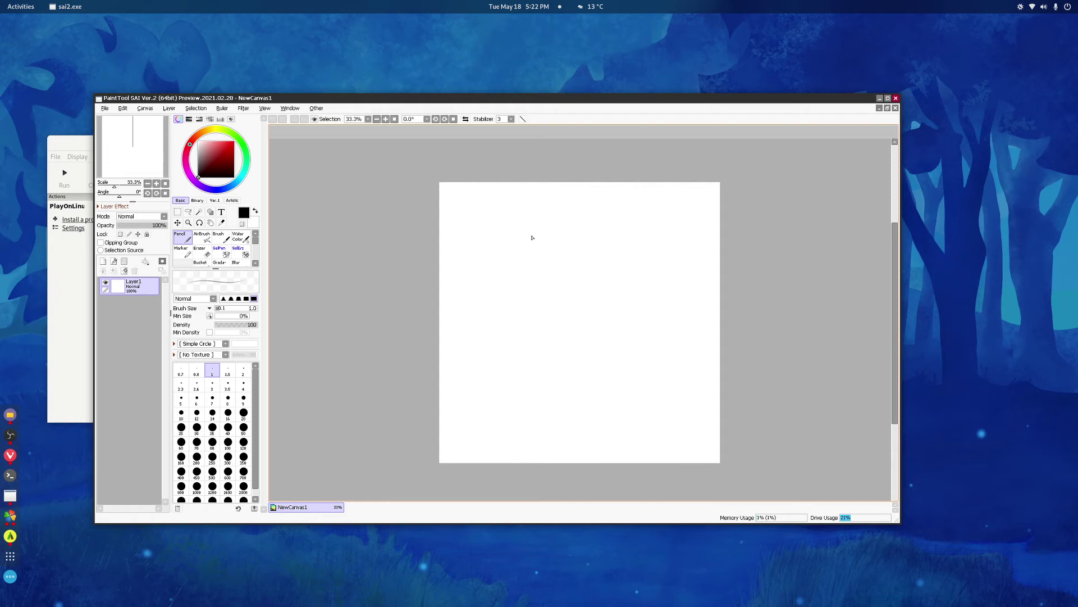
left_click_drag(486, 255, 582, 244)
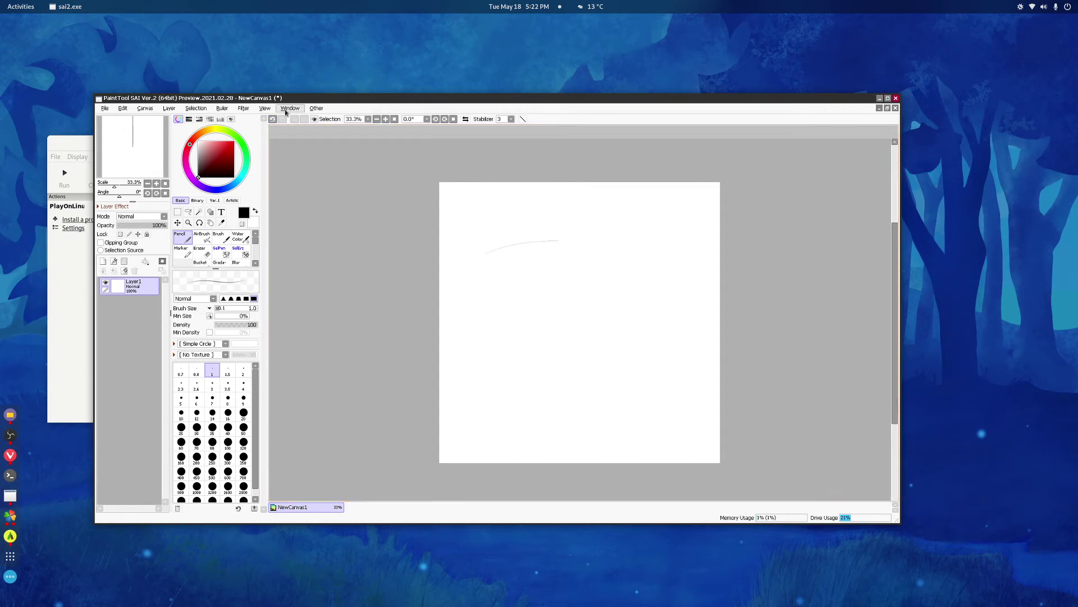
left_click(315, 108)
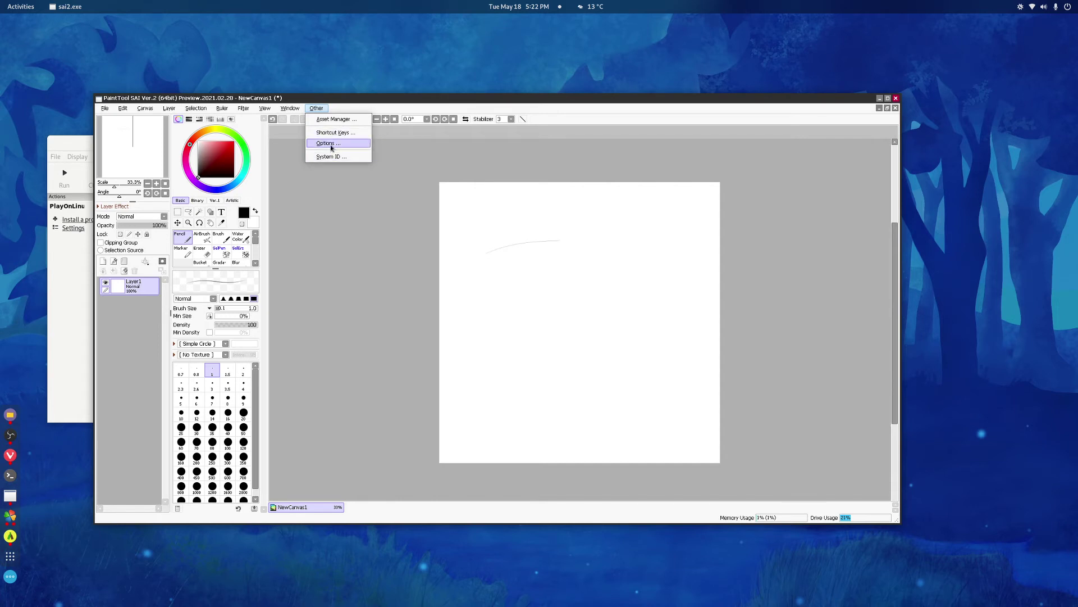
Step: In Options > History and Recovery, uncheck 'To suppress memory usage...' and apply
left_click(337, 143)
left_click(357, 211)
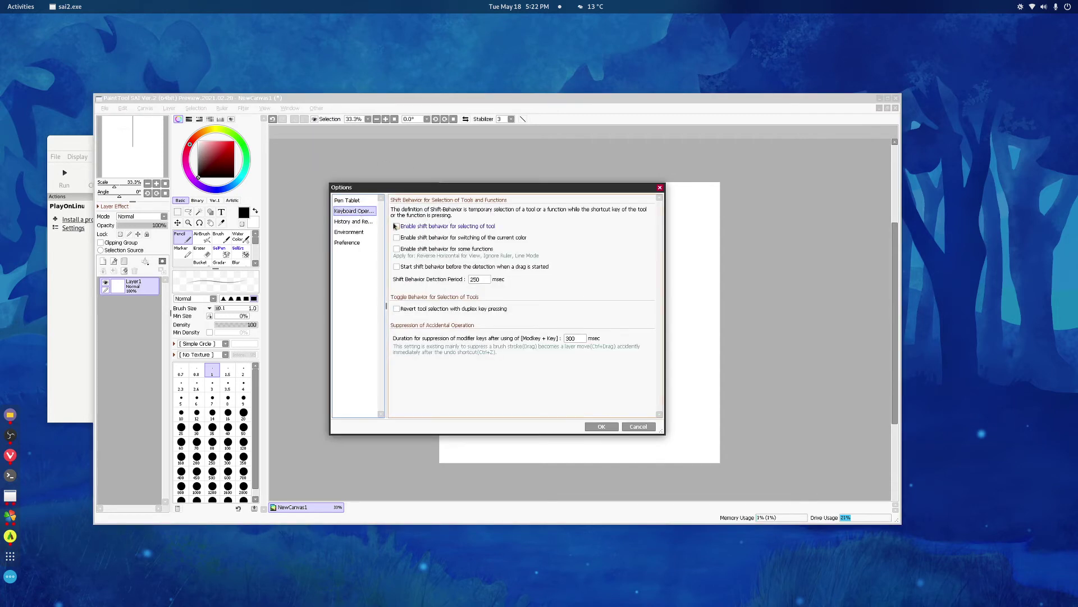
left_click(357, 223)
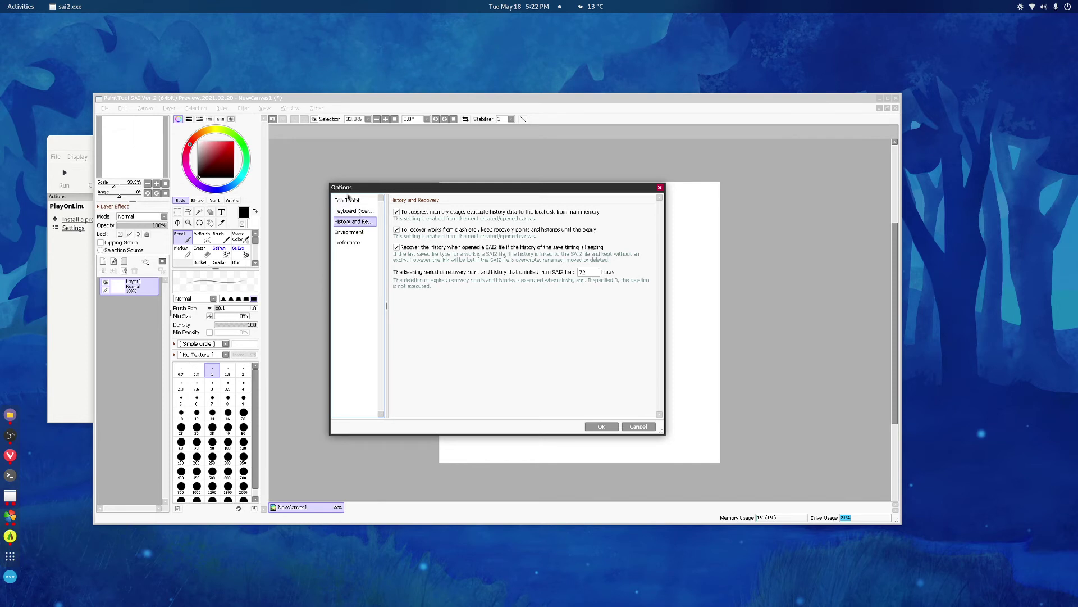
left_click(397, 212)
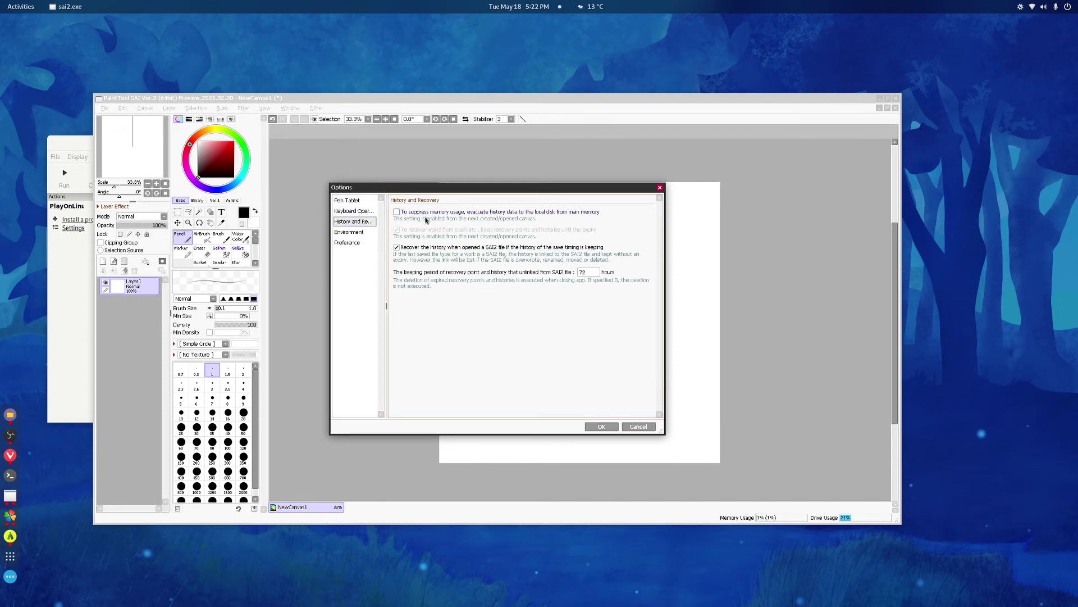
left_click(600, 427)
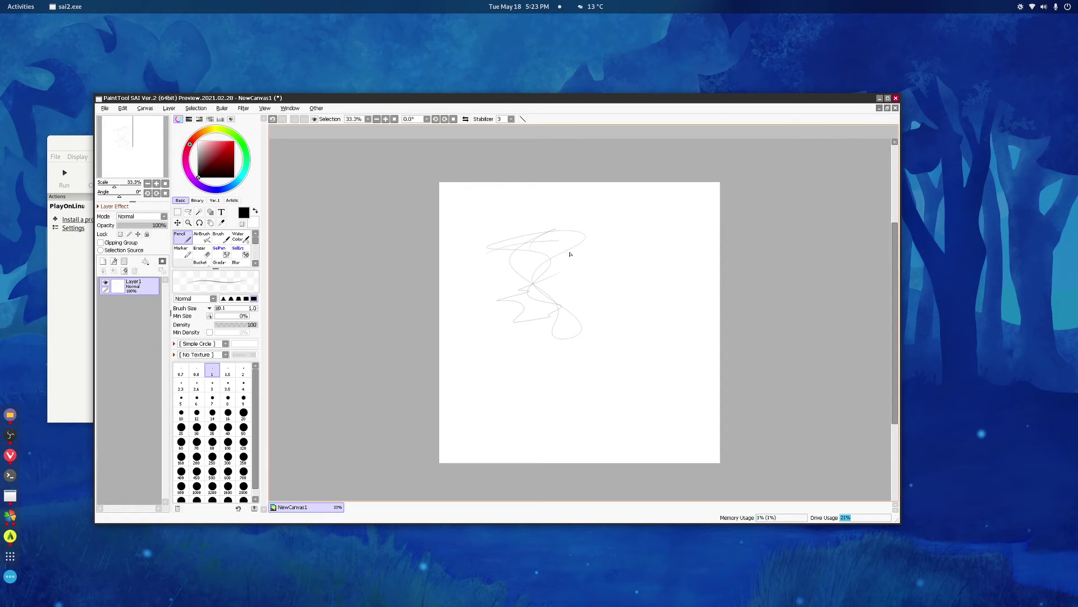
Step: Recheck the History and Recovery options and close them unchanged
left_click(317, 107)
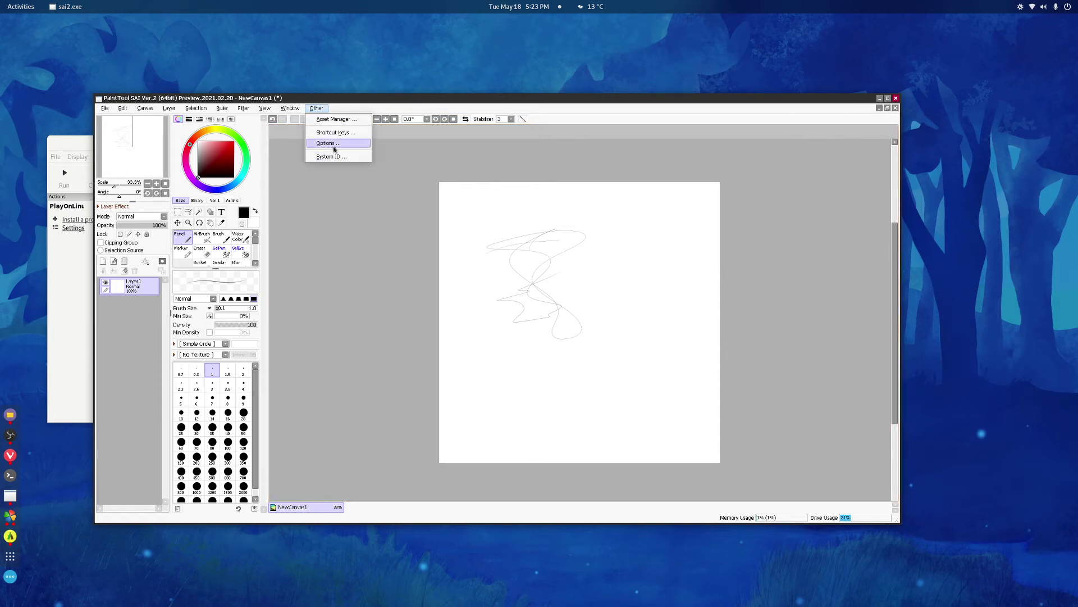
left_click(333, 144)
left_click(601, 426)
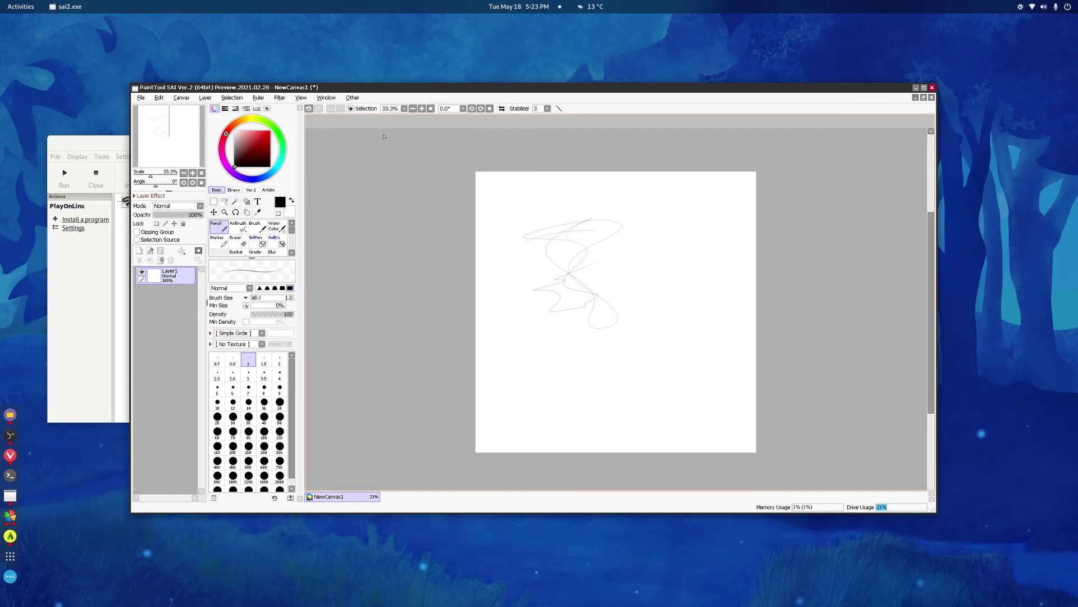
Step: Bring the PlayOnLinux wizard forward, then close SAI and discard NewCanvas1
left_click(11, 516)
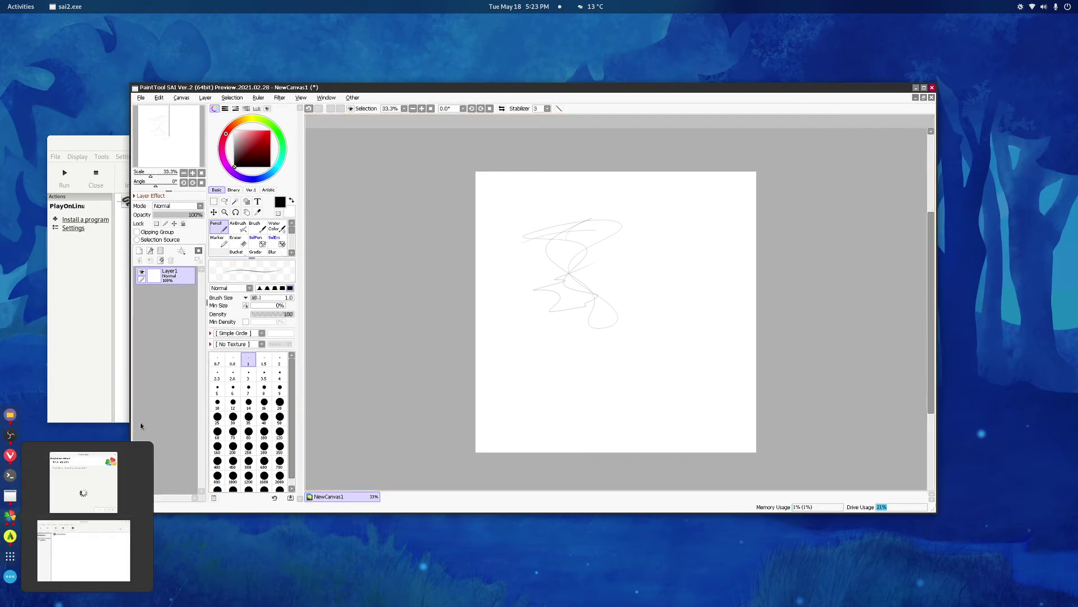
left_click(80, 493)
left_click_drag(441, 203, 425, 215)
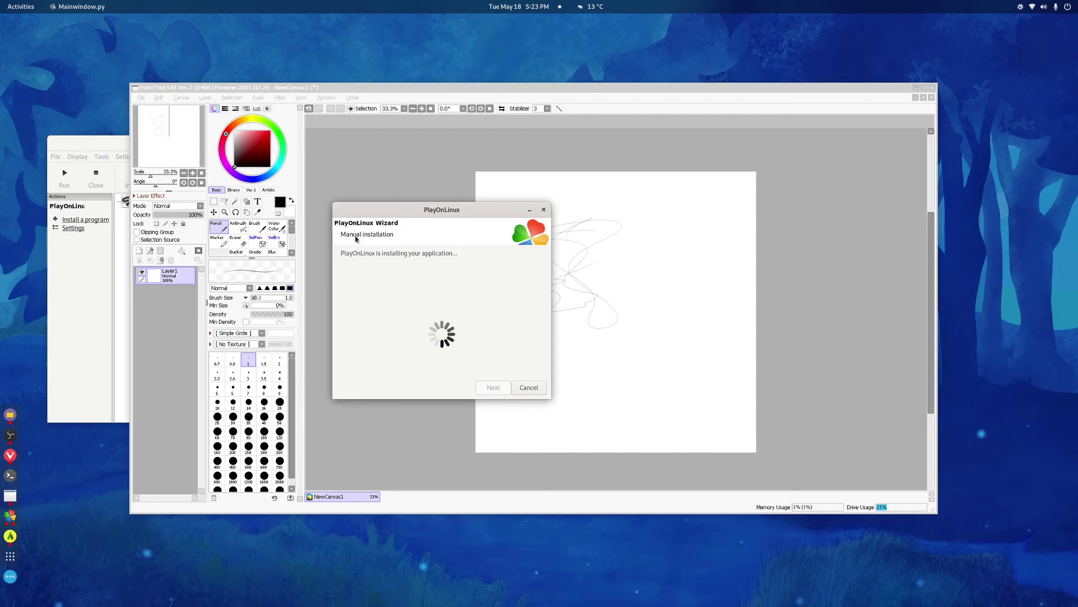
left_click(522, 386)
left_click(932, 88)
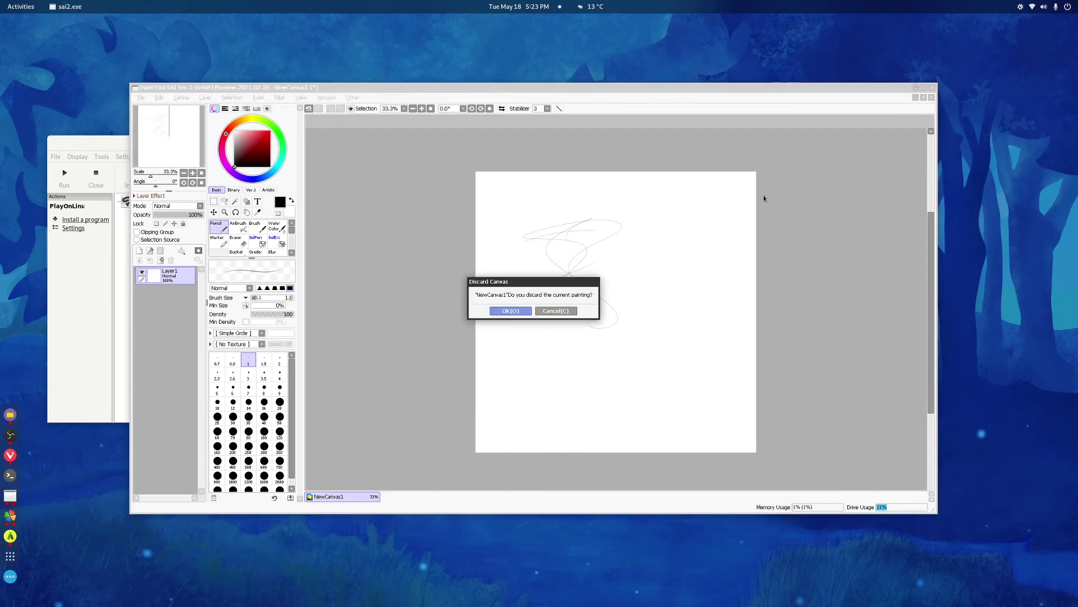
left_click(511, 310)
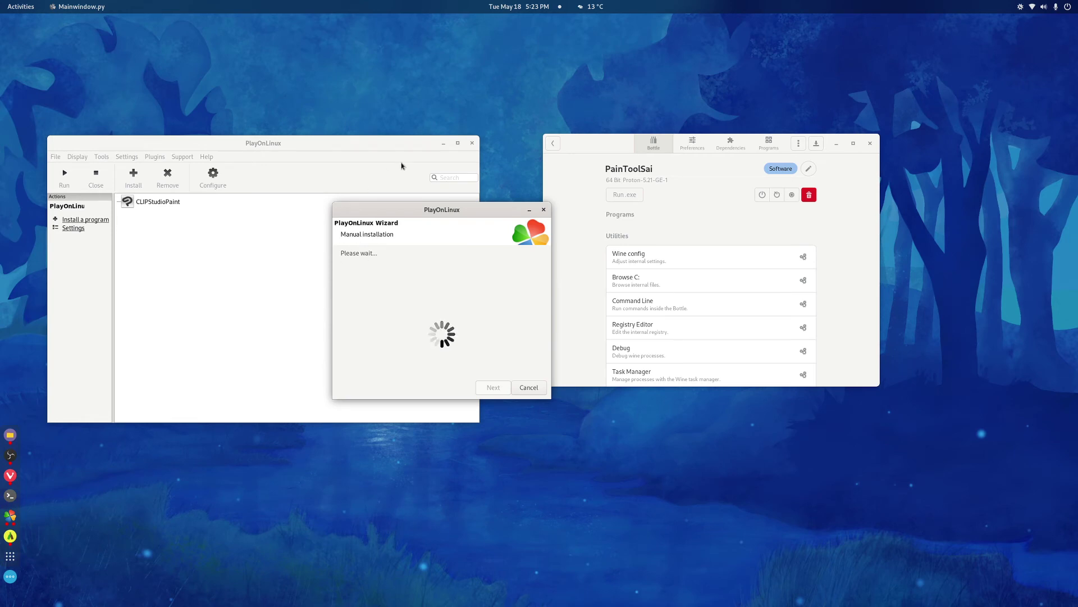
left_click_drag(411, 210, 379, 216)
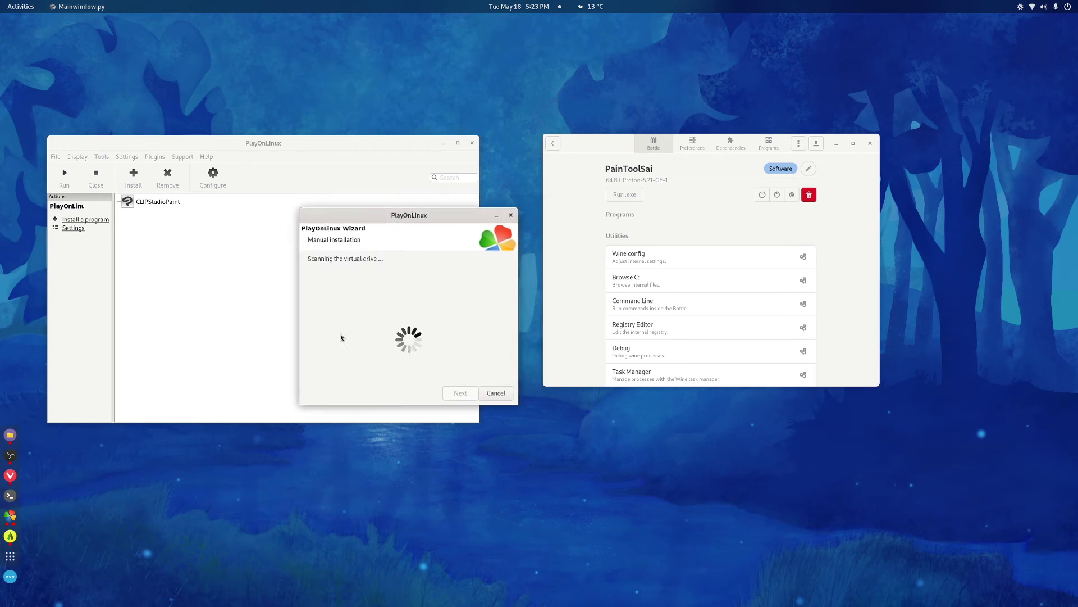
left_click(342, 282)
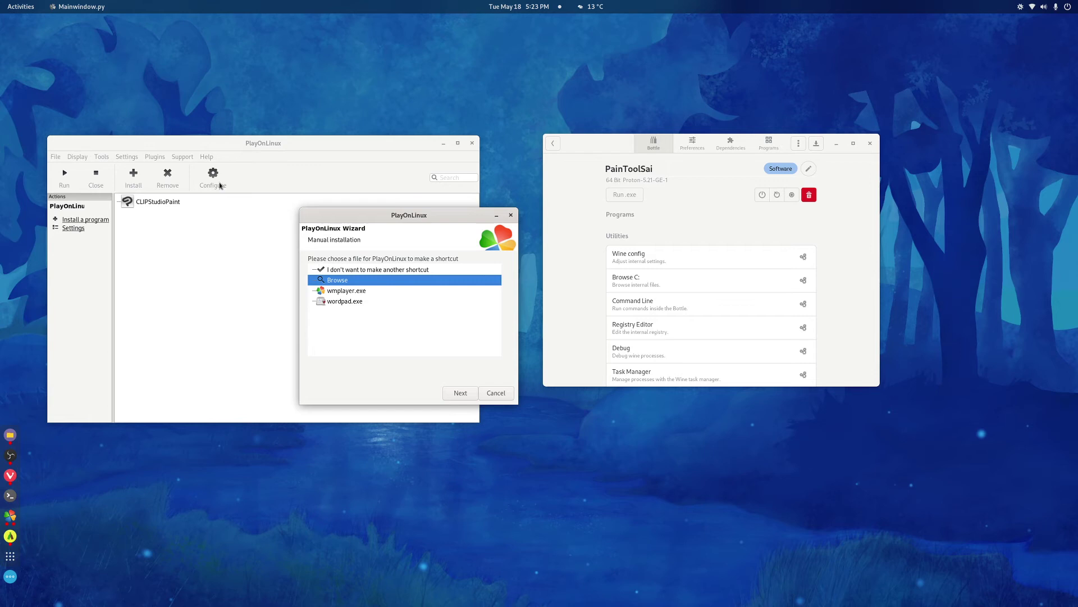
left_click(460, 393)
left_click(409, 284)
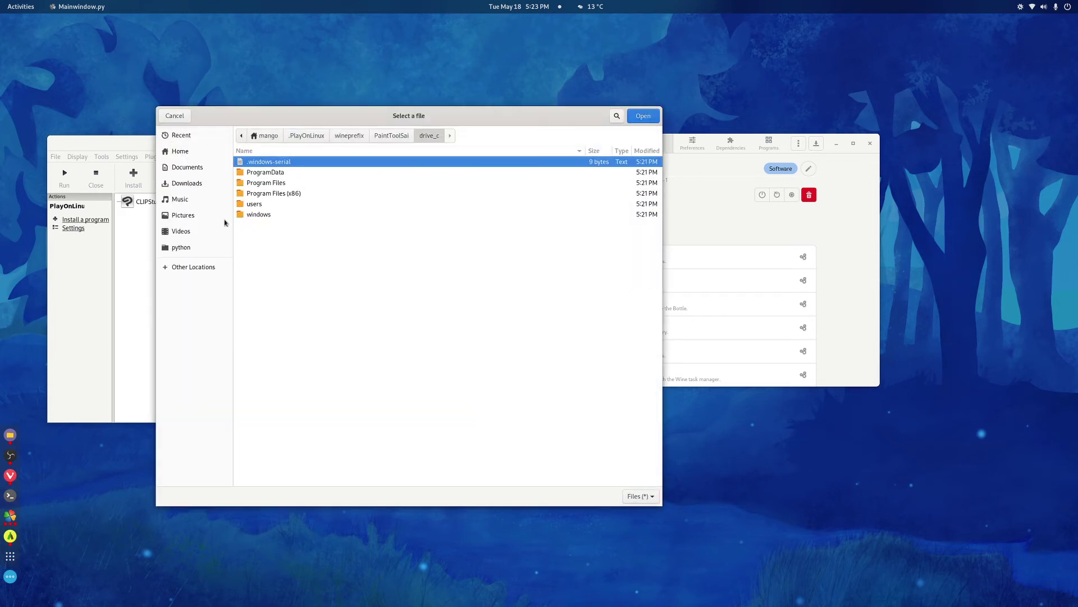
left_click(188, 183)
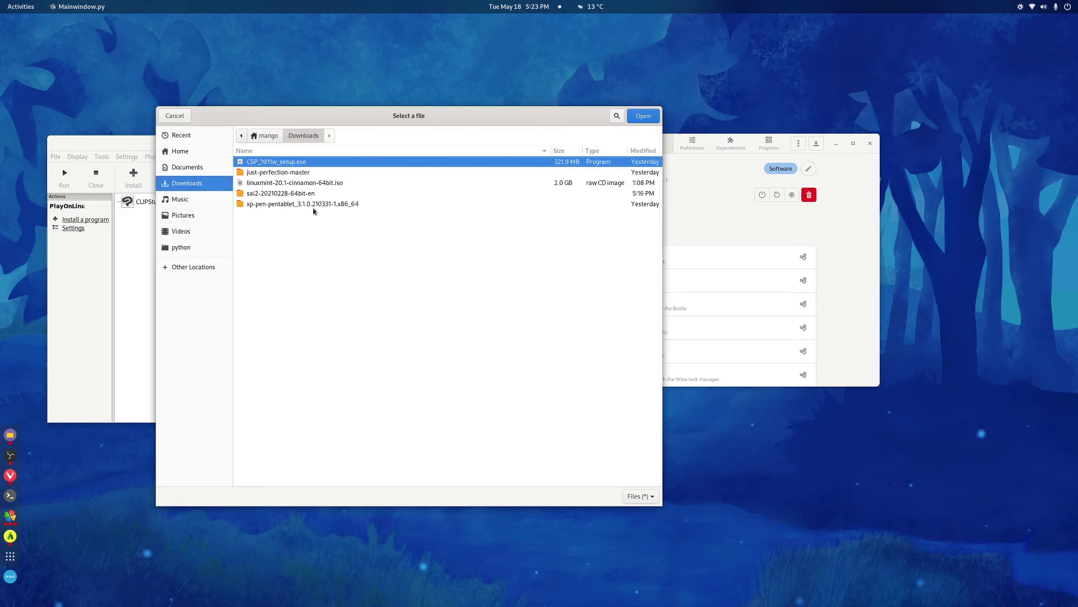
double_click(277, 193)
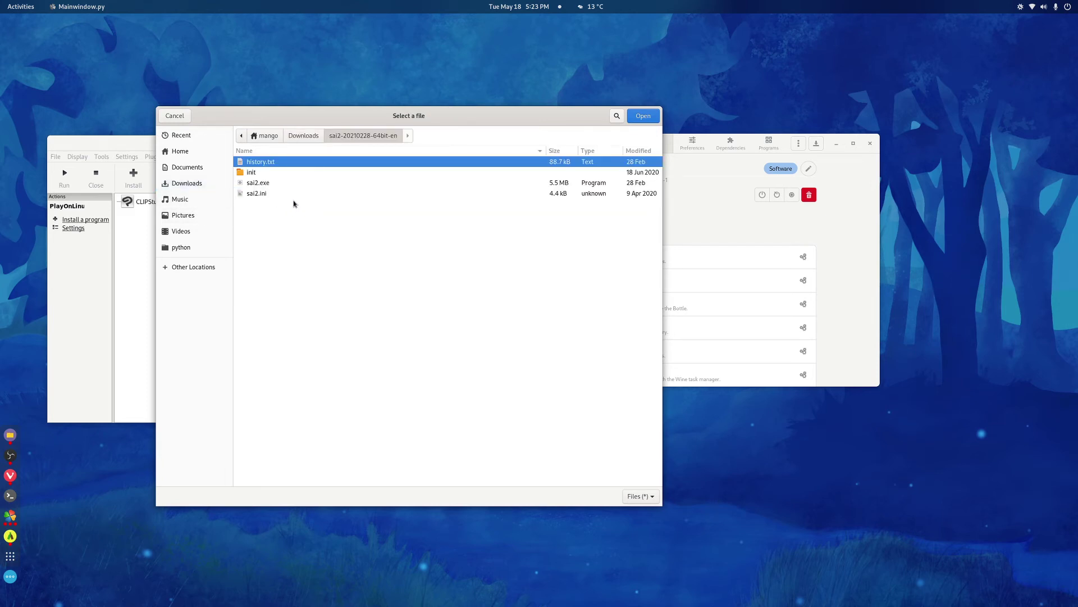
double_click(276, 184)
Step: Name the shortcut PaintToolSai and decline making another shortcut
left_click(461, 393)
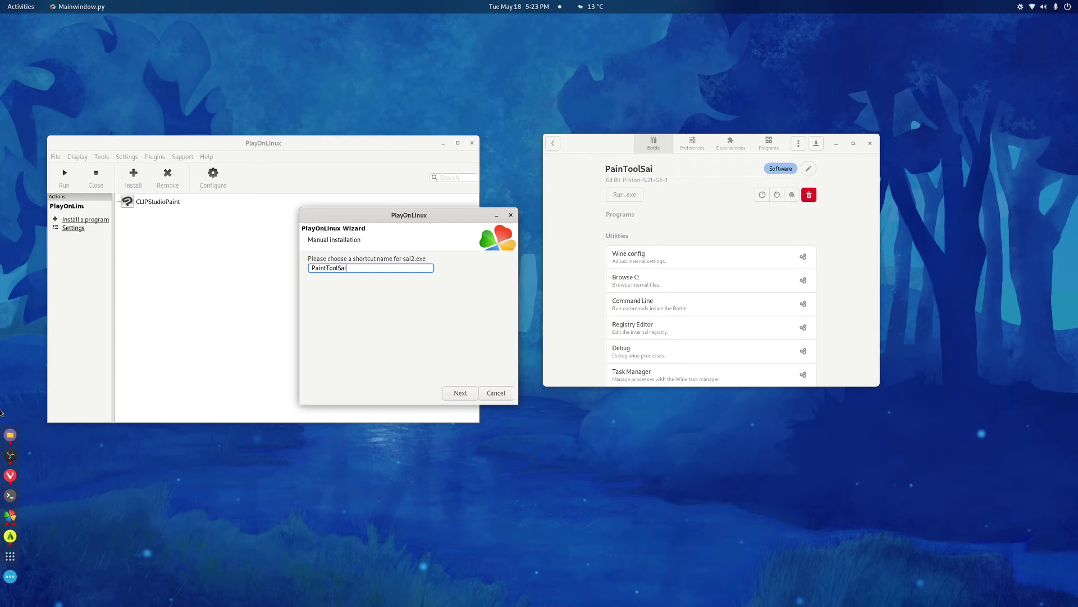
left_click(461, 393)
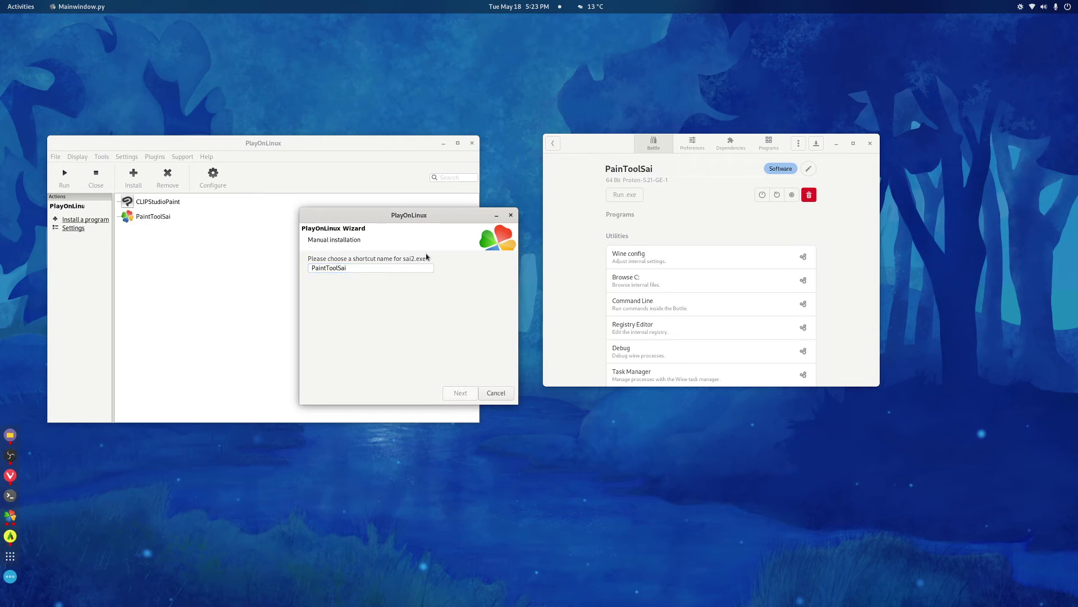
left_click_drag(436, 218, 461, 217)
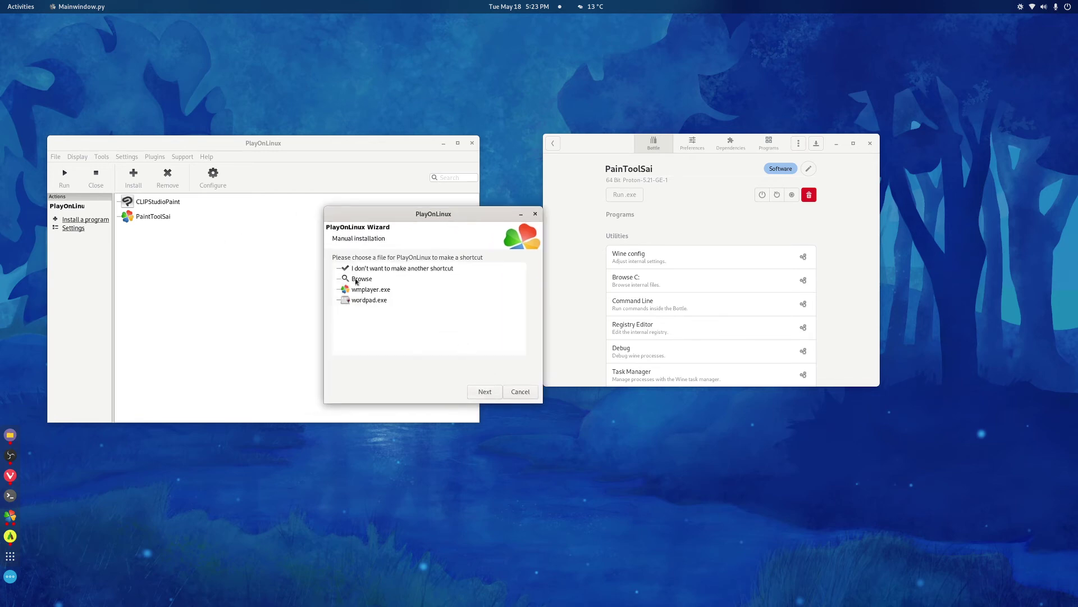
left_click(377, 279)
left_click(382, 269)
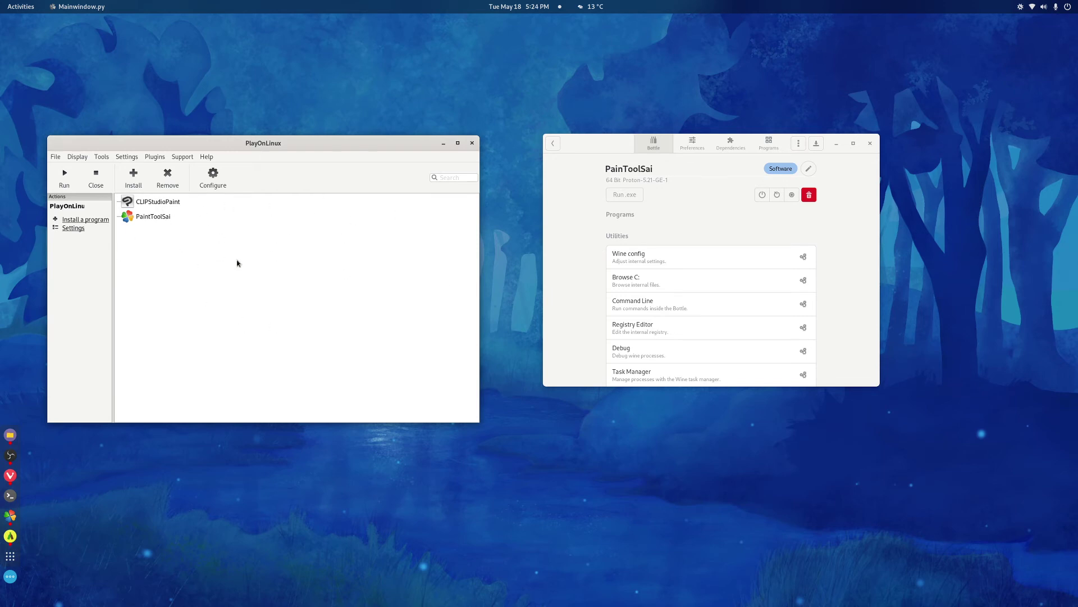
Step: Launch PaintToolSai from PlayOnLinux and dismiss the startup notice
left_click(168, 223)
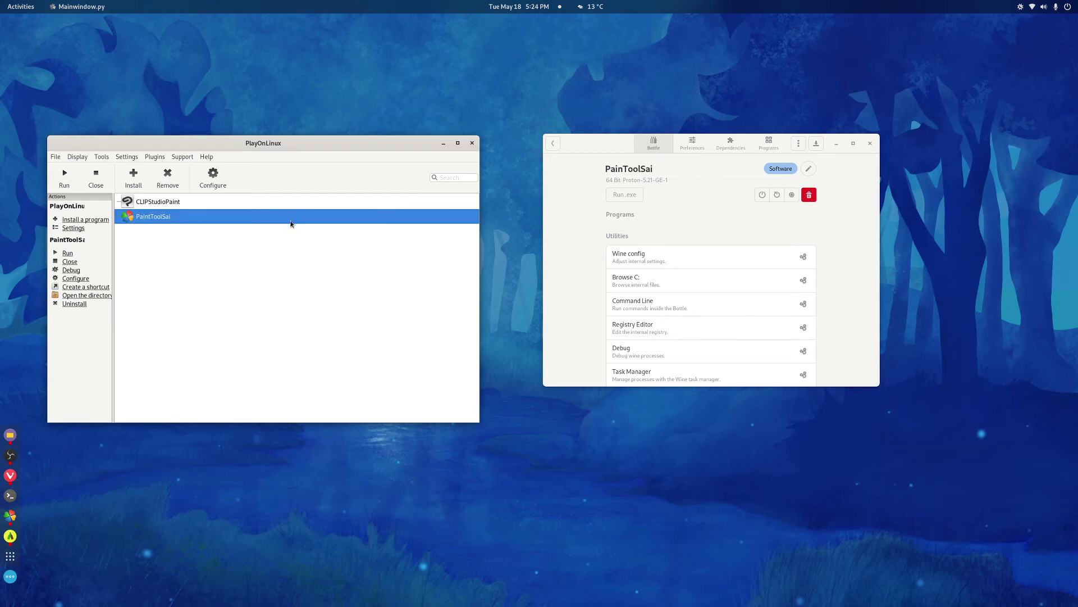
left_click(518, 325)
left_click(141, 97)
Step: Create a new blank canvas and draw two test pencil strokes on it
left_click(151, 109)
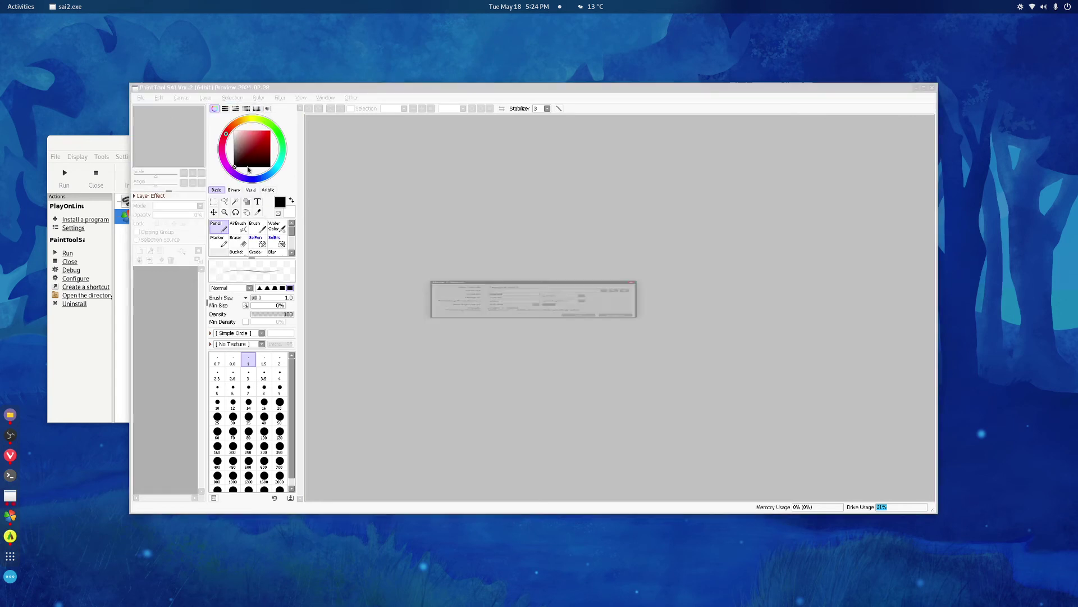
left_click(576, 349)
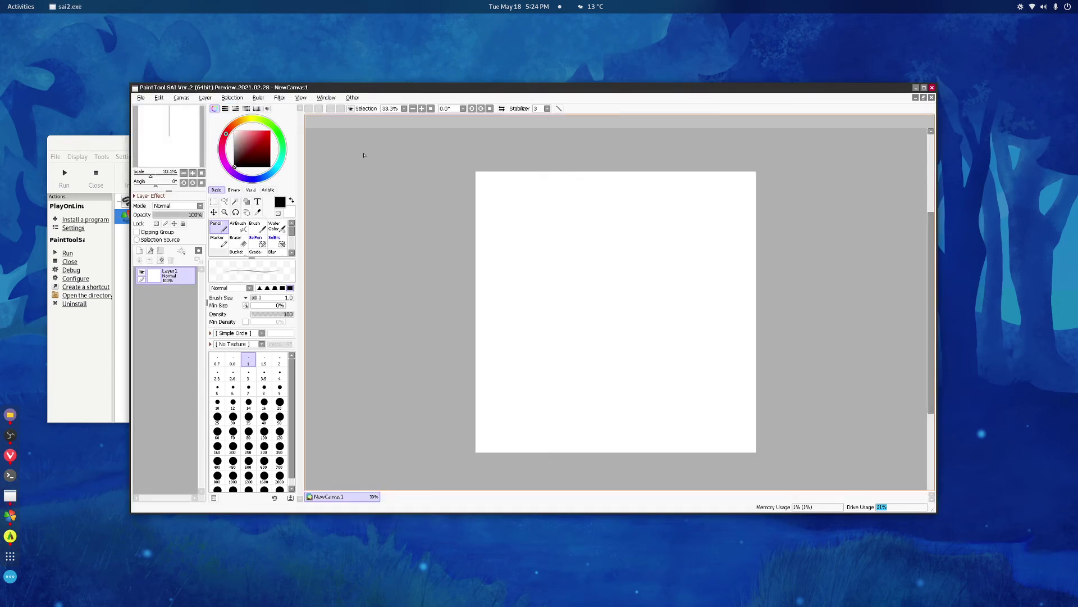
left_click_drag(593, 346, 578, 357)
left_click_drag(607, 209, 543, 220)
Step: Look through the keyboard operation and history/recovery settings, then close the settings window
left_click(352, 97)
left_click(362, 135)
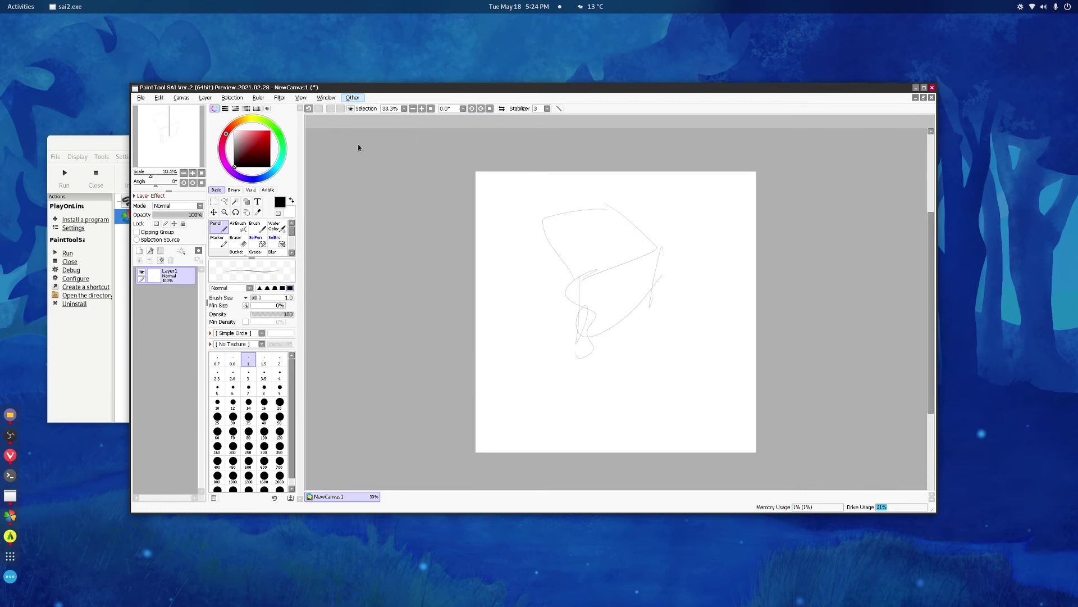
left_click(352, 211)
left_click(354, 222)
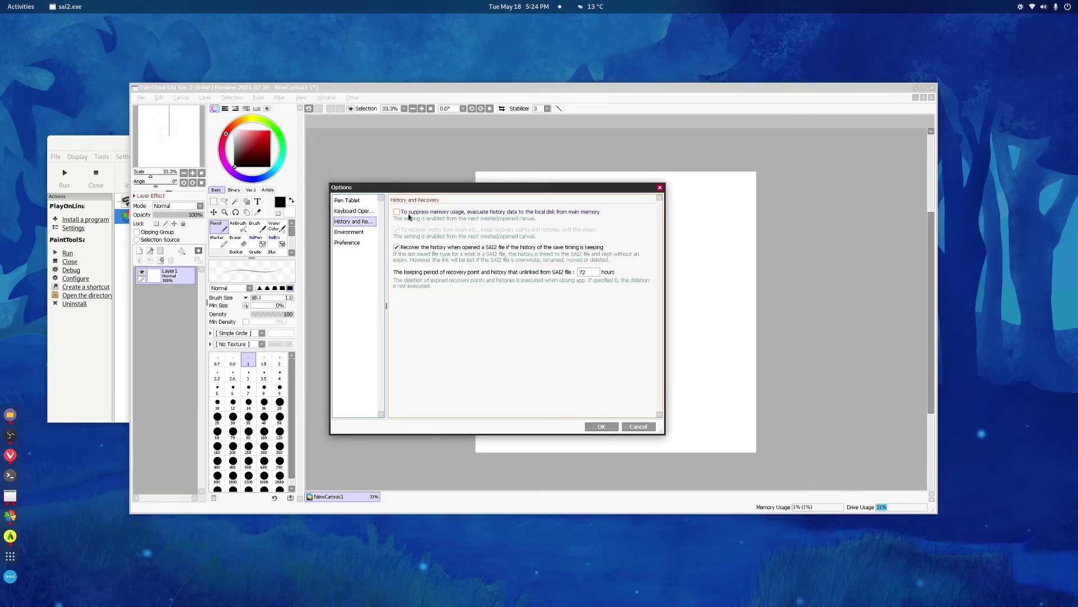
left_click(601, 426)
Step: Draw test strokes, enlarging the pencil to size 50 for thick looping lines
left_click_drag(540, 224, 524, 337)
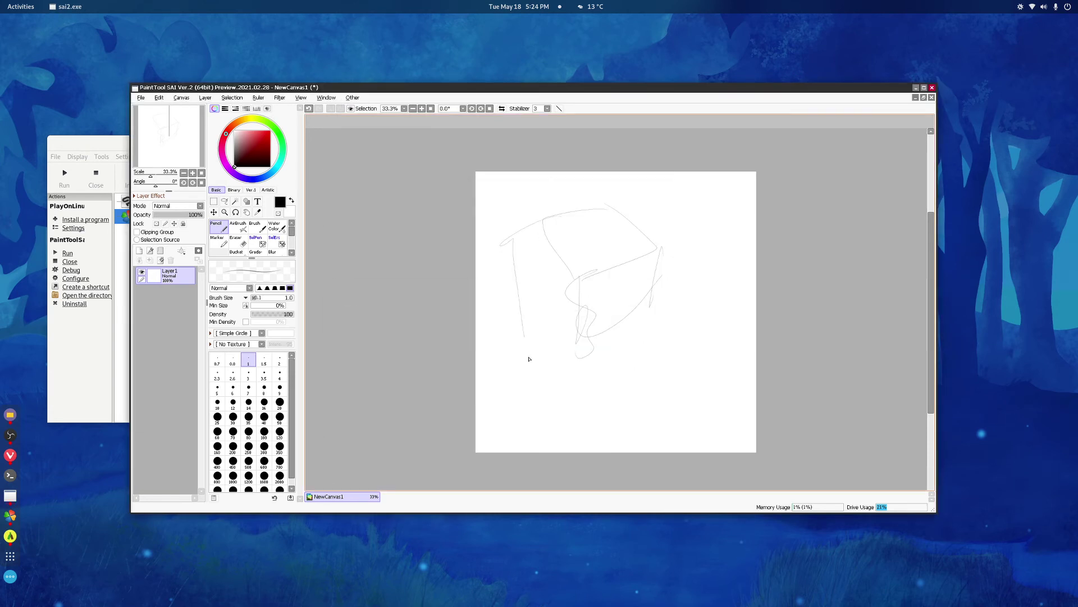
left_click(280, 416)
mouse_move(523, 211)
left_mouse_down()
mouse_move(511, 246)
mouse_move(535, 275)
mouse_move(534, 294)
mouse_move(565, 284)
mouse_move(539, 310)
left_mouse_up()
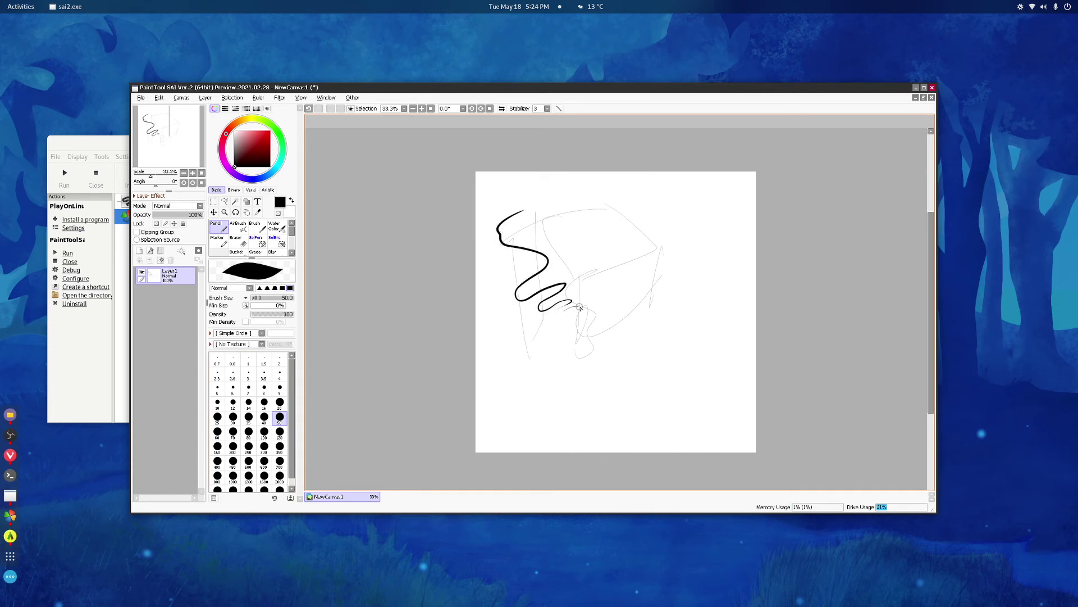
mouse_move(580, 307)
left_mouse_down()
mouse_move(598, 324)
mouse_move(613, 339)
mouse_move(611, 363)
mouse_move(653, 397)
left_mouse_up()
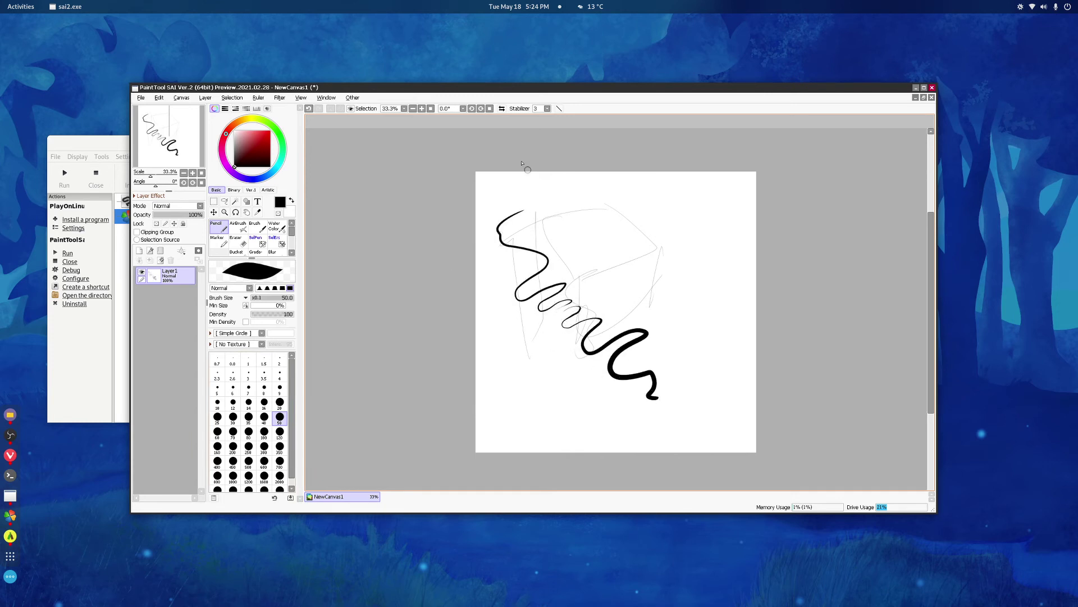
Step: Set the stabilizer to 10, scribble test strokes, then clear the layer with Delete
left_click(547, 108)
left_click(542, 202)
mouse_move(656, 207)
left_mouse_down()
mouse_move(611, 212)
mouse_move(680, 280)
mouse_move(643, 332)
left_mouse_up()
left_click_drag(600, 227, 640, 329)
left_click_drag(567, 251, 610, 325)
left_click_drag(596, 337, 551, 352)
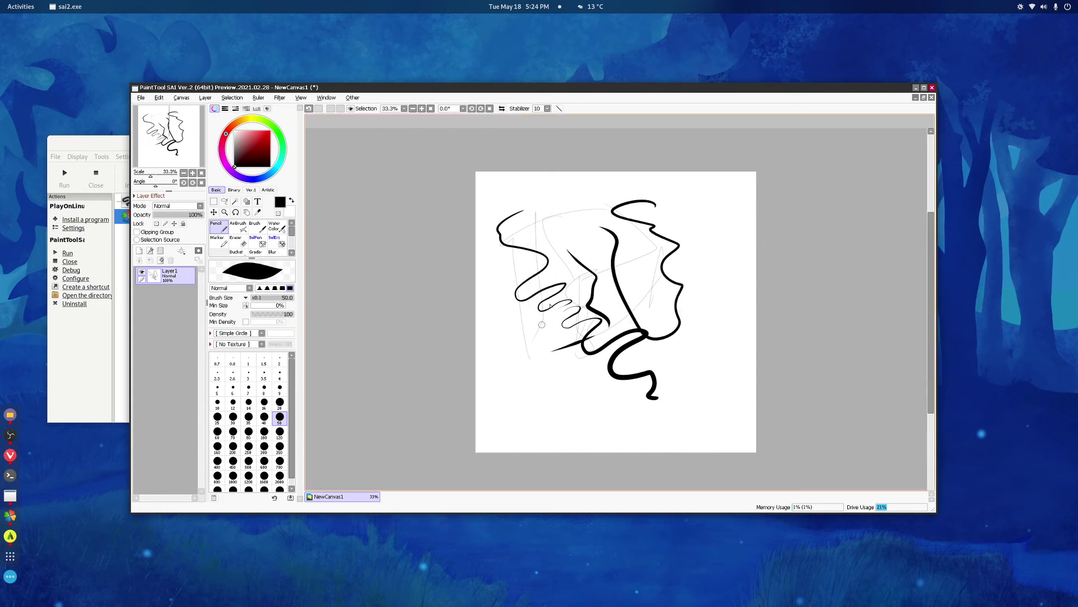
left_click_drag(540, 274, 568, 314)
mouse_move(542, 242)
left_mouse_down()
mouse_move(568, 228)
mouse_move(603, 231)
mouse_move(580, 207)
mouse_move(608, 240)
mouse_move(650, 246)
mouse_move(666, 328)
left_mouse_up()
mouse_move(698, 256)
left_mouse_down()
mouse_move(682, 275)
mouse_move(707, 306)
mouse_move(686, 275)
mouse_move(693, 313)
mouse_move(723, 334)
mouse_move(720, 300)
left_mouse_up()
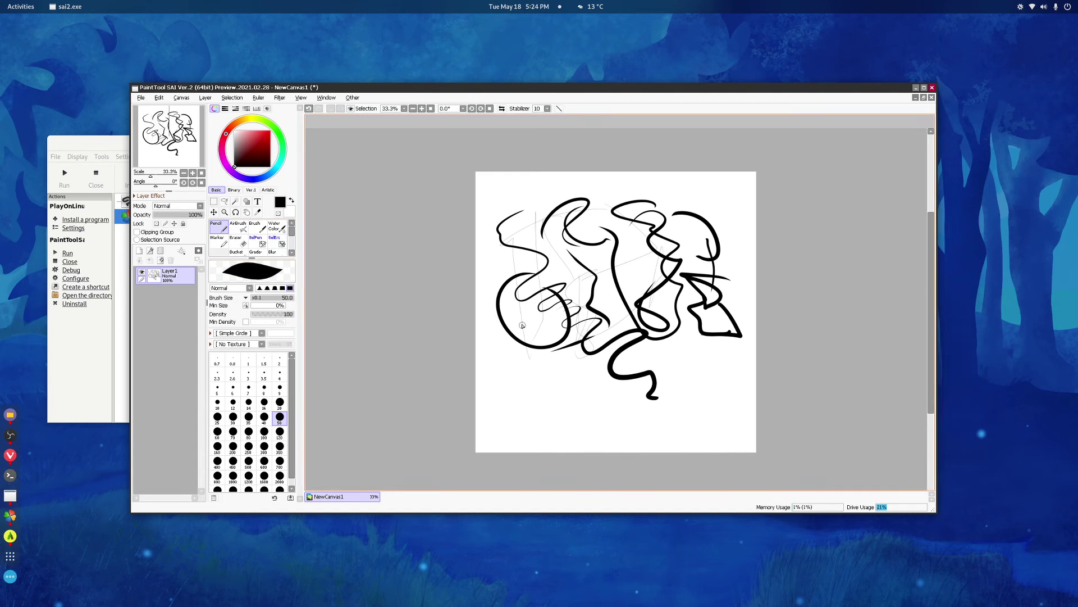
key("Delete")
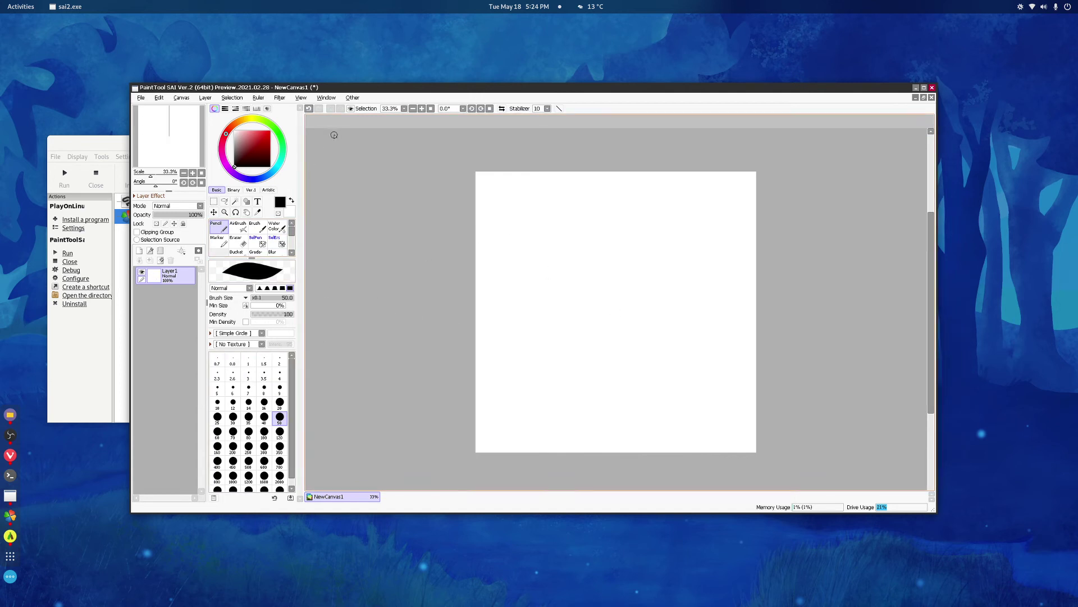
Step: Set the pencil to size 20, maximize SAI, and zoom in on the strokes
left_click(279, 402)
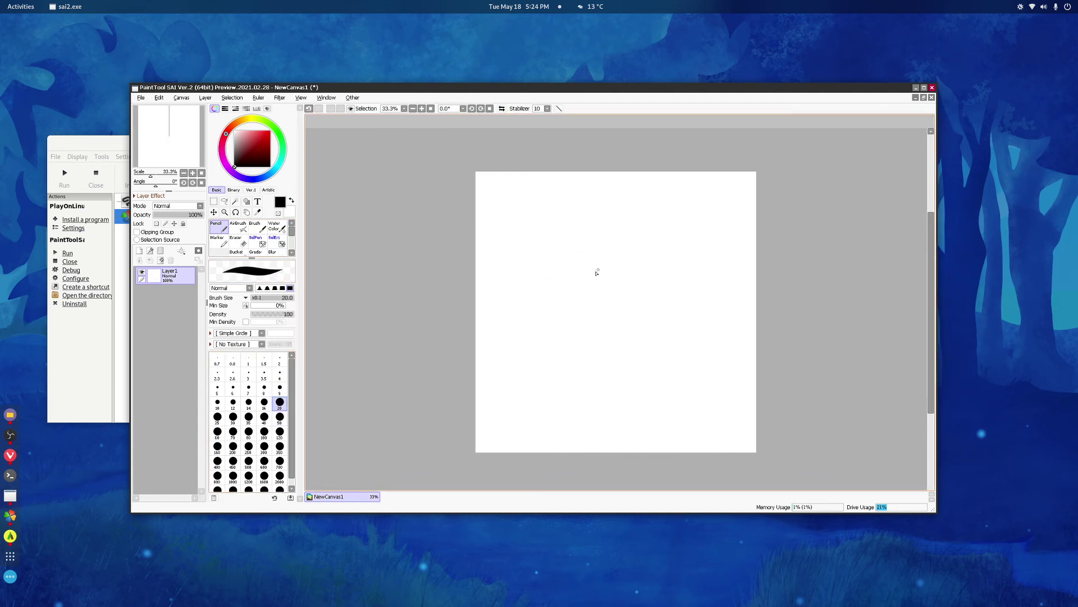
left_click(924, 88)
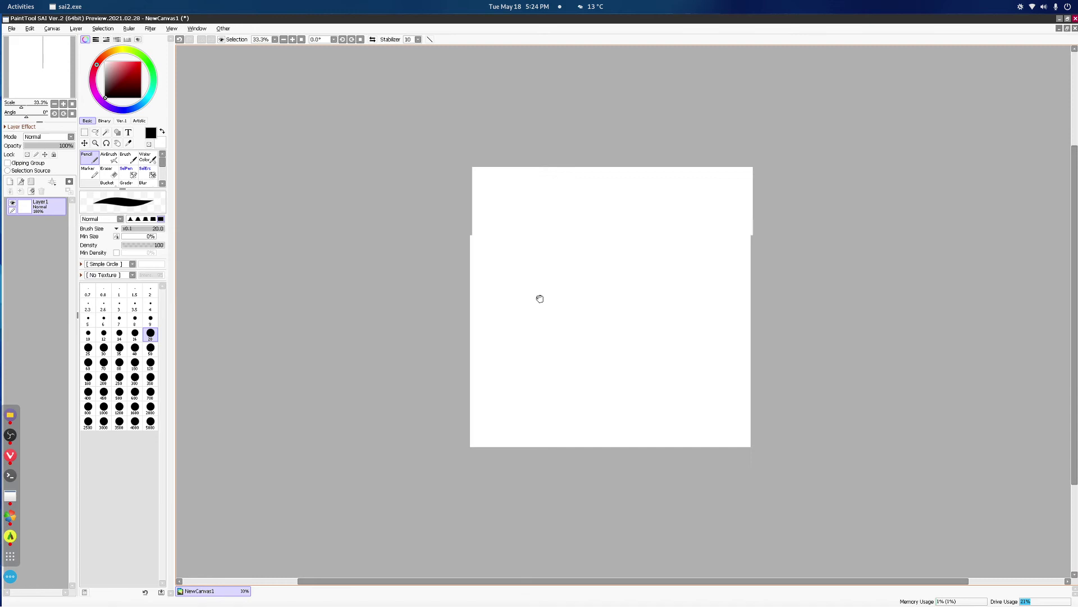
key("ctrl+space")
left_click_drag(553, 295, 548, 297)
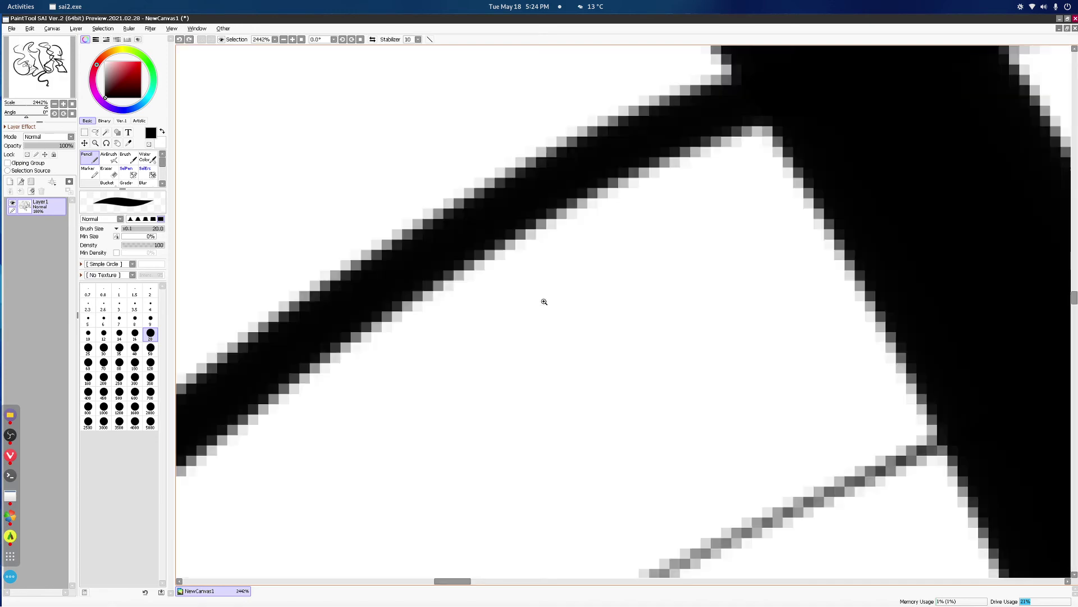
scroll(531, 320, "down", 8)
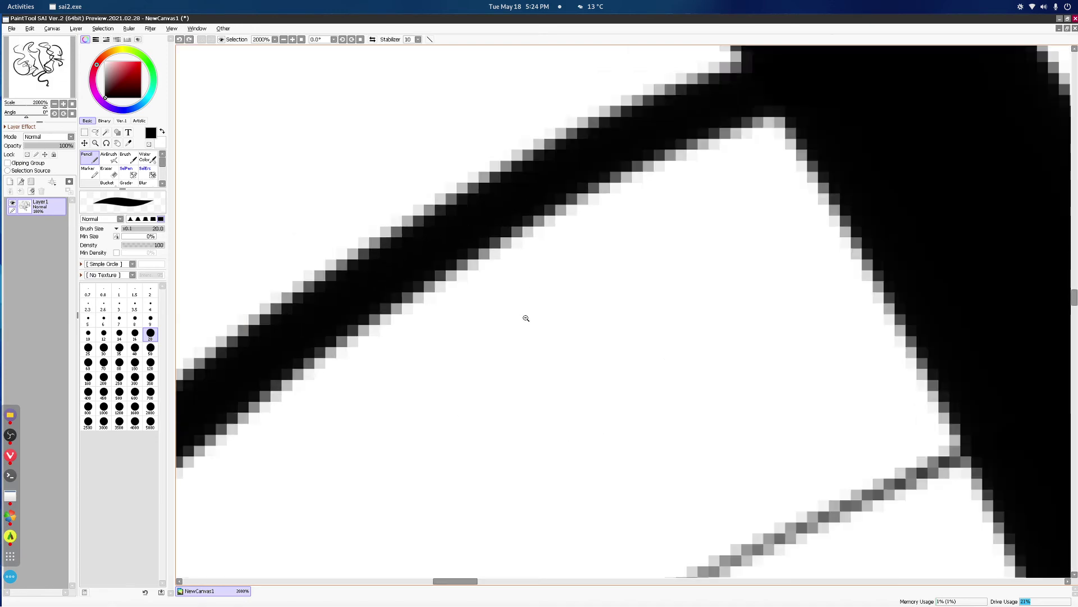
scroll(526, 345, "down", 4)
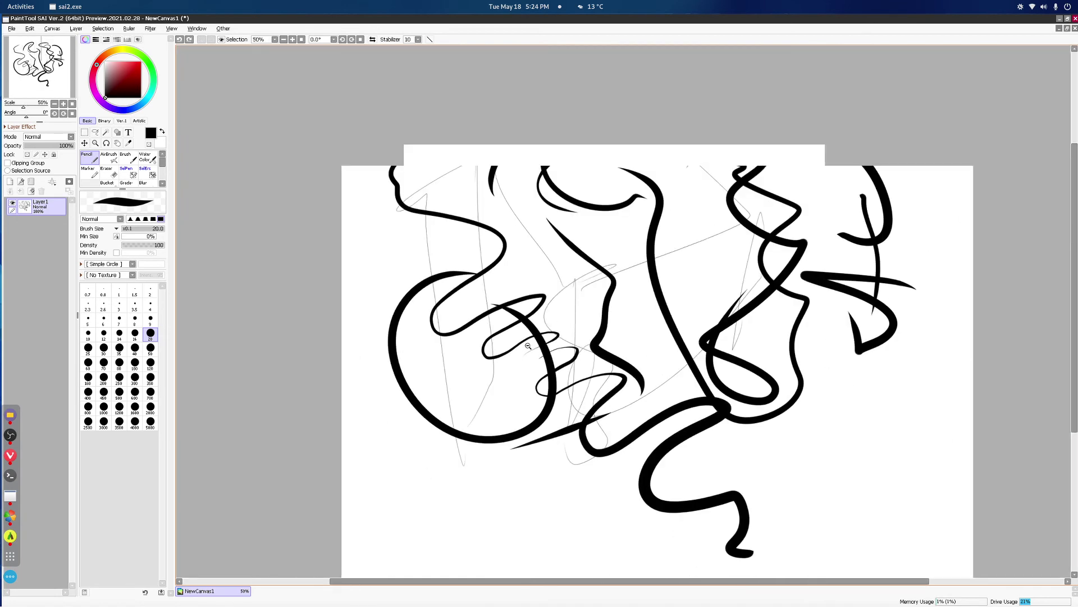
scroll(522, 326, "up", 3)
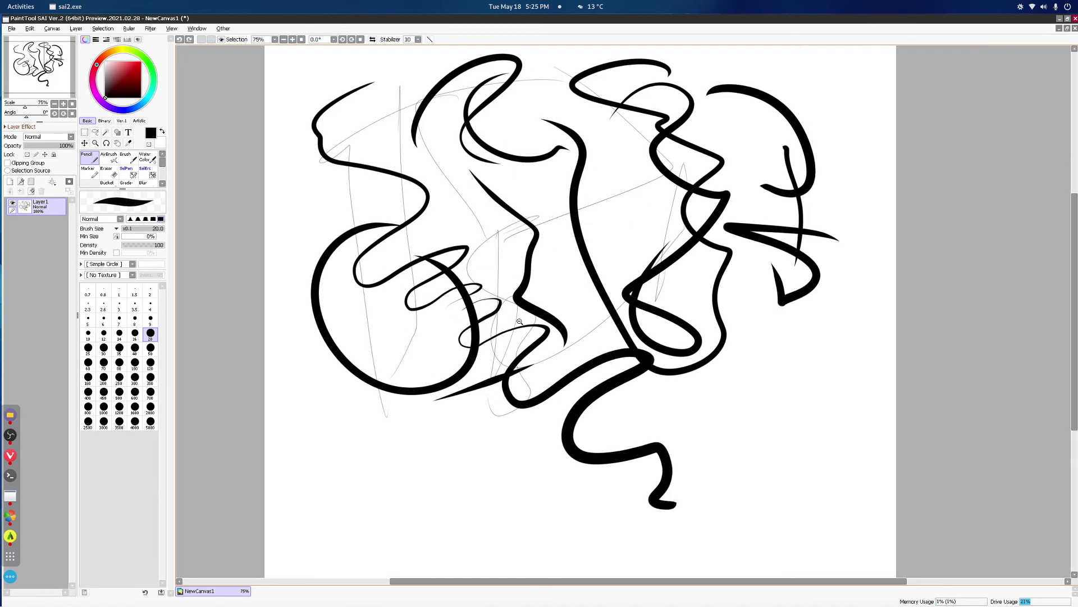
scroll(522, 326, "down", 1)
Step: Set the Zoom tool to Scrubby Zoom with When Clicked set to None, and test it
left_click(96, 143)
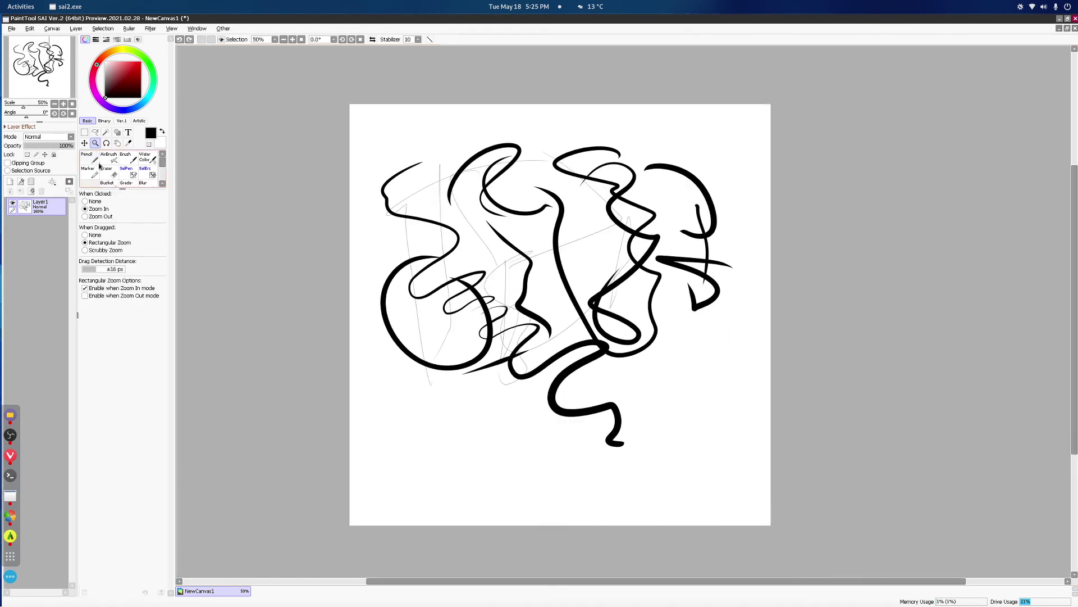
left_click(94, 236)
left_click(100, 250)
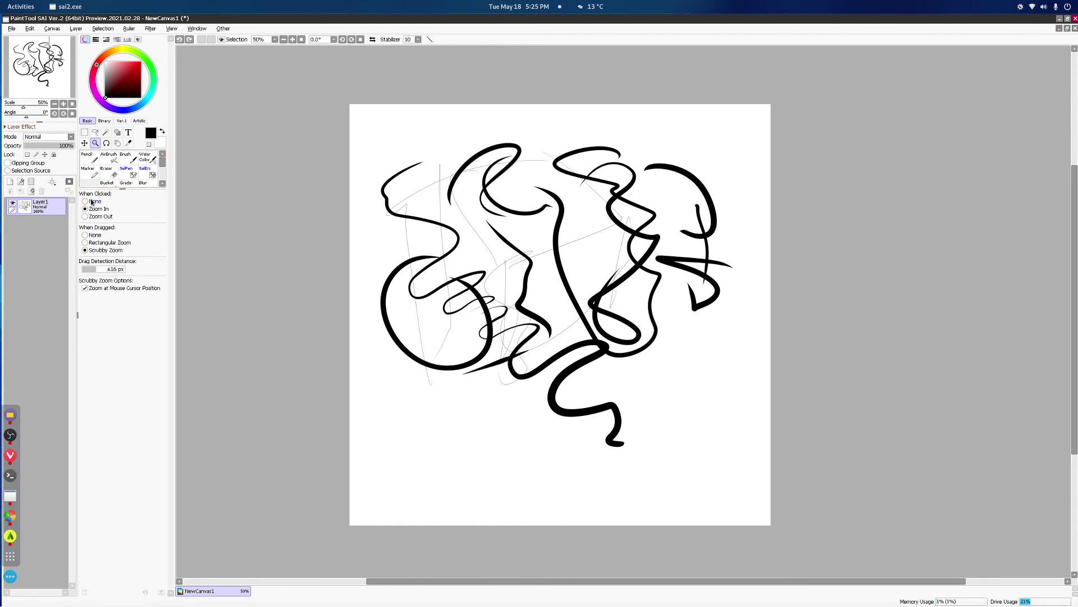
left_click(92, 202)
left_click_drag(556, 276, 544, 275)
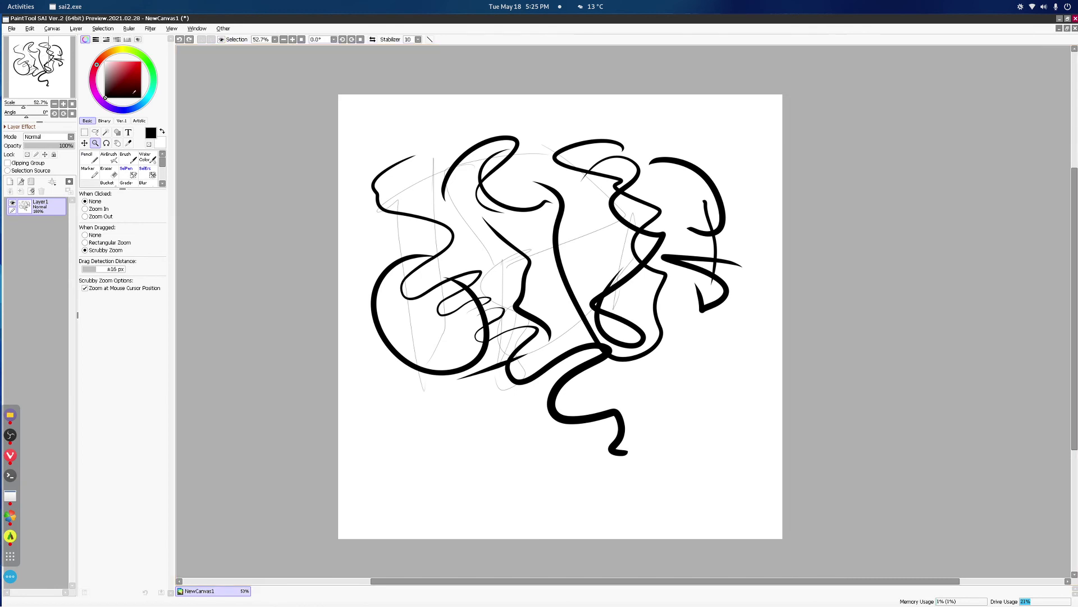
Step: Return to the pencil, clear the canvas, and draw an arrow with a circle above it
left_click(89, 159)
key("Delete")
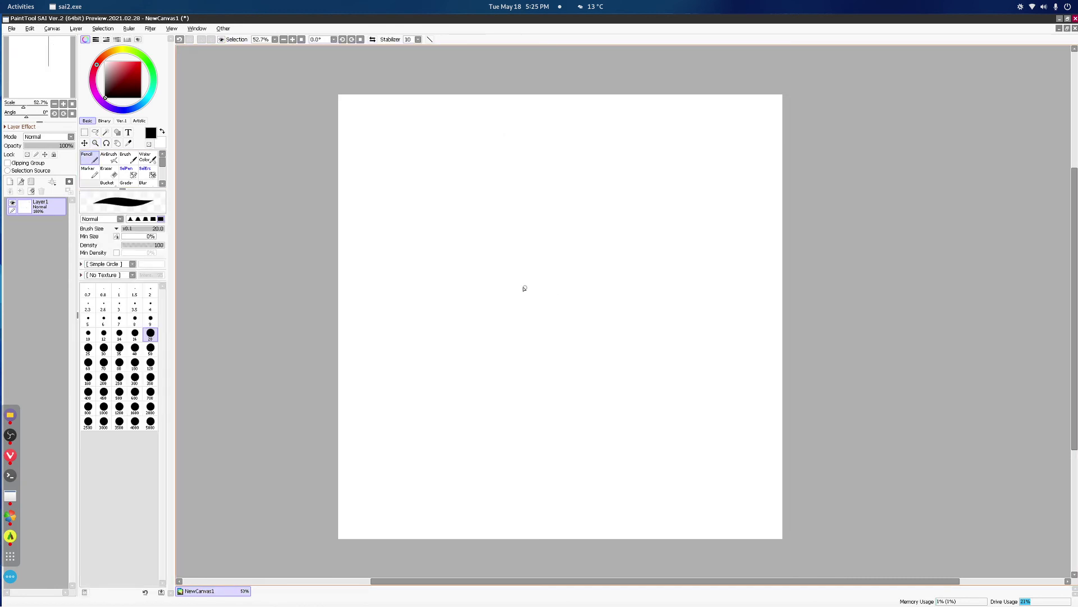
mouse_move(508, 322)
left_mouse_down()
mouse_move(533, 311)
mouse_move(511, 299)
mouse_move(508, 324)
left_mouse_up()
mouse_move(513, 239)
left_mouse_down()
mouse_move(501, 278)
mouse_move(559, 264)
mouse_move(497, 245)
left_mouse_up()
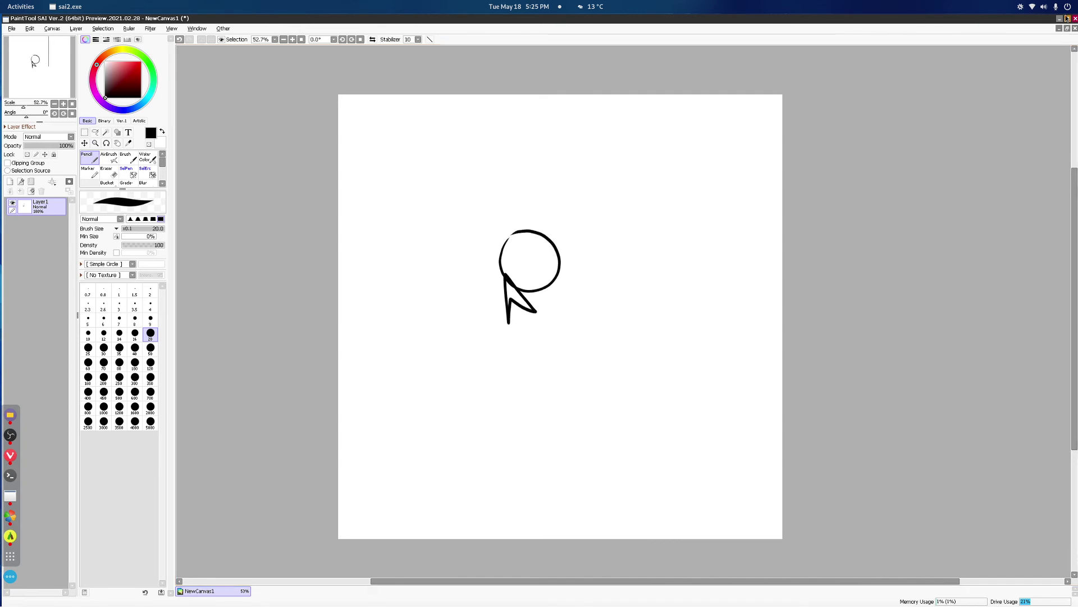
Step: Pick the size 2 dot in the brush size palette
left_click(151, 291)
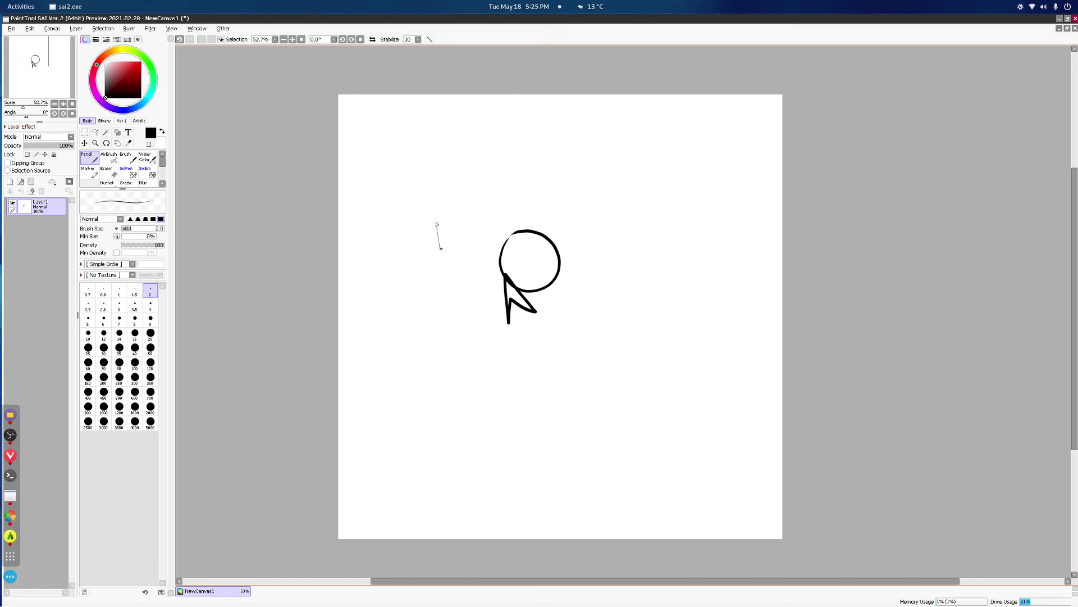
Step: Restore the SAI window, stretch it to fill the screen, and re-maximize the NewCanvas1 view
left_click(1058, 19)
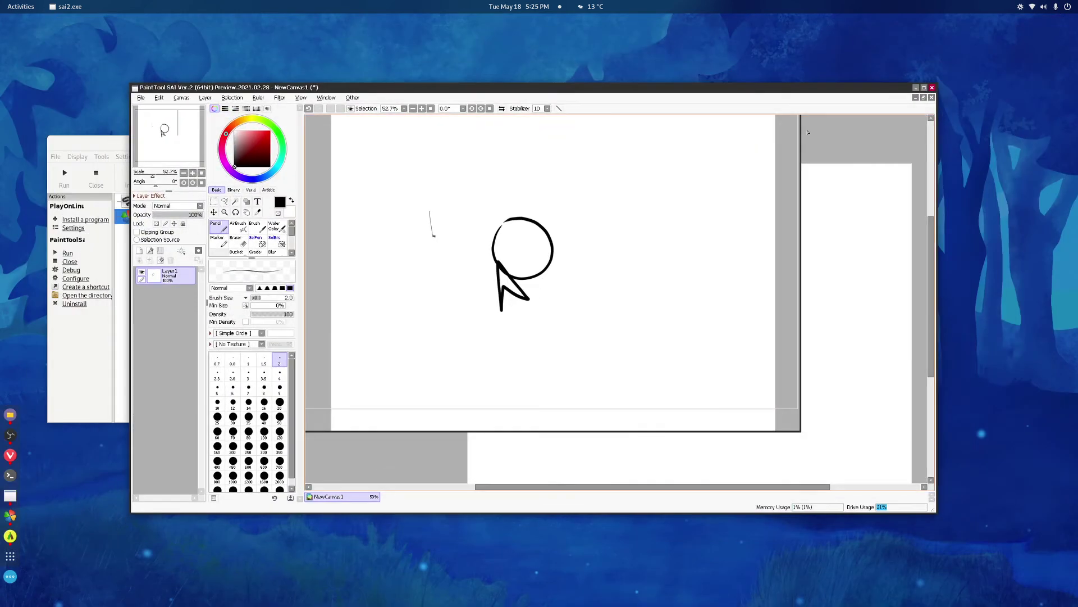
double_click(855, 87)
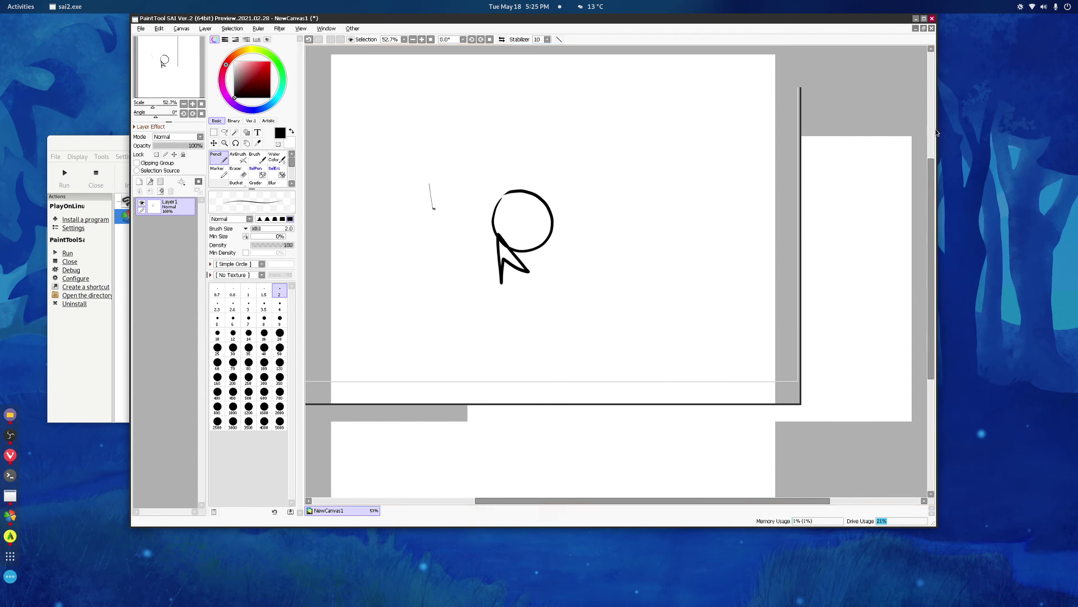
left_click_drag(934, 128, 1072, 128)
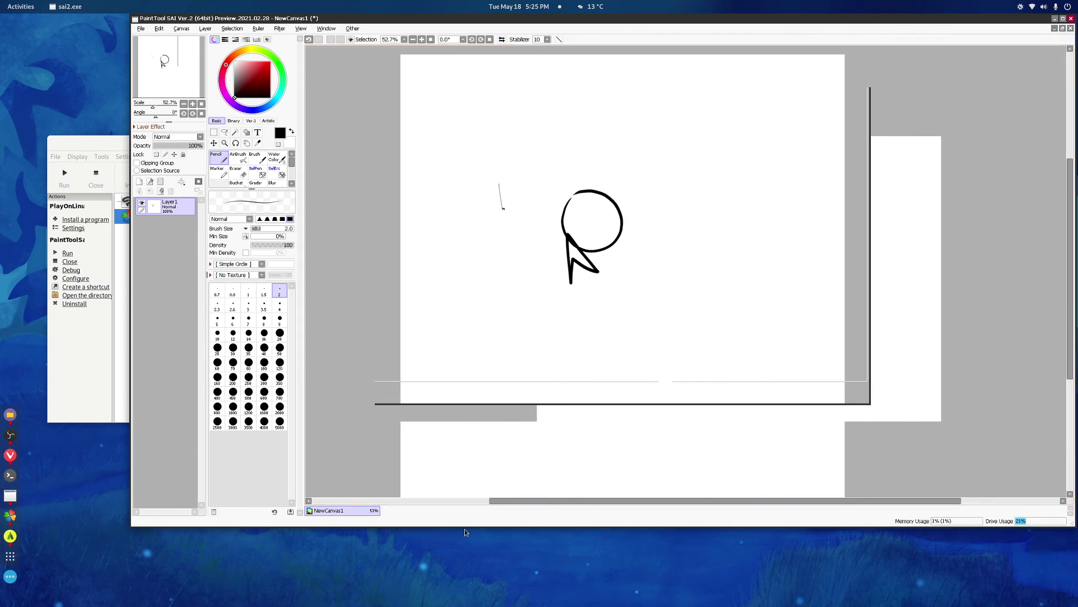
left_click_drag(465, 523, 464, 605)
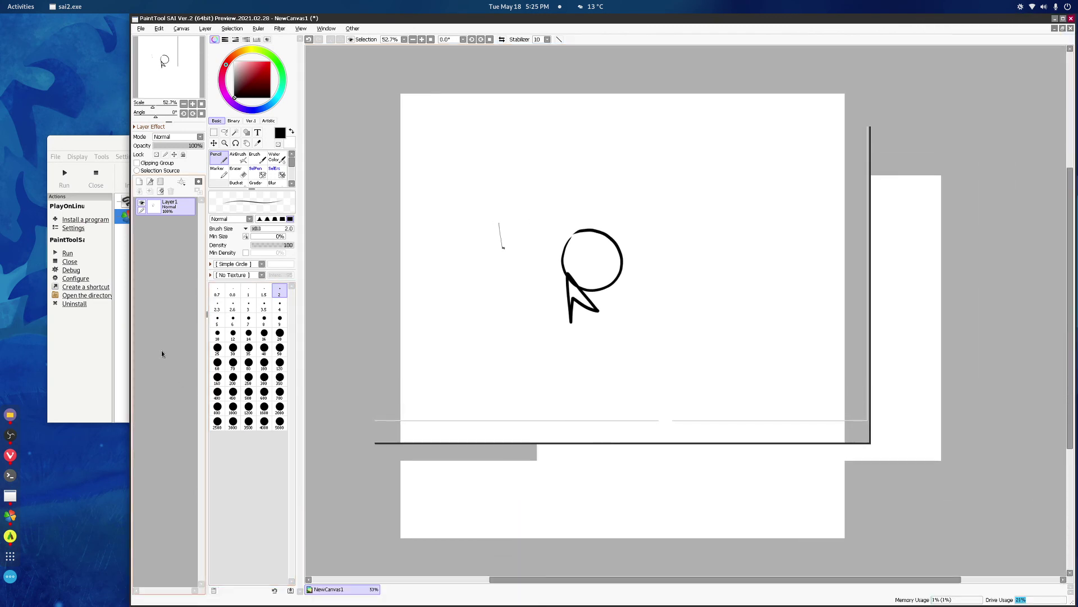
left_click_drag(129, 343, 2, 342)
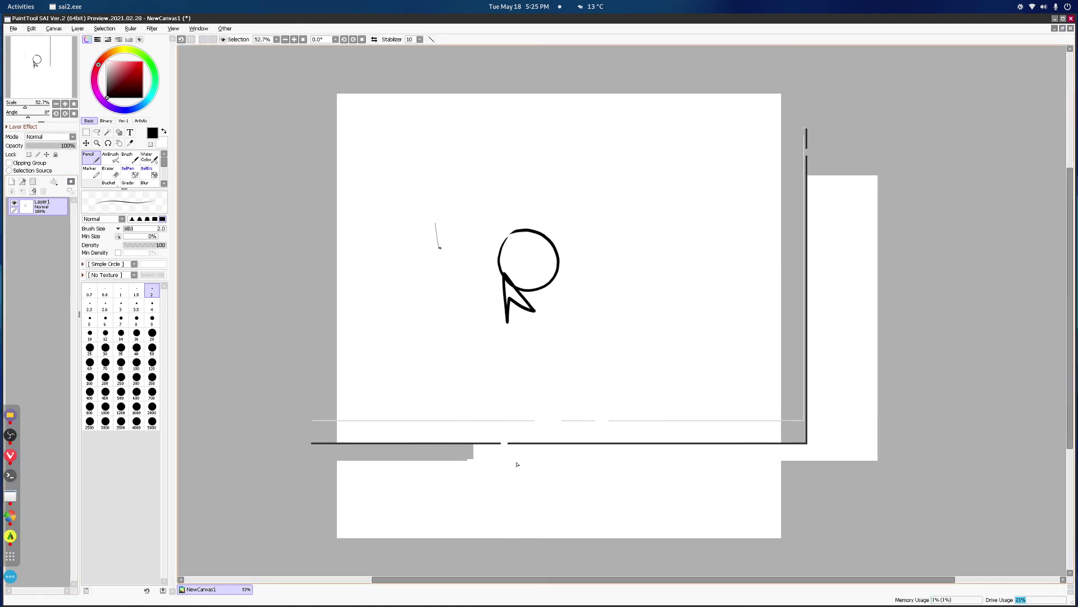
left_click(1062, 28)
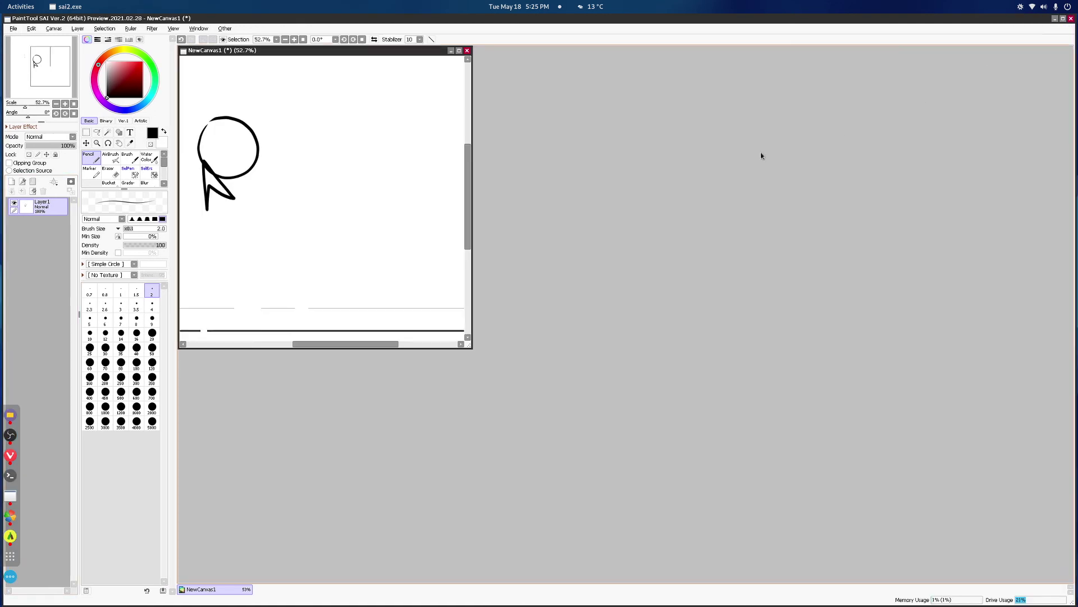
left_click(460, 51)
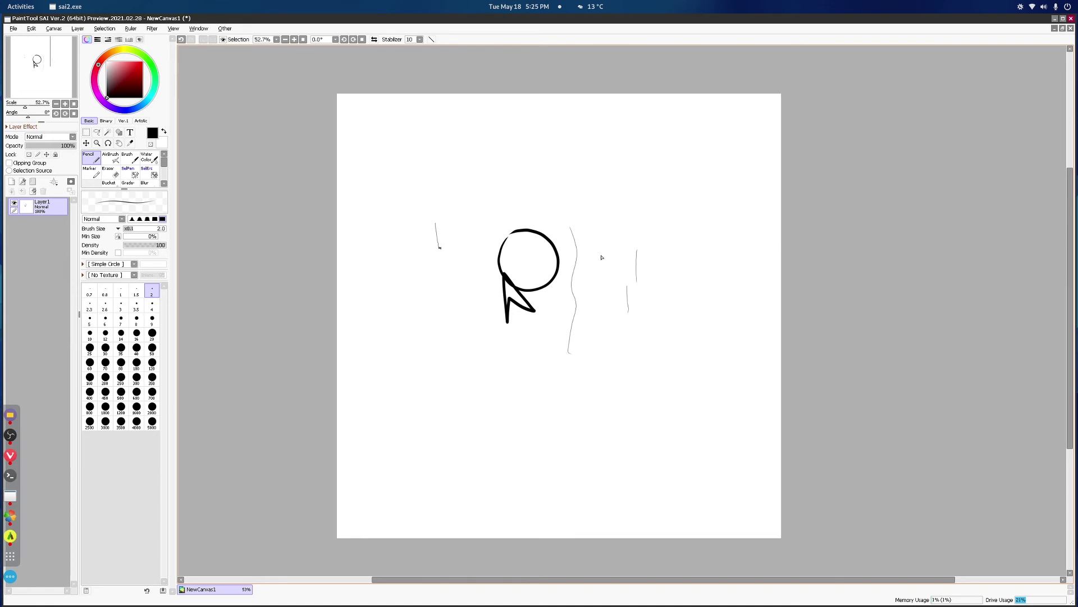
Step: At pencil size 20, draw a thick A with an arc, undo the arc, and clear the canvas
mouse_move(602, 257)
left_mouse_down()
mouse_move(608, 217)
mouse_move(606, 253)
left_mouse_up()
left_click(152, 334)
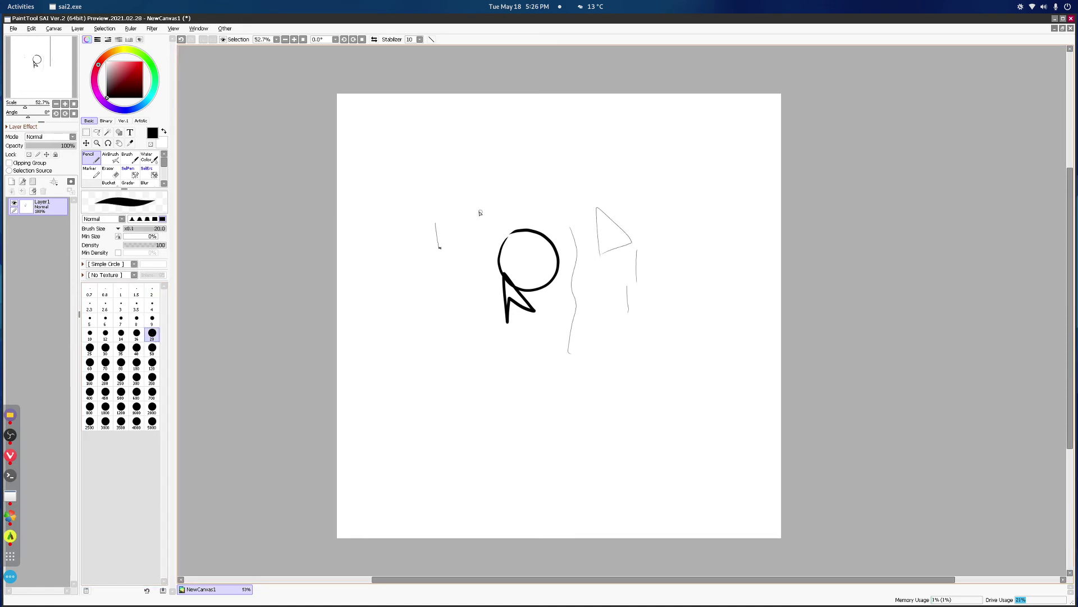
mouse_move(467, 215)
left_mouse_down()
mouse_move(474, 176)
mouse_move(496, 211)
mouse_move(470, 209)
left_mouse_up()
mouse_move(466, 141)
left_mouse_down()
mouse_move(453, 167)
mouse_move(501, 168)
mouse_move(468, 141)
mouse_move(484, 194)
mouse_move(465, 144)
left_mouse_up()
key("ctrl+z")
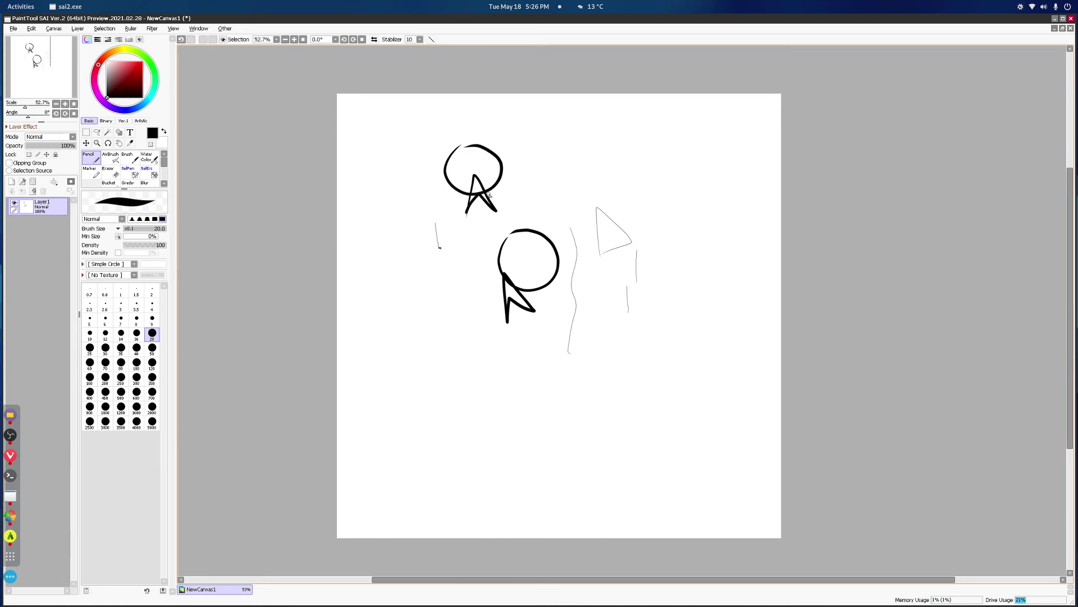
key("Delete")
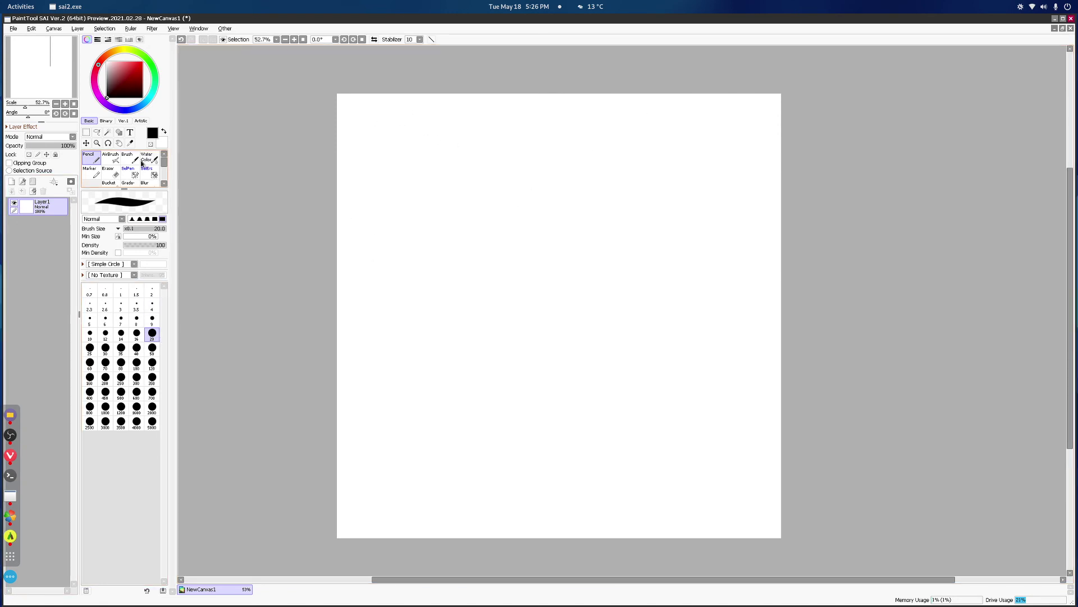
Step: Paint muted red, blue and green daubs with the soft brush, then set Layer1's blend mode to Soft Light
left_click(129, 160)
left_click(114, 77)
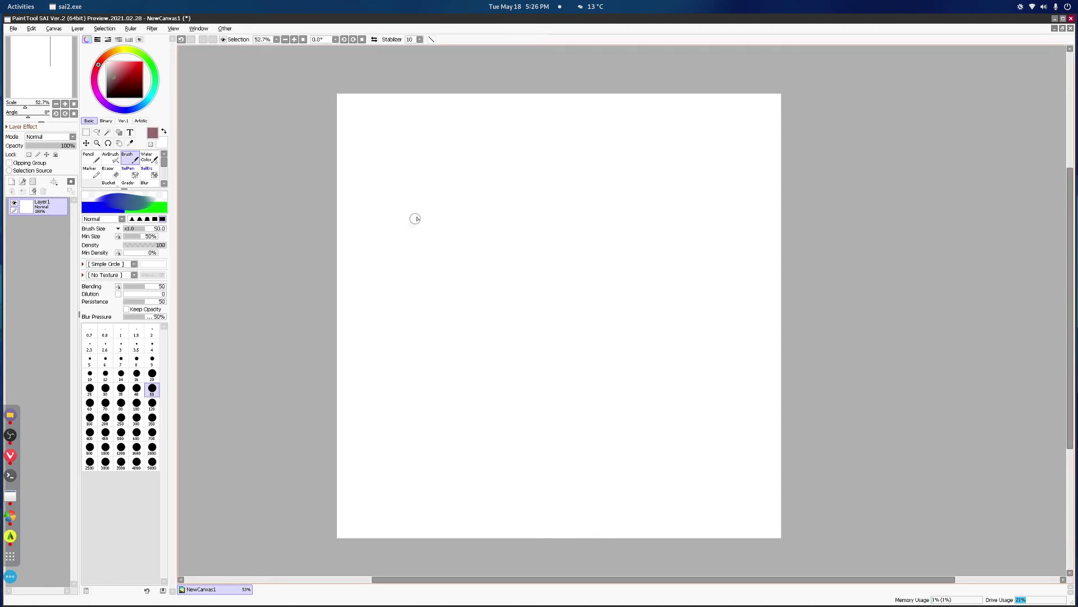
left_click_drag(414, 220, 405, 230)
left_click_drag(129, 104, 140, 105)
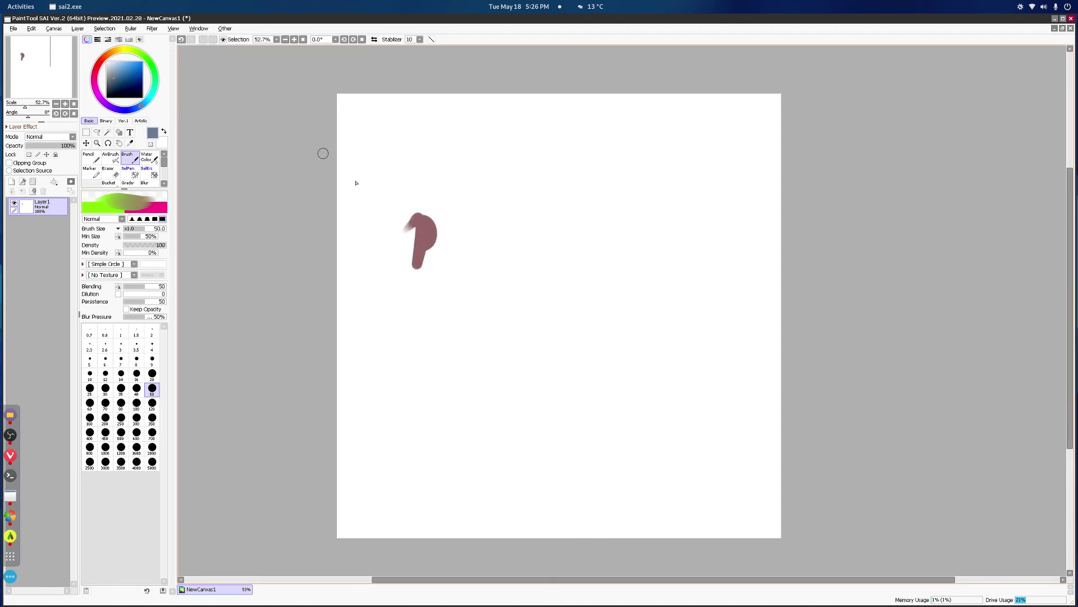
mouse_move(440, 225)
left_mouse_down()
mouse_move(432, 253)
mouse_move(443, 270)
left_mouse_up()
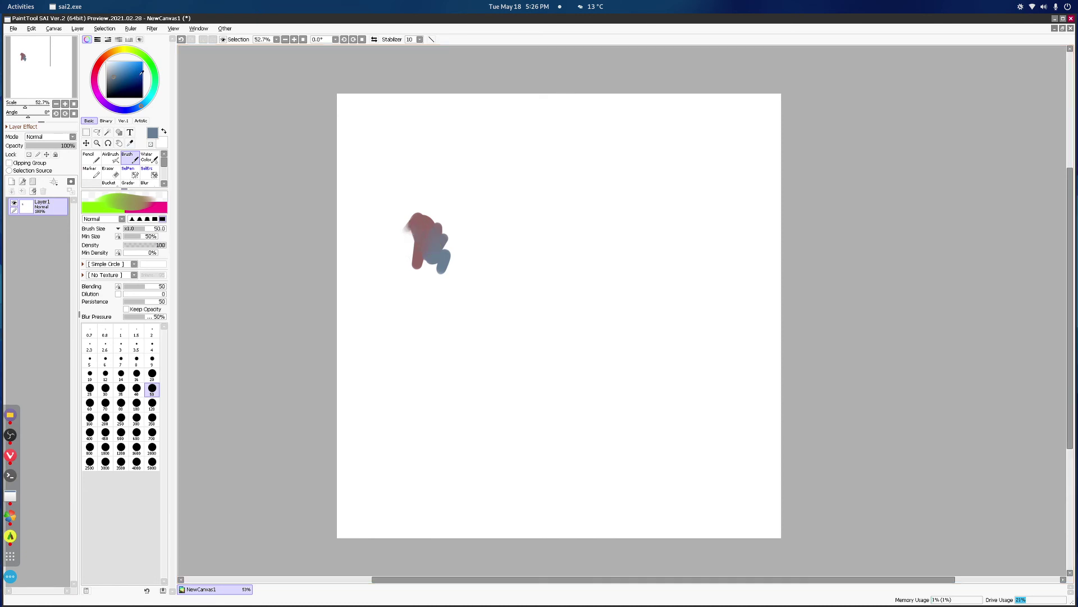
left_click_drag(162, 80, 153, 70)
mouse_move(437, 235)
left_mouse_down()
mouse_move(449, 213)
mouse_move(414, 236)
left_mouse_up()
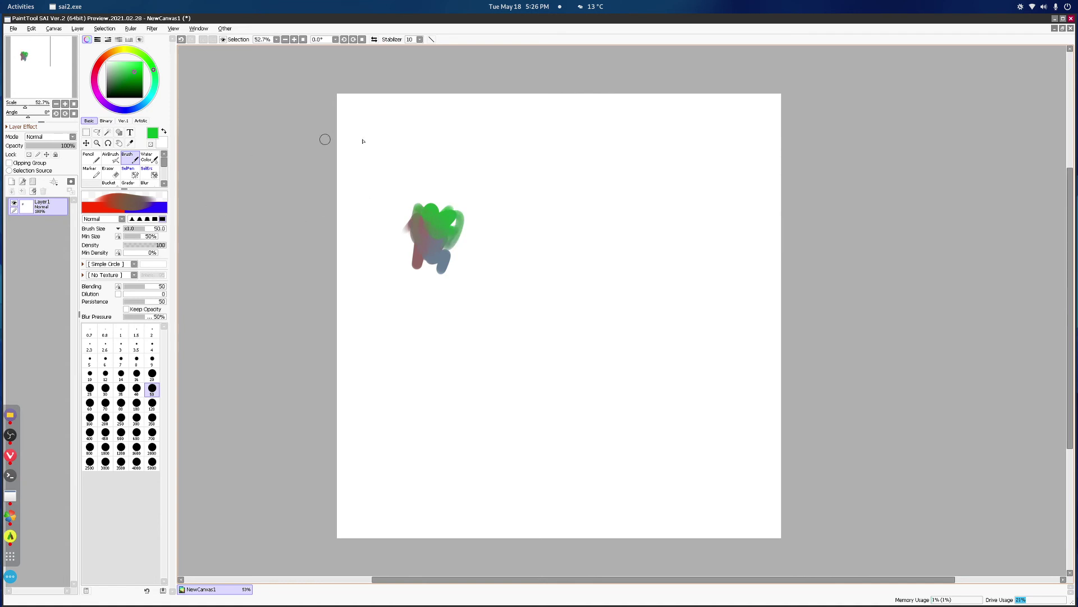
left_click(51, 139)
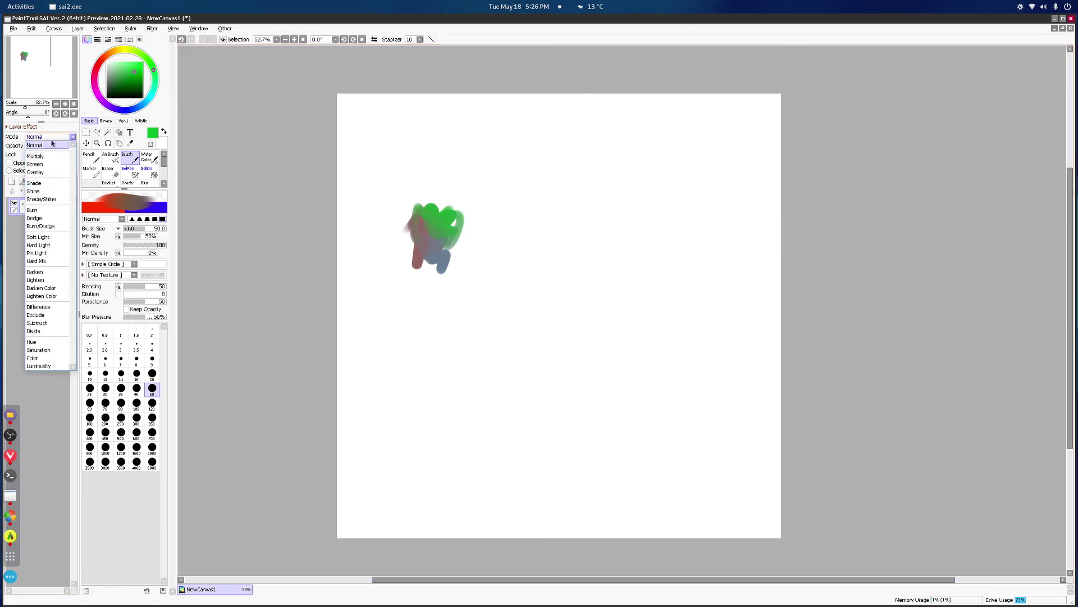
left_click(38, 236)
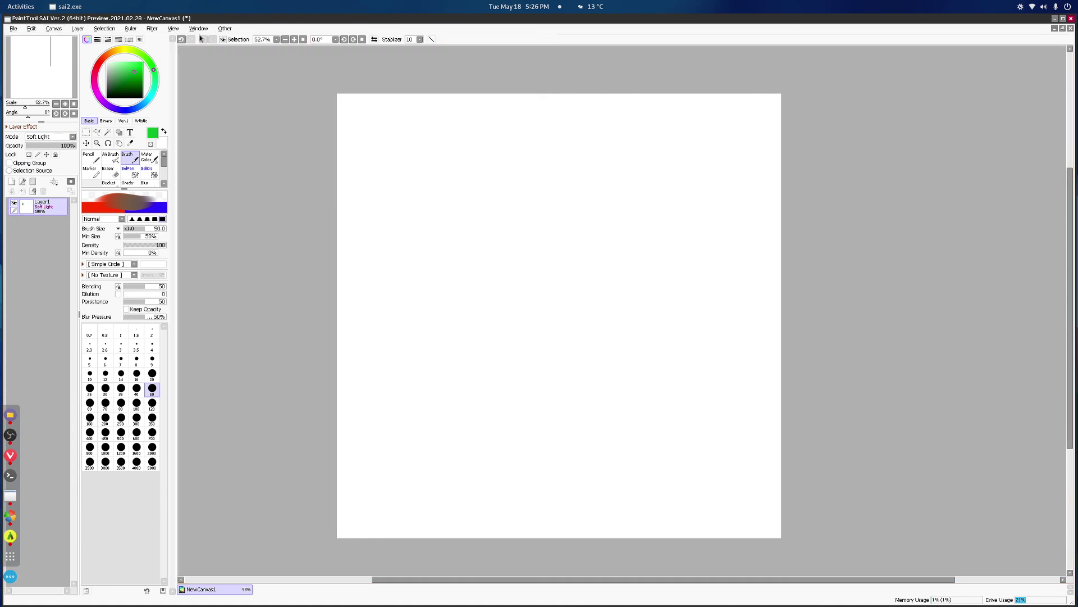
Step: View this computer's System ID under Other, dismiss it, and reduce the brush size to 20
left_click(225, 28)
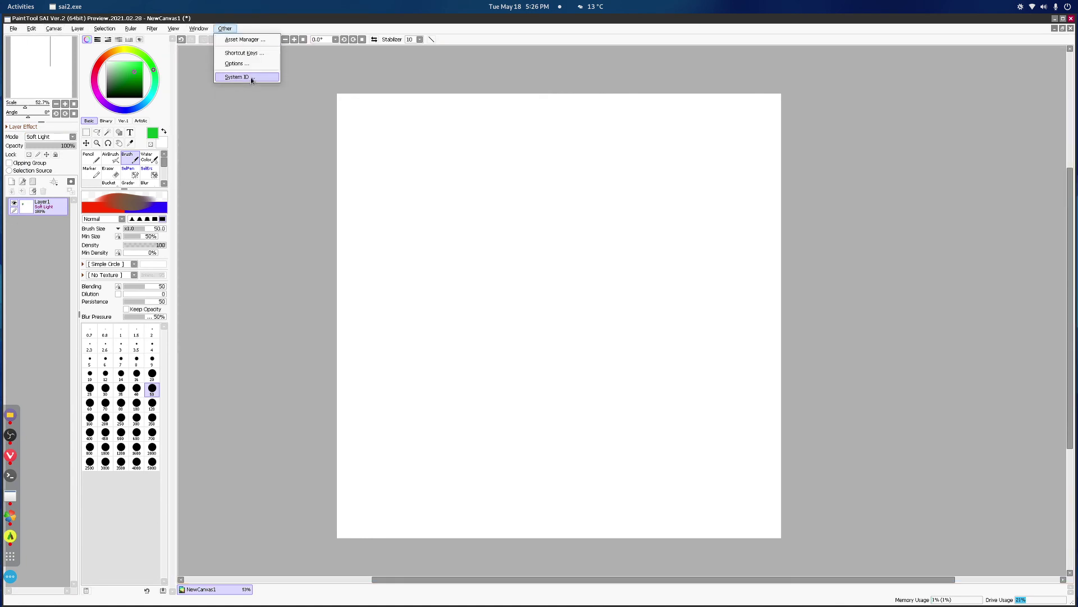
left_click(13, 28)
left_click(13, 28)
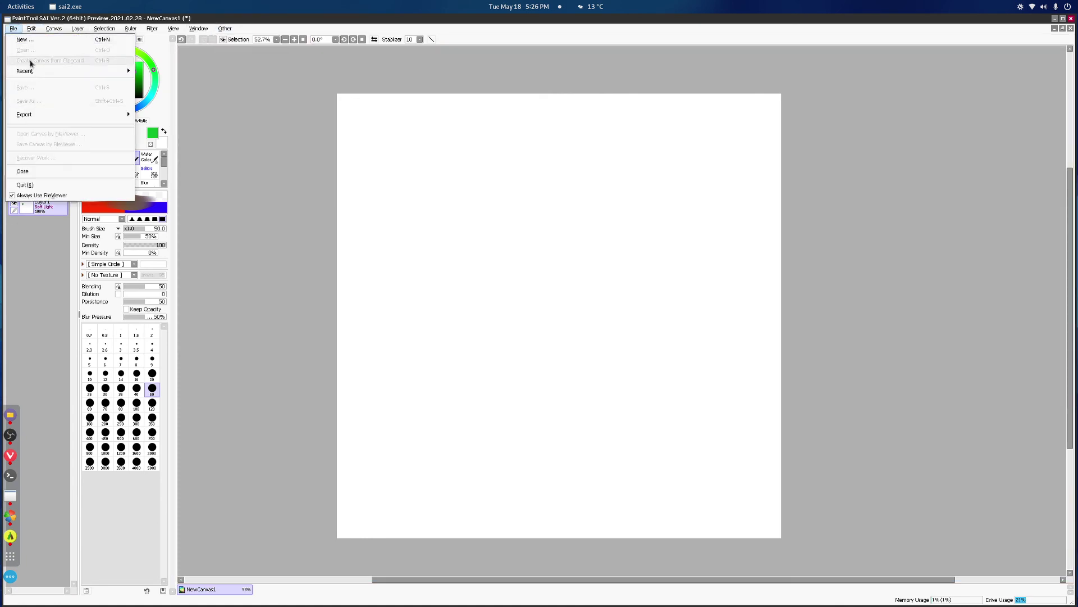
left_click(224, 28)
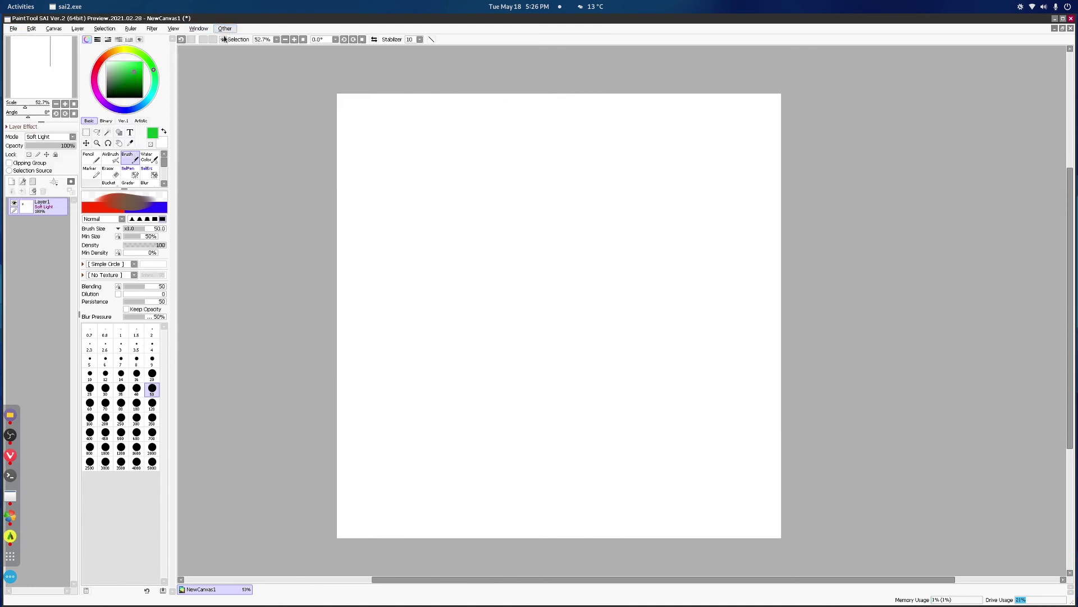
left_click(225, 28)
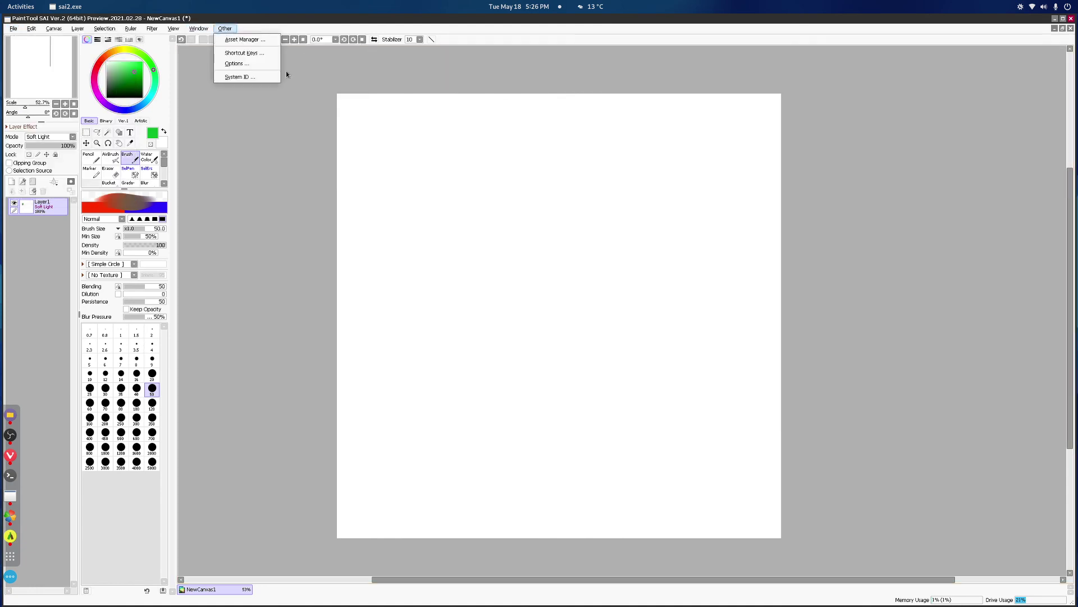
left_click(239, 78)
left_click_drag(520, 288, 493, 261)
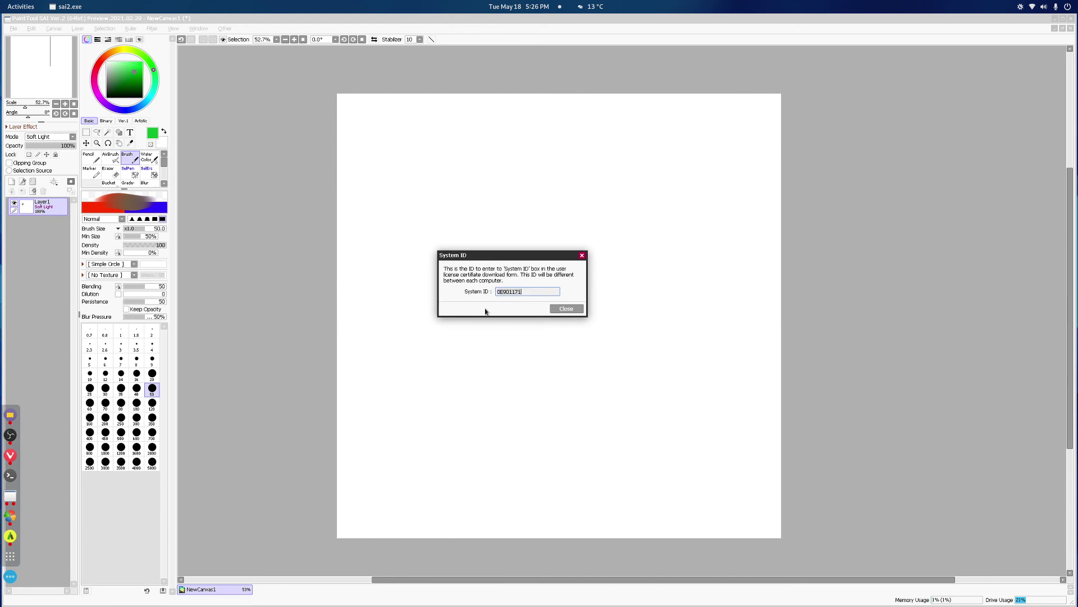
left_click(567, 309)
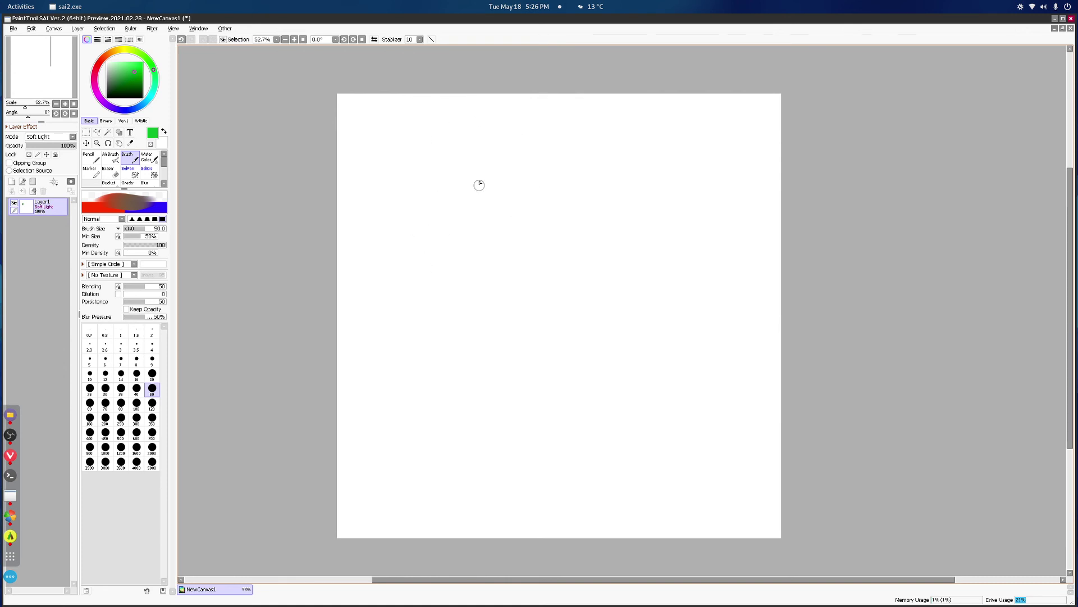
key("bracketleft")
key("bracketleft")
key("bracketleft")
key("bracketleft")
key("bracketleft")
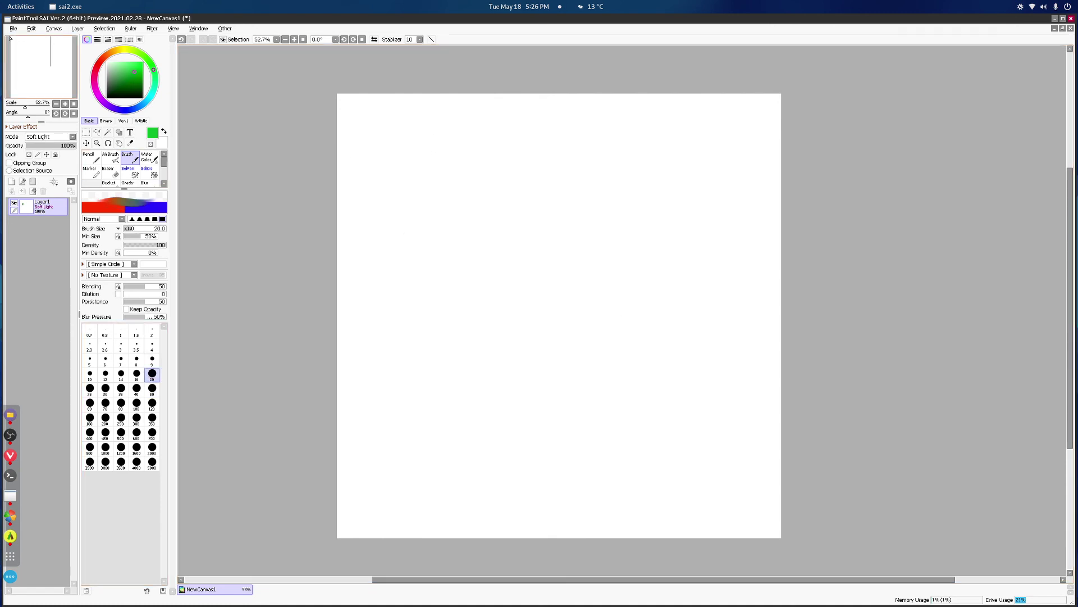
key("alt+f")
Step: Quit SAI discarding the canvas, then run sai2.exe in Bottles' PainToolSai bottle and dismiss the notice
key("c")
left_click(531, 327)
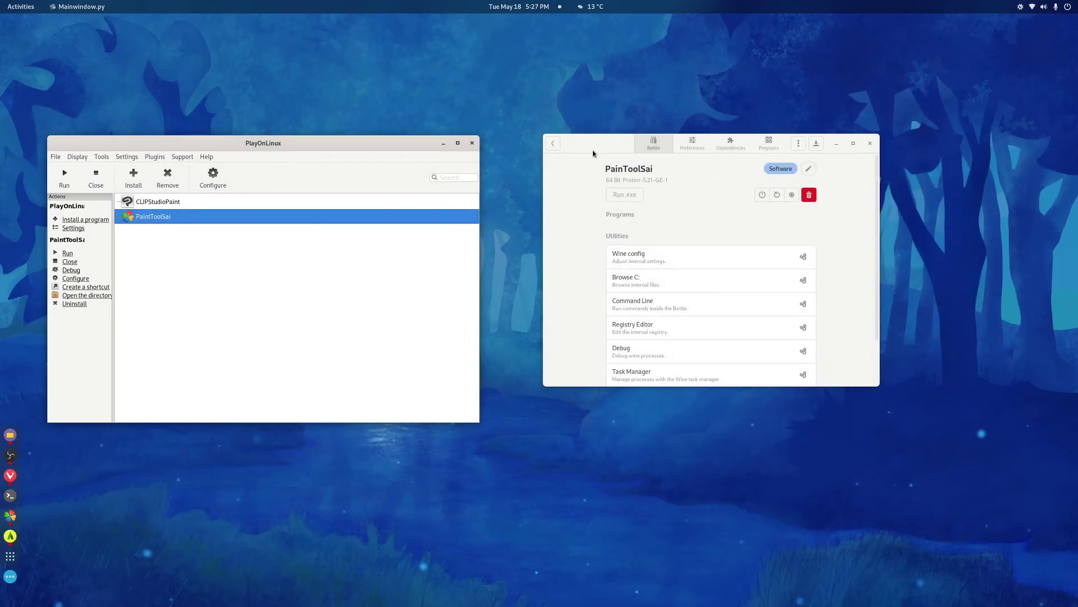
left_click_drag(654, 137, 650, 174)
left_click(621, 232)
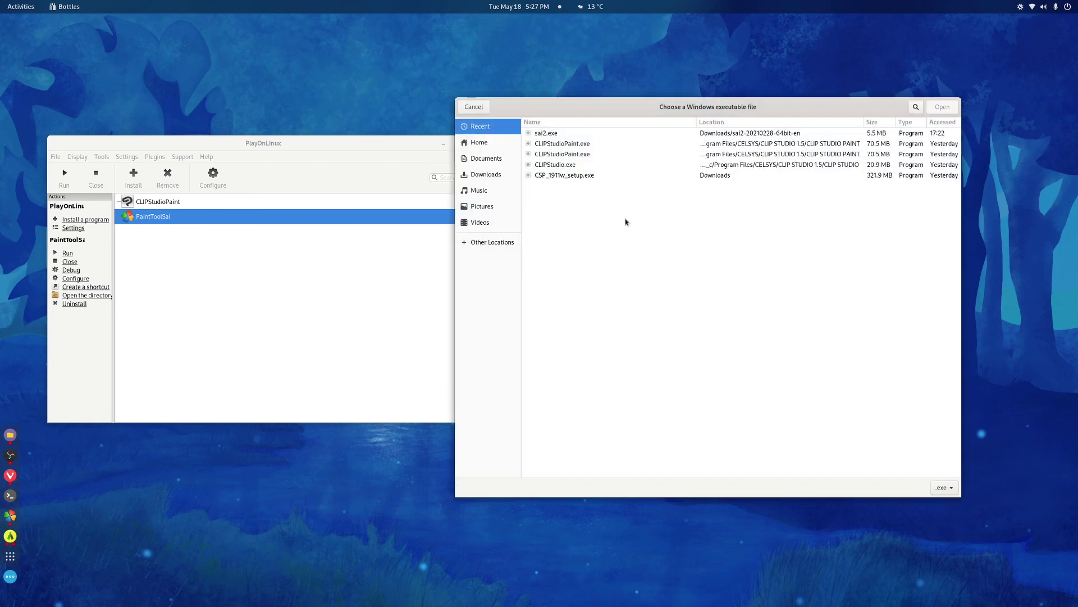
left_click(547, 135)
double_click(548, 135)
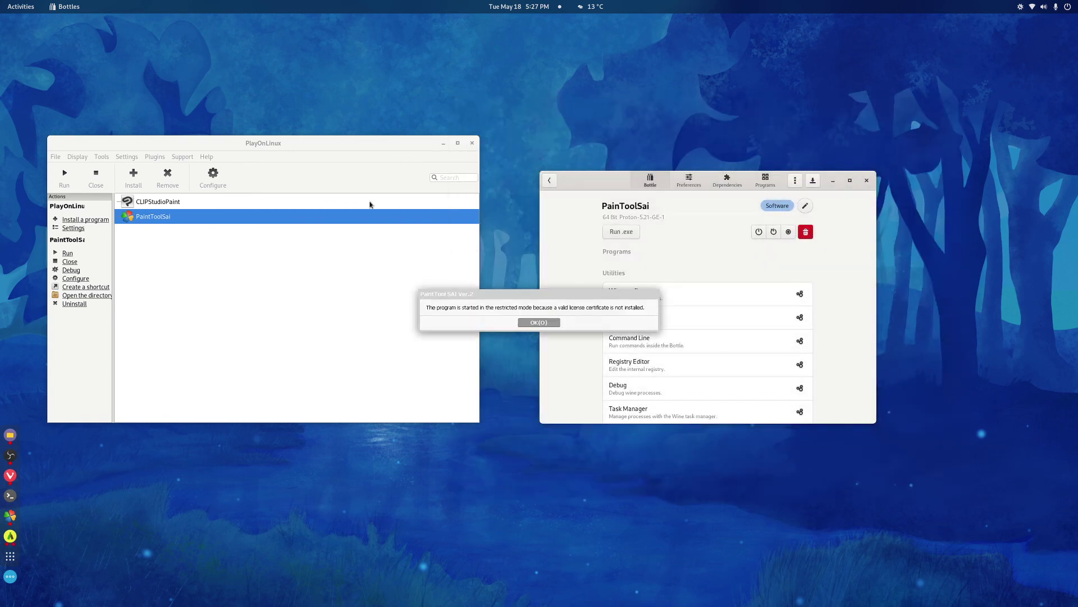
left_click(534, 321)
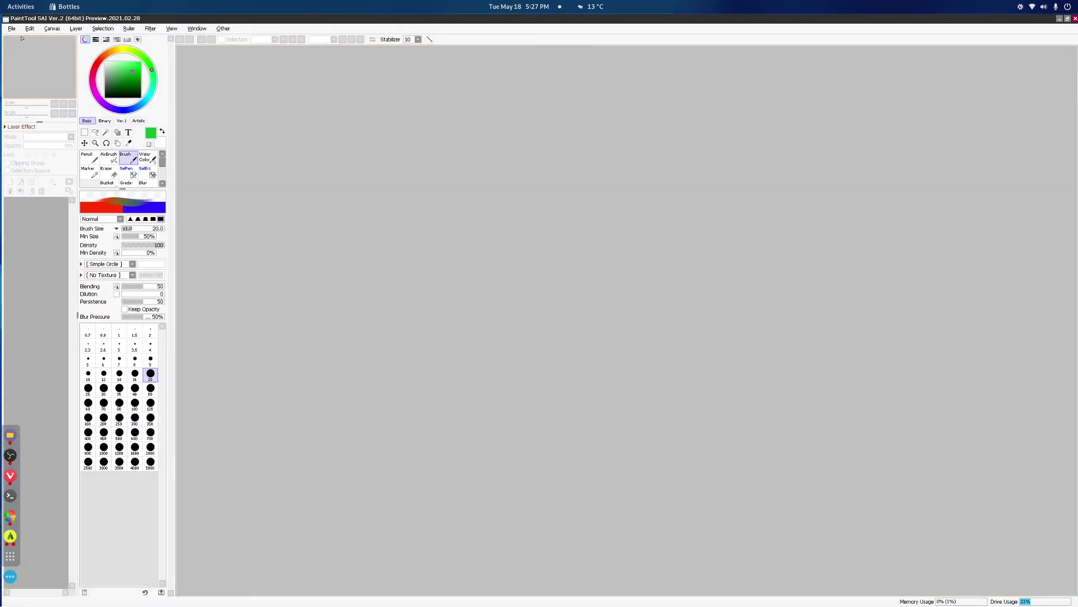
Step: Create NewCanvas1, paint green test strokes, clear them, and close the canvas without saving
left_click(12, 28)
left_click(17, 40)
left_click(584, 362)
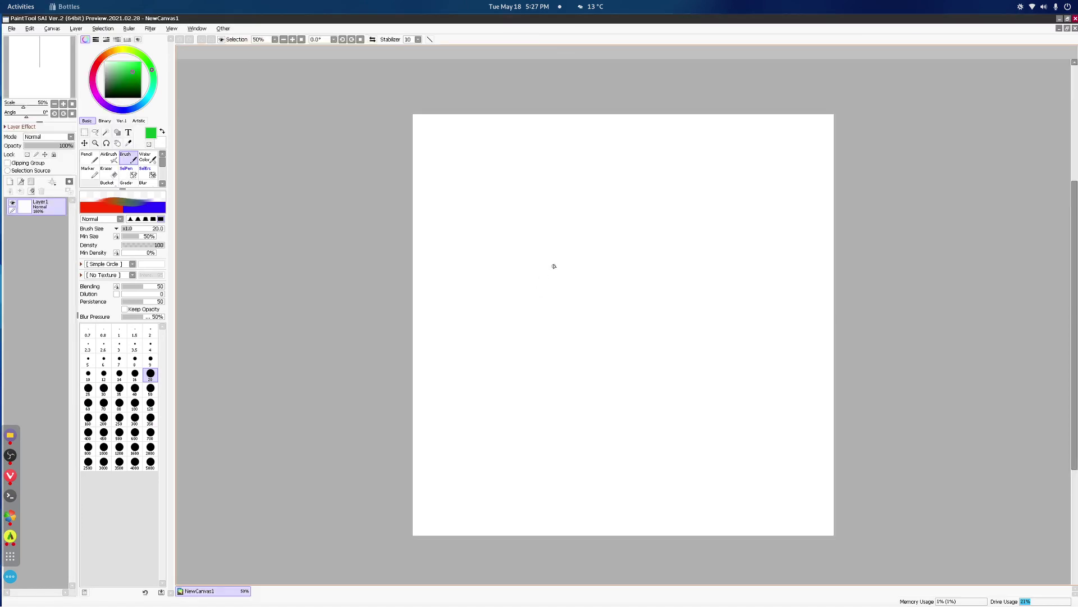
mouse_move(569, 219)
left_mouse_down()
mouse_move(530, 239)
mouse_move(546, 256)
mouse_move(580, 234)
mouse_move(551, 260)
left_mouse_up()
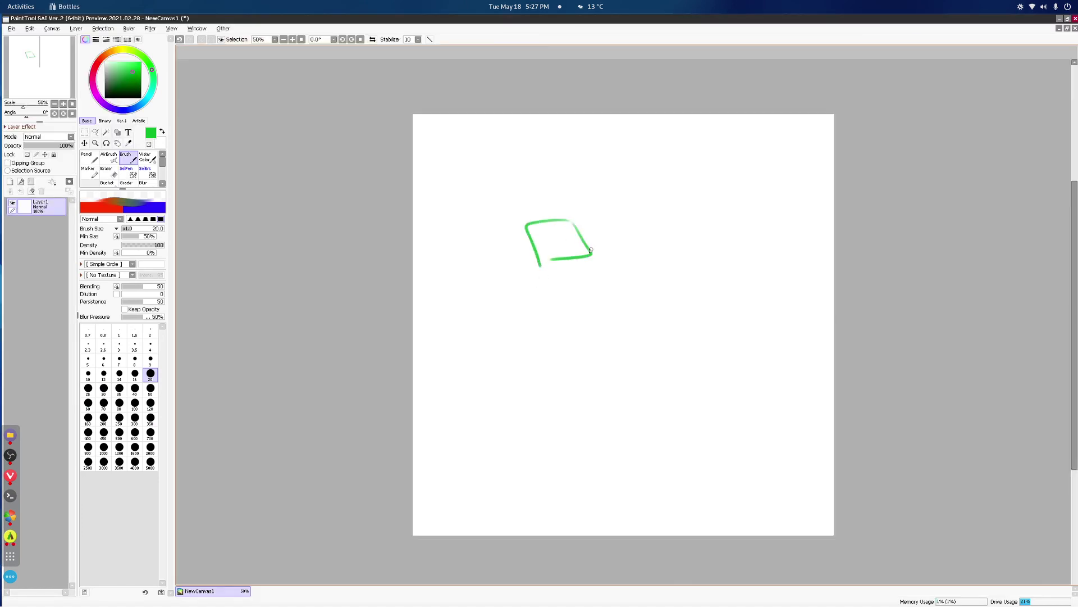
mouse_move(631, 202)
left_mouse_down()
mouse_move(642, 204)
mouse_move(605, 235)
mouse_move(603, 255)
mouse_move(645, 228)
mouse_move(610, 243)
left_mouse_up()
left_click(1067, 18)
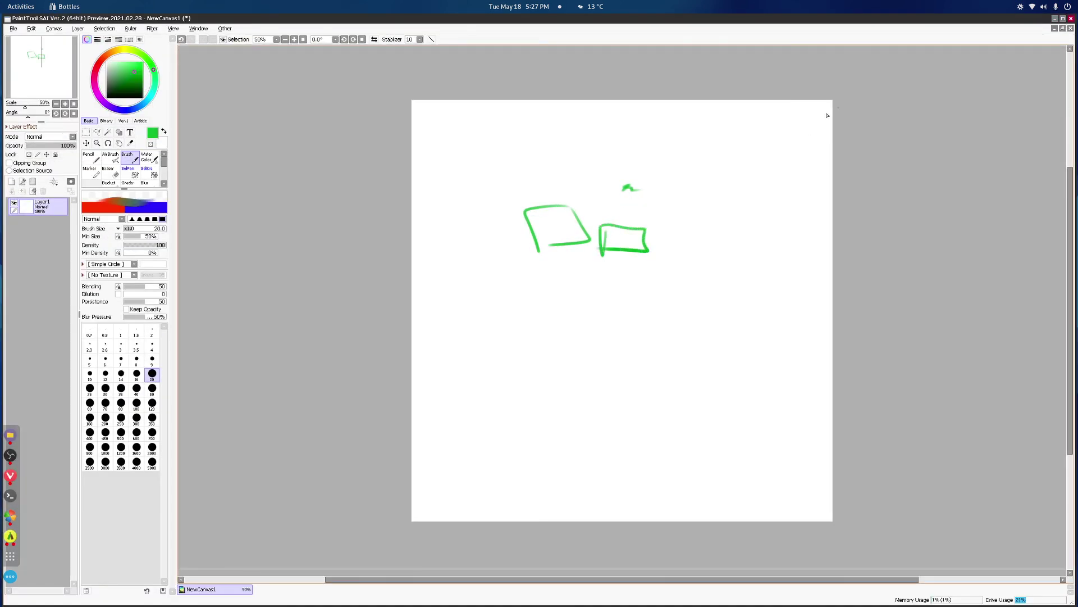
key("Delete")
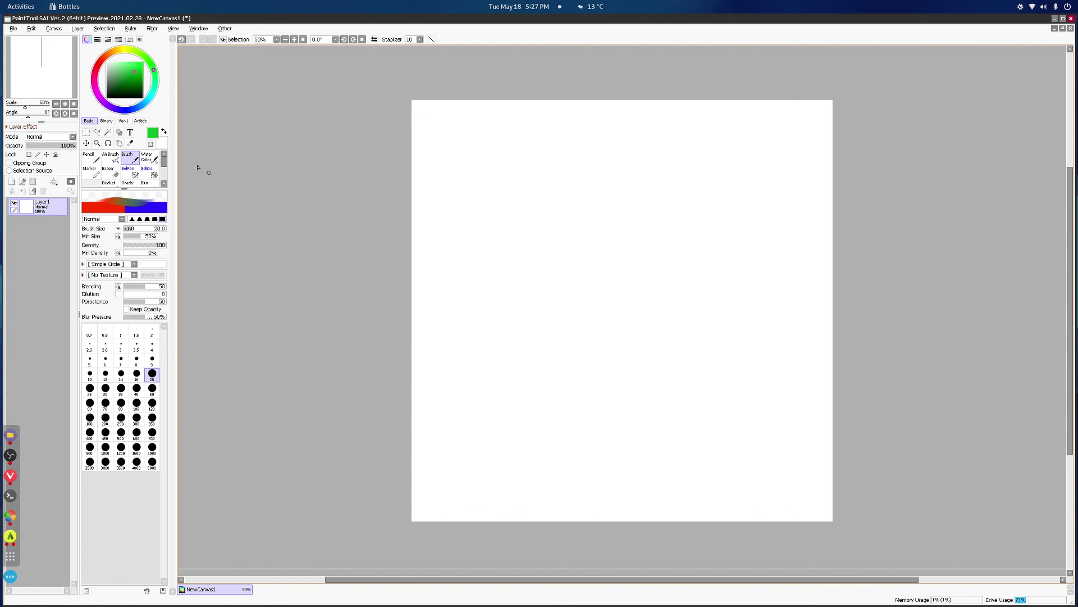
left_click(1071, 28)
Step: Exit SAI discarding the canvas, cancel picking another executable, and shift the PlayOnLinux window slightly
left_click(531, 327)
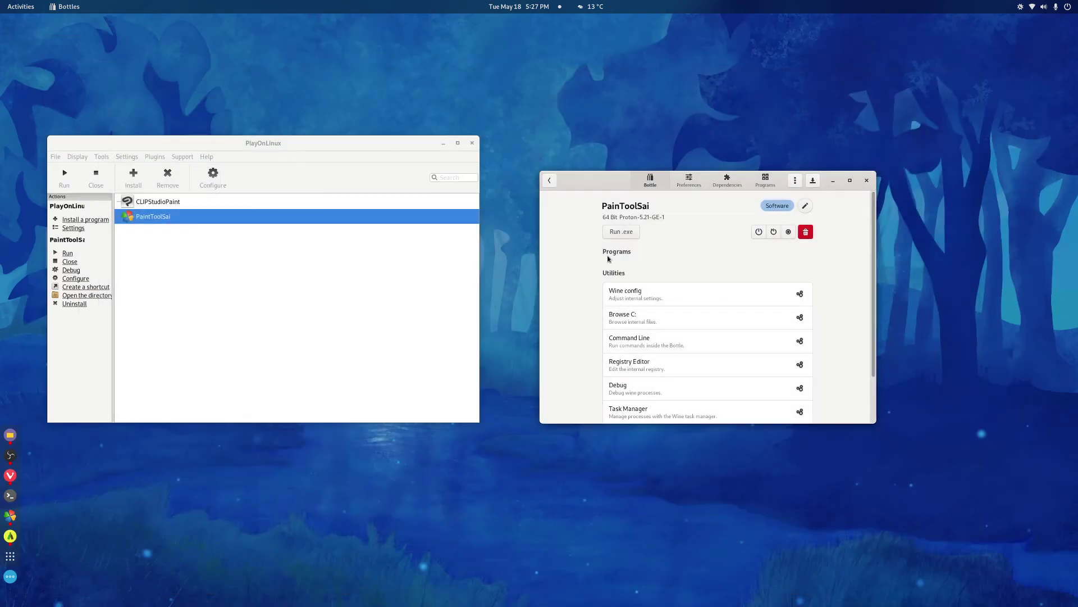
left_click(620, 238)
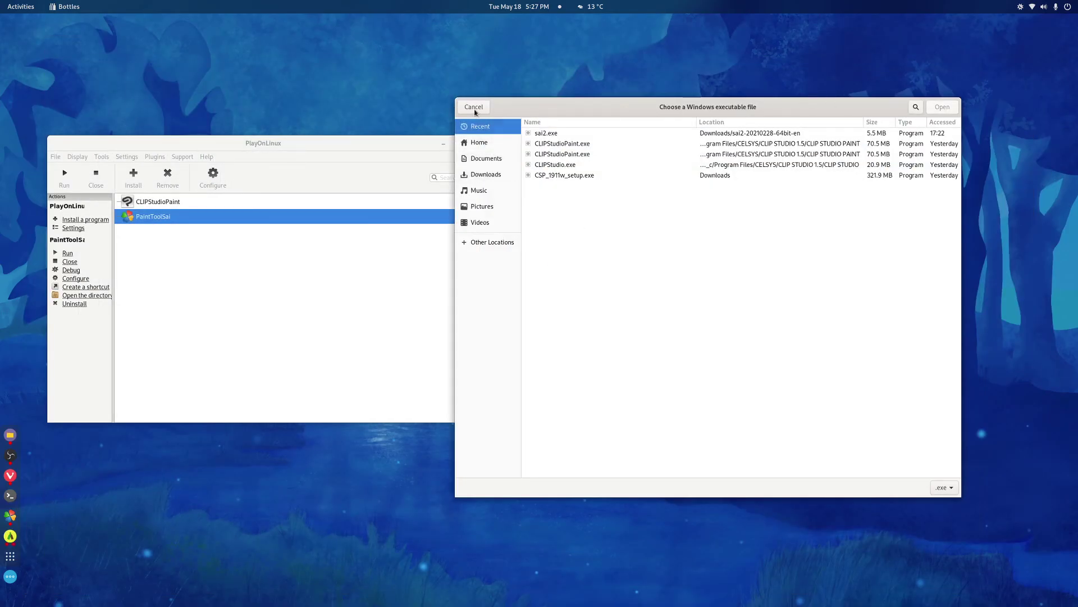
left_click(474, 109)
left_click_drag(128, 146, 135, 161)
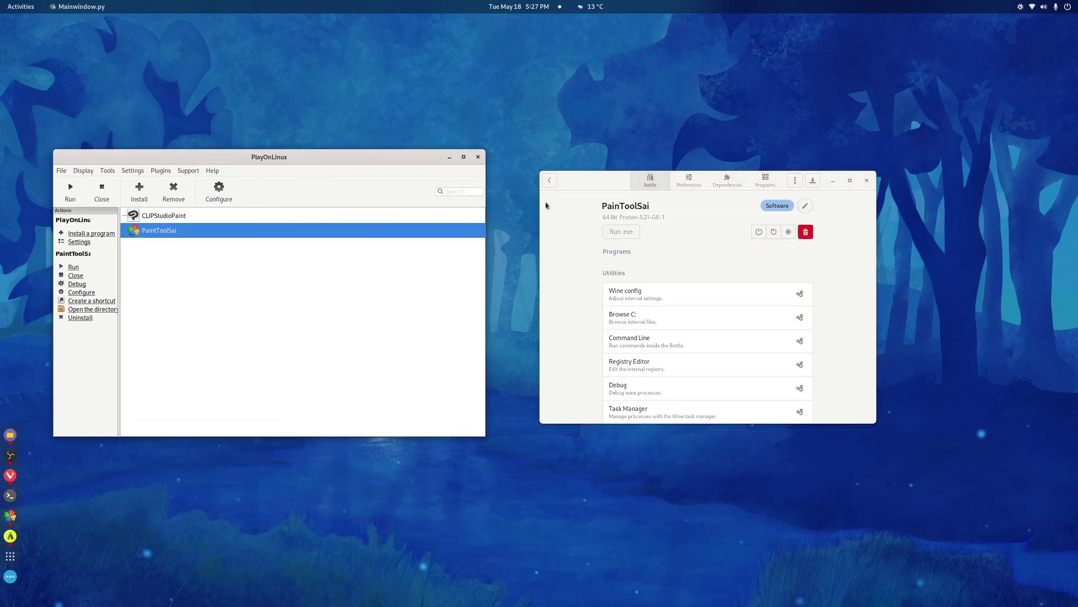
Step: Run sai2.exe from the PainToolSai bottle's recent files, then close the Bottles window
left_click(549, 180)
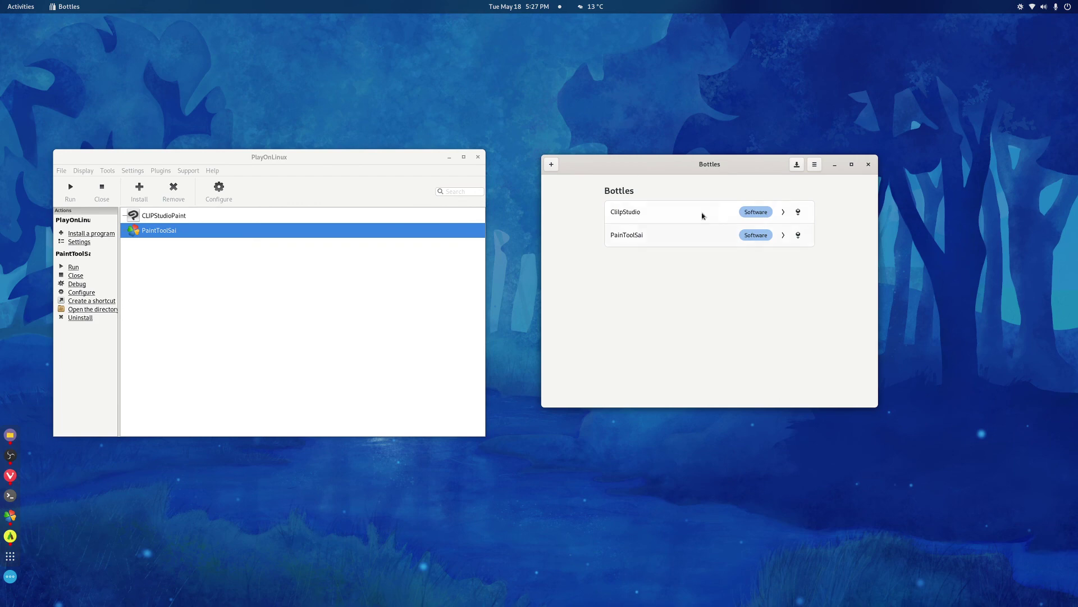
left_click(670, 245)
left_click(625, 220)
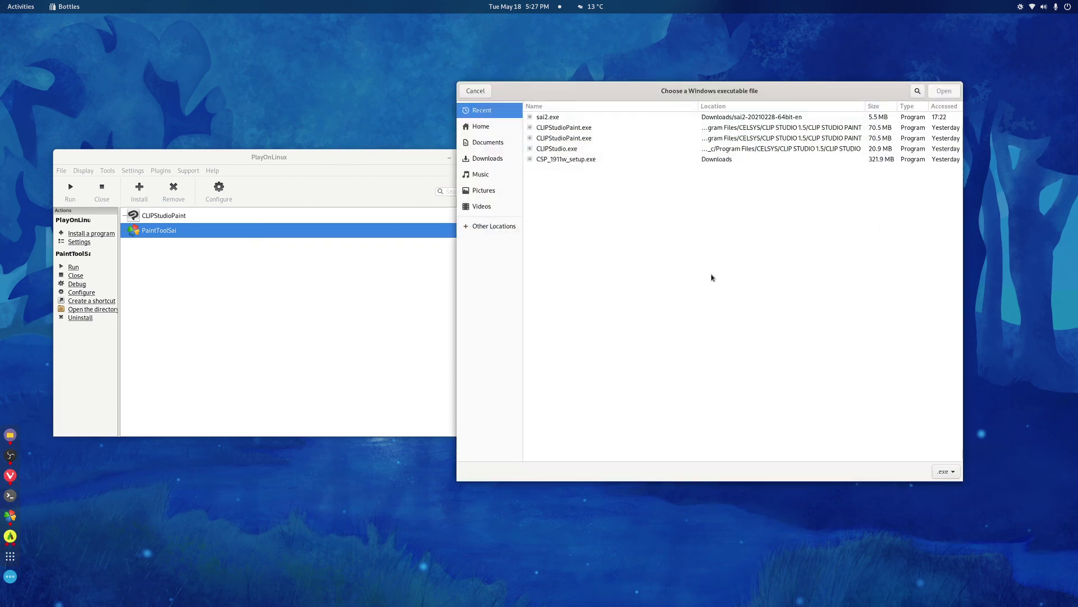
left_click(560, 120)
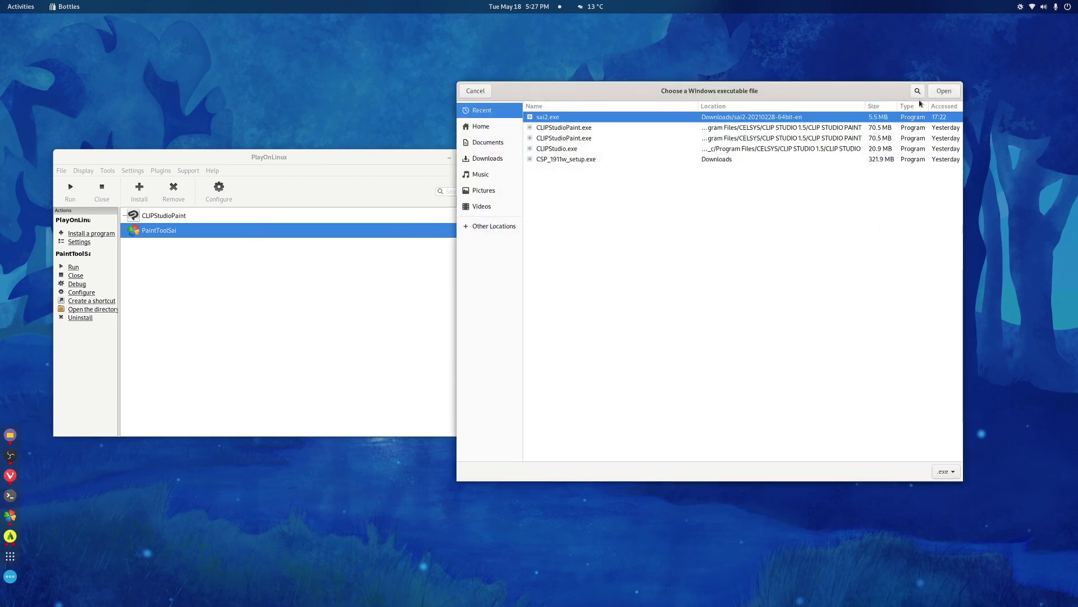
left_click(475, 91)
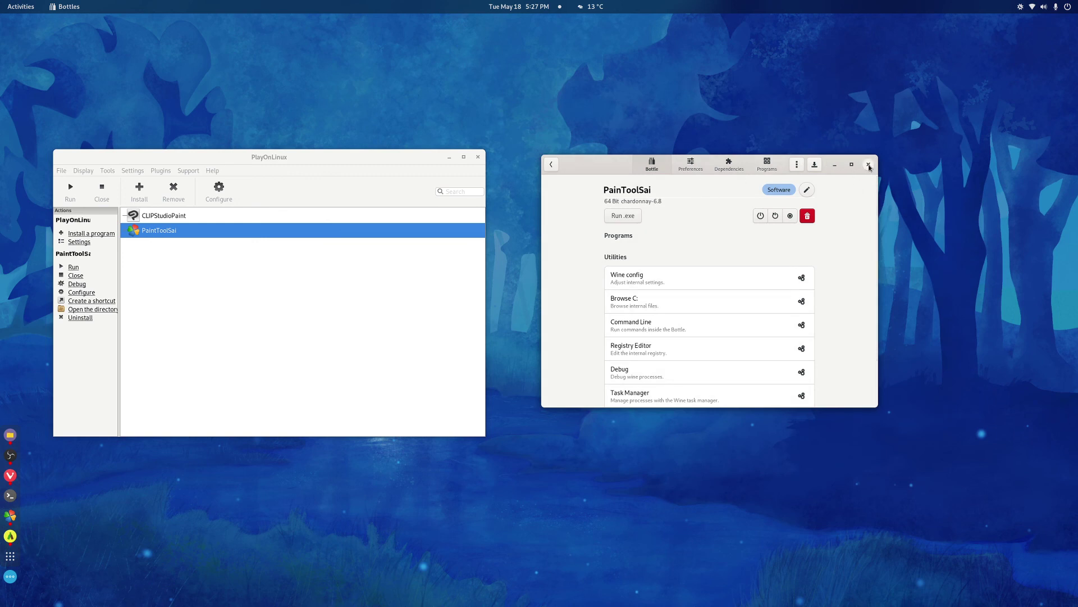
left_click(869, 164)
Step: Center the PlayOnLinux window, listing CLIPStudioPaint and PaintToolSai, on the desktop
left_click_drag(323, 161, 578, 162)
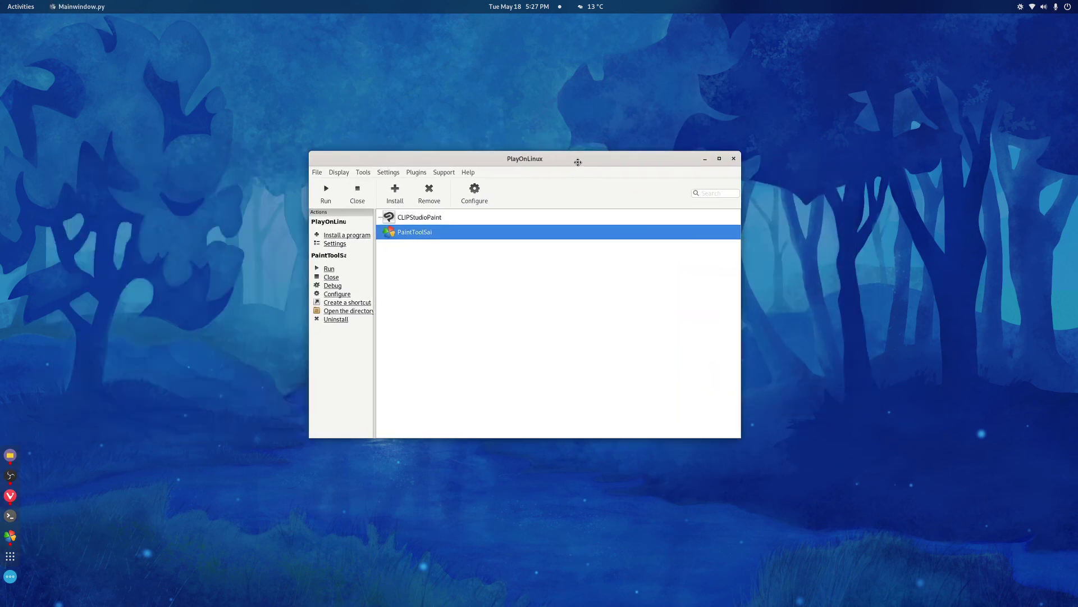